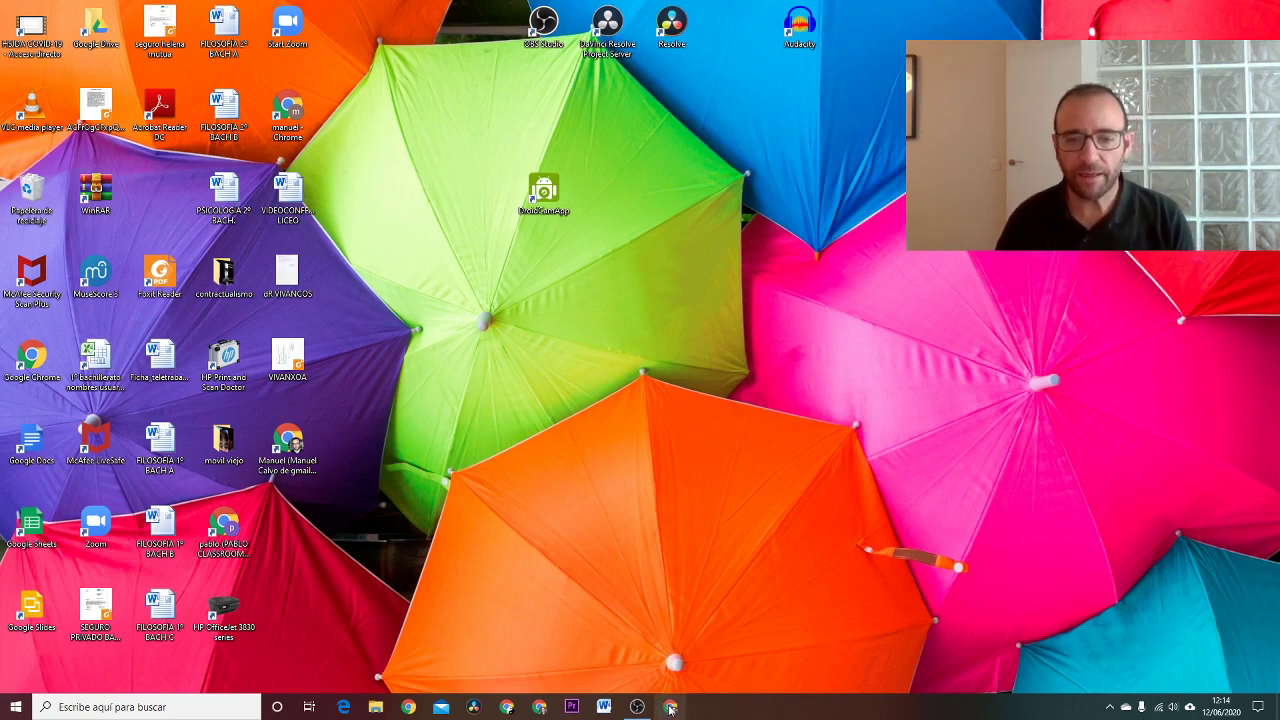
Step: Open Google Classroom in Chrome and start creating a class, accepting the notice about use in schools with students
left_click(670, 708)
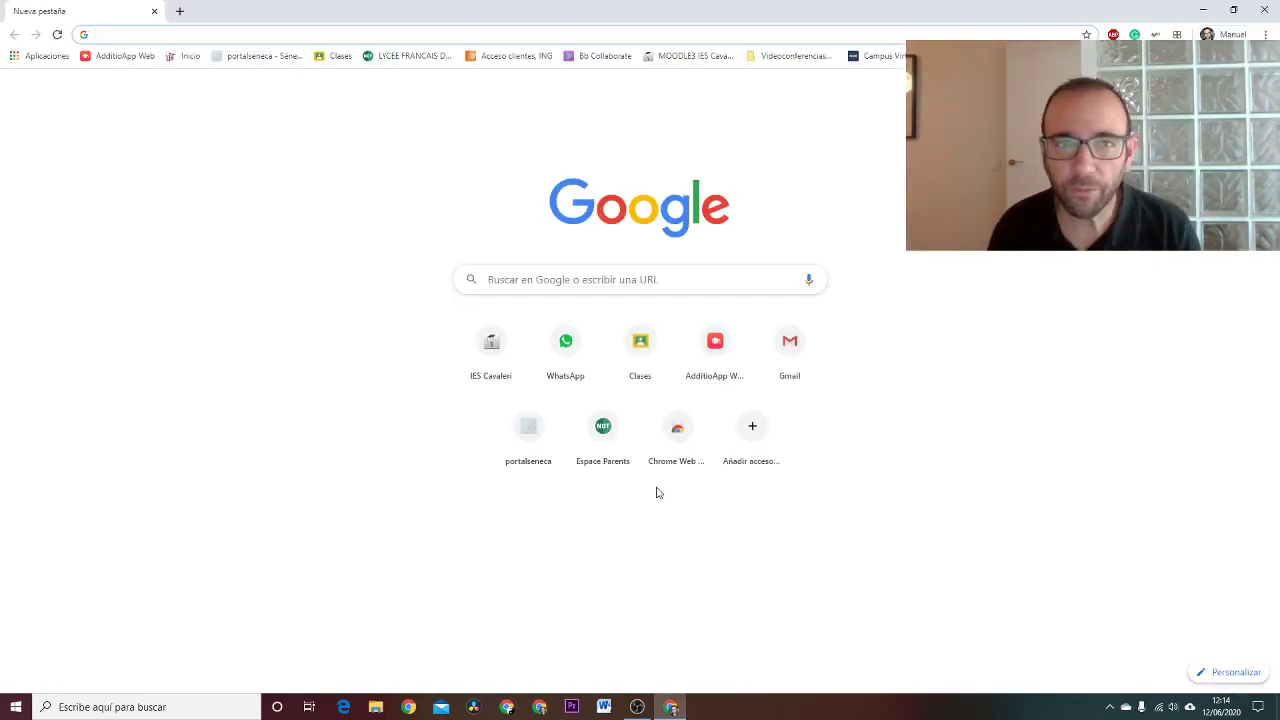
left_click(341, 56)
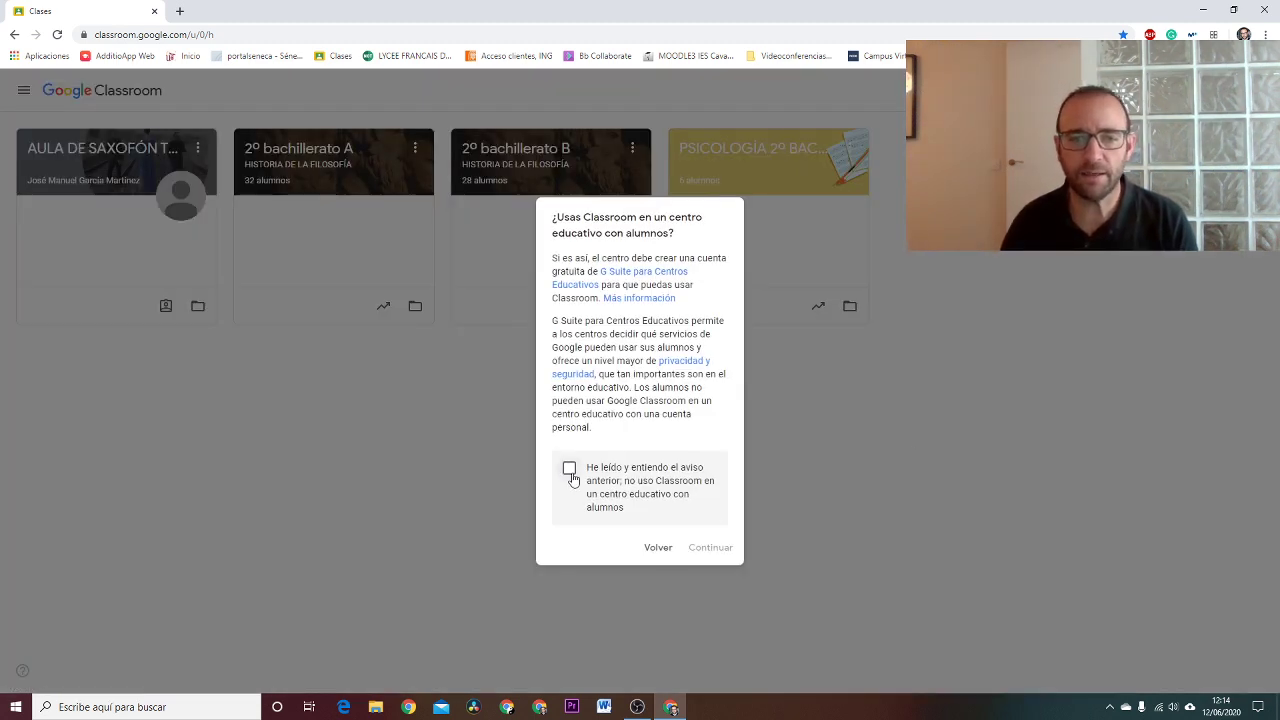
left_click(569, 469)
left_click(710, 547)
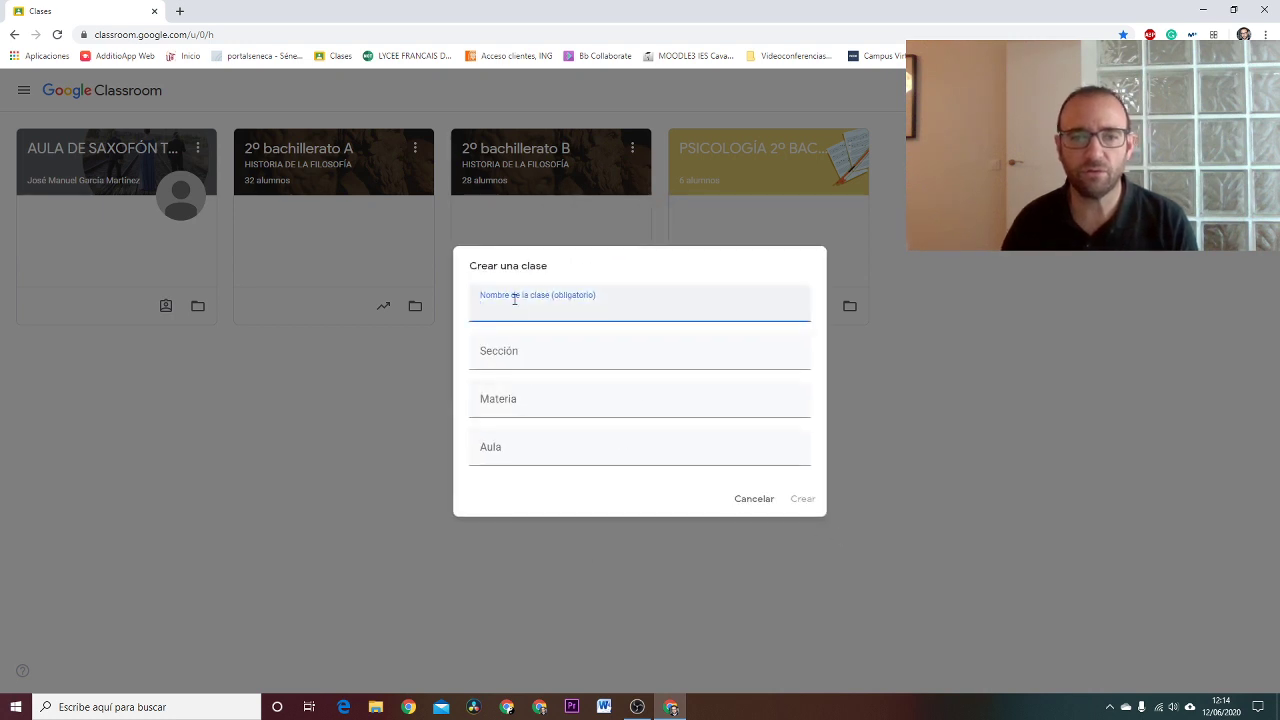
Step: Create the class with the name PRUEBA and the subject FILOSOFÍA
type("PRUEBA")
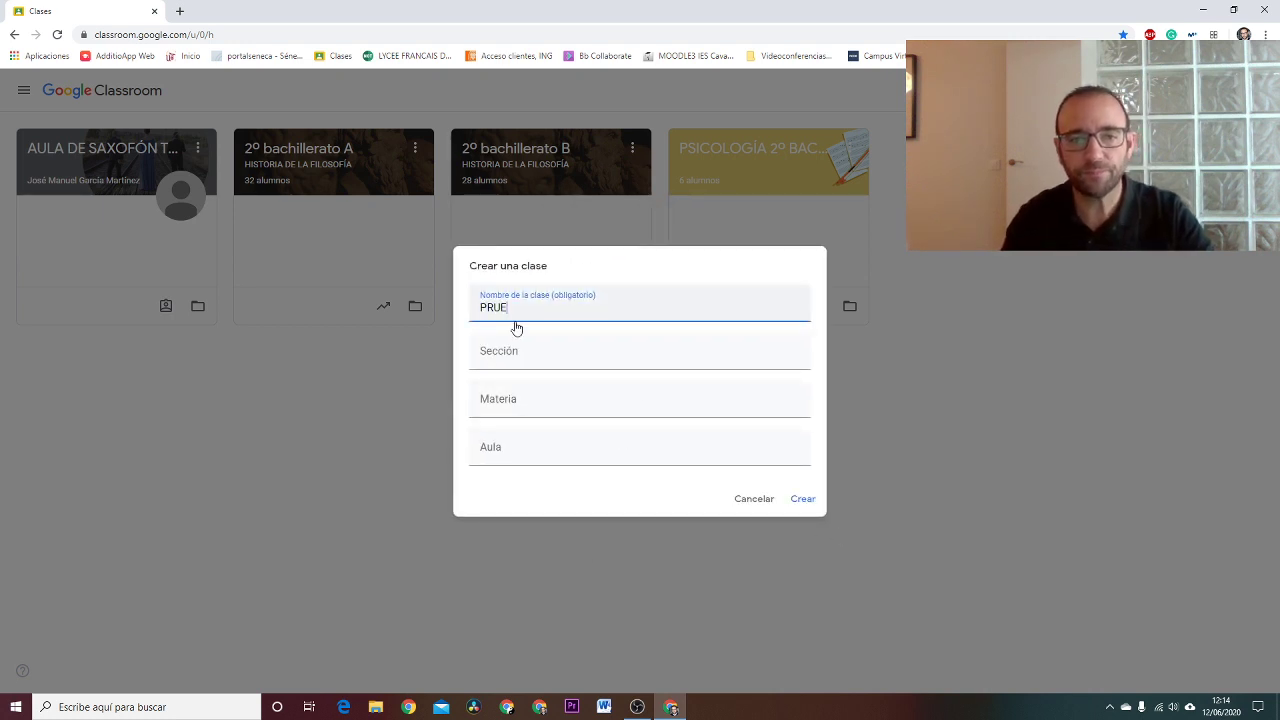
left_click(515, 405)
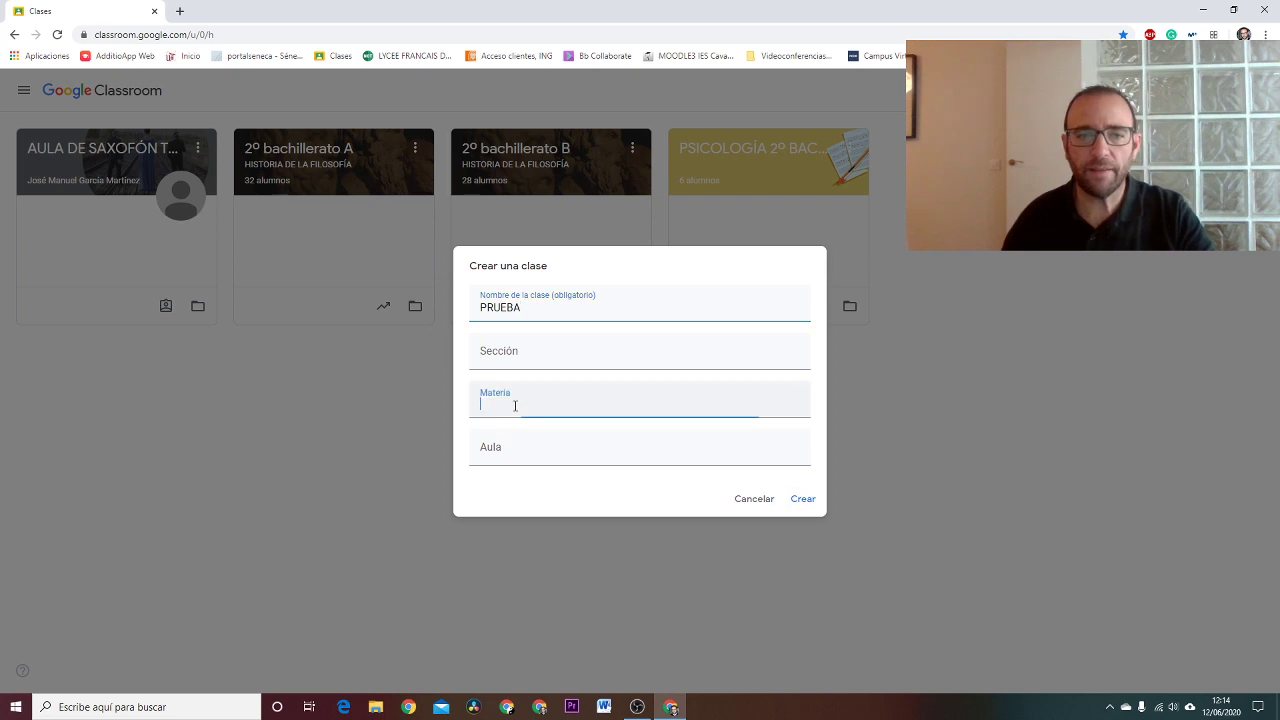
type("FILOSOFÍA")
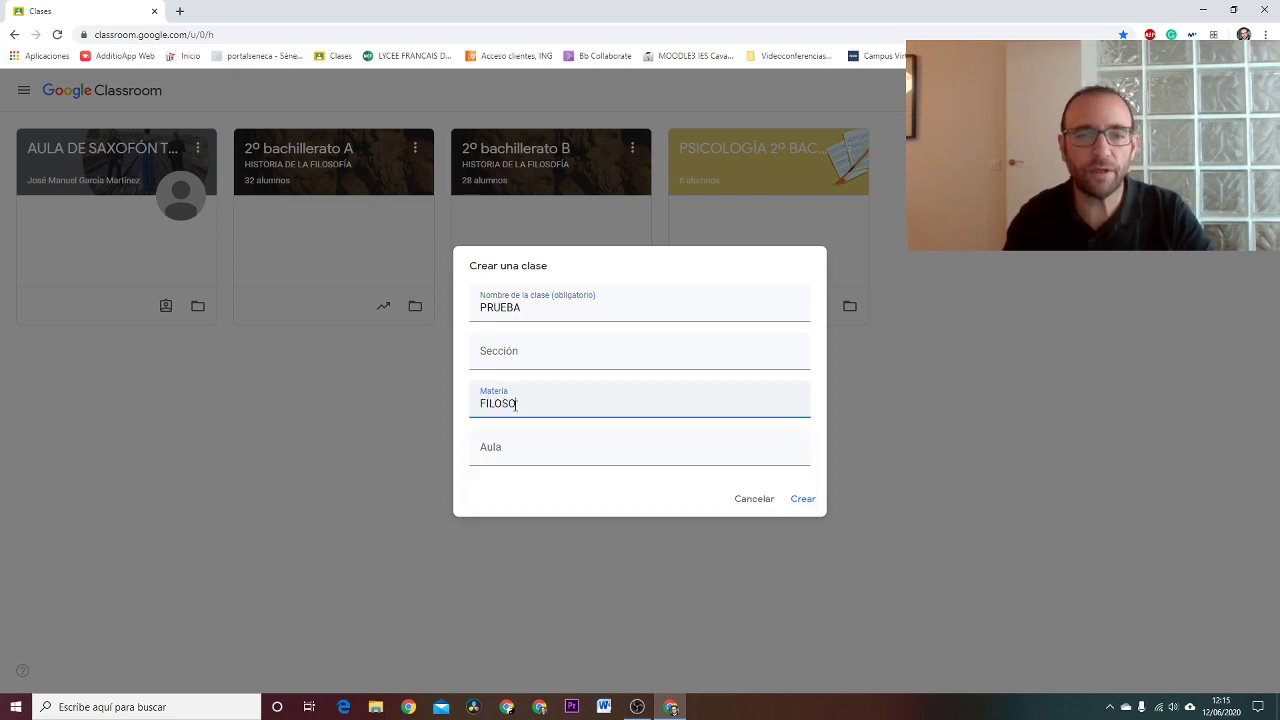
left_click(805, 500)
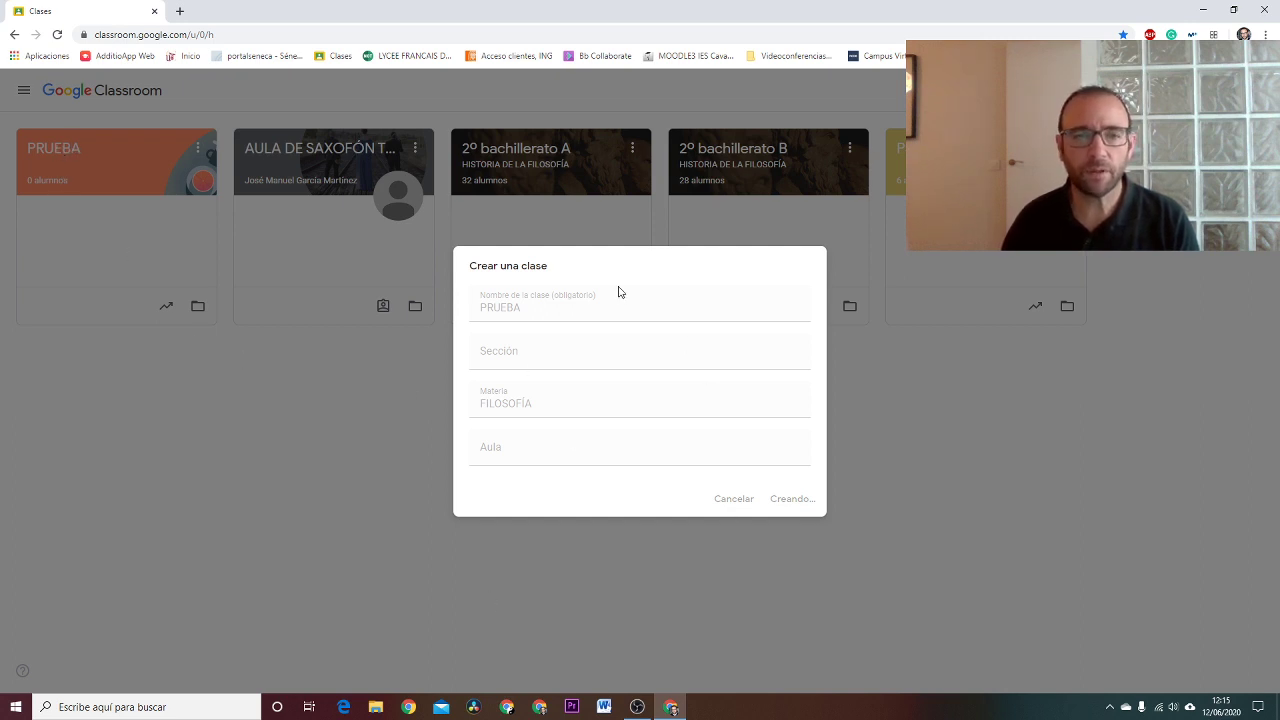
left_click(637, 707)
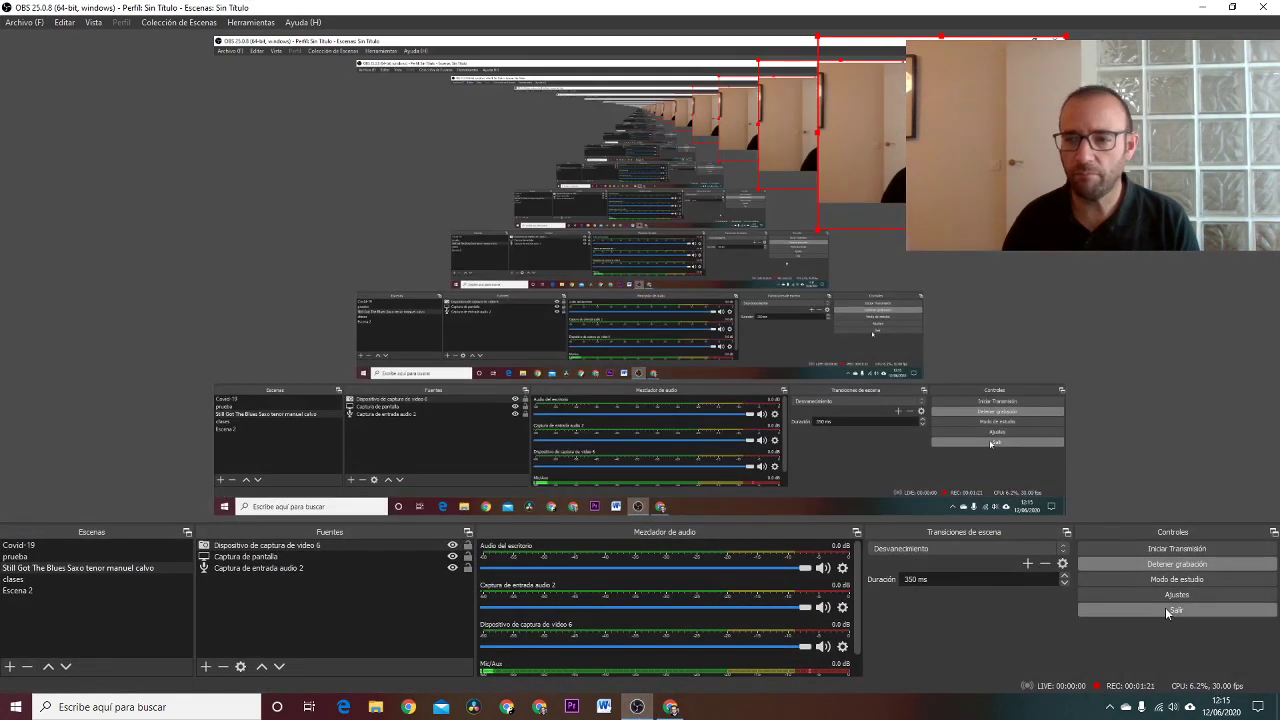
left_click(1203, 8)
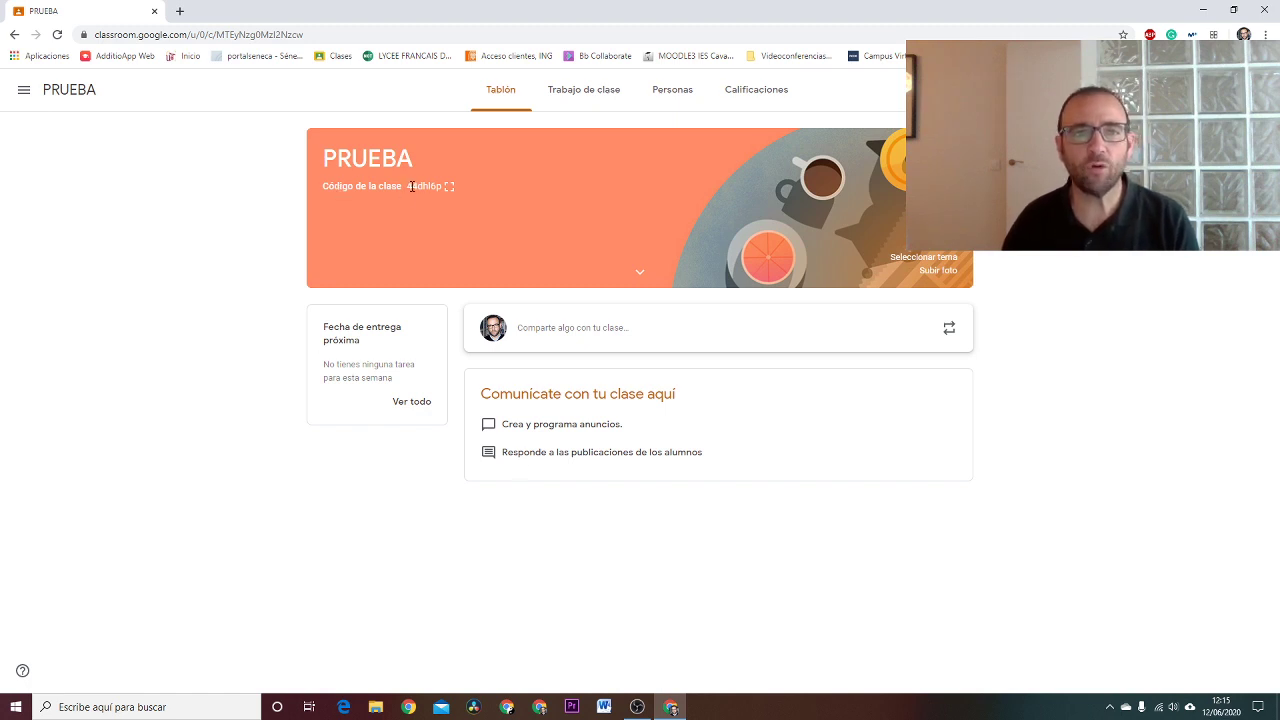
left_click_drag(409, 186, 443, 188)
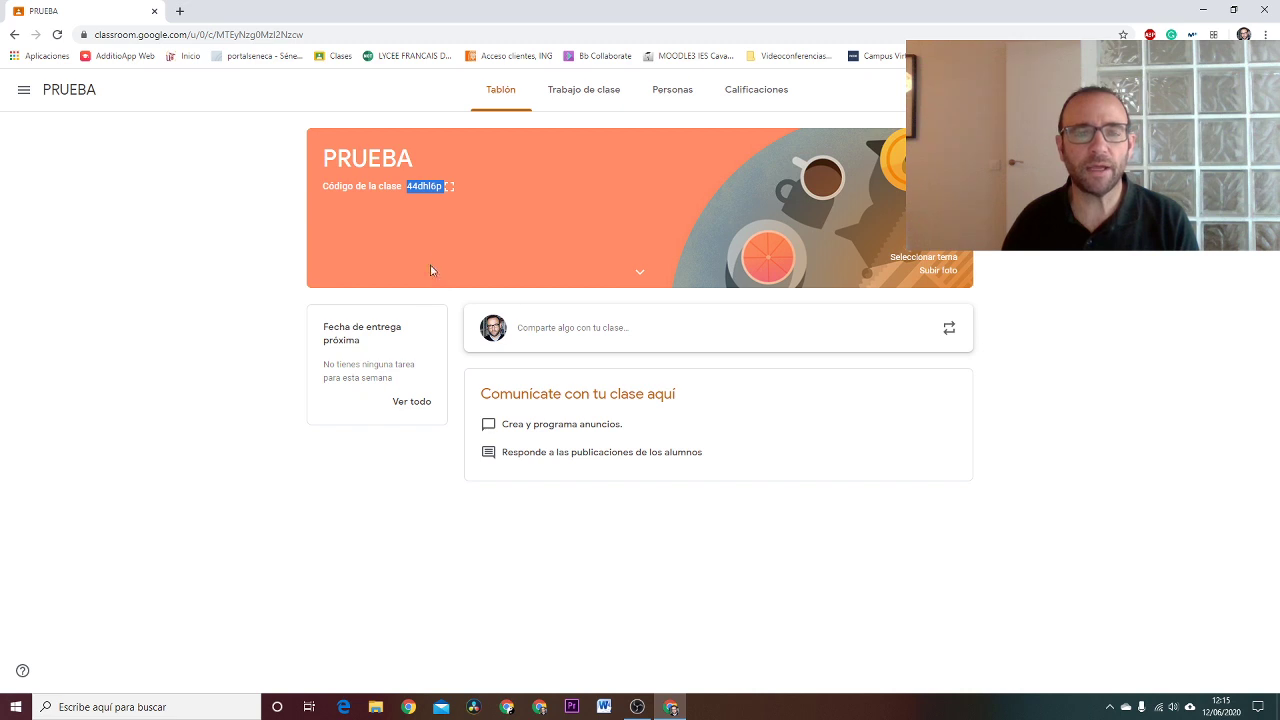
right_click(425, 185)
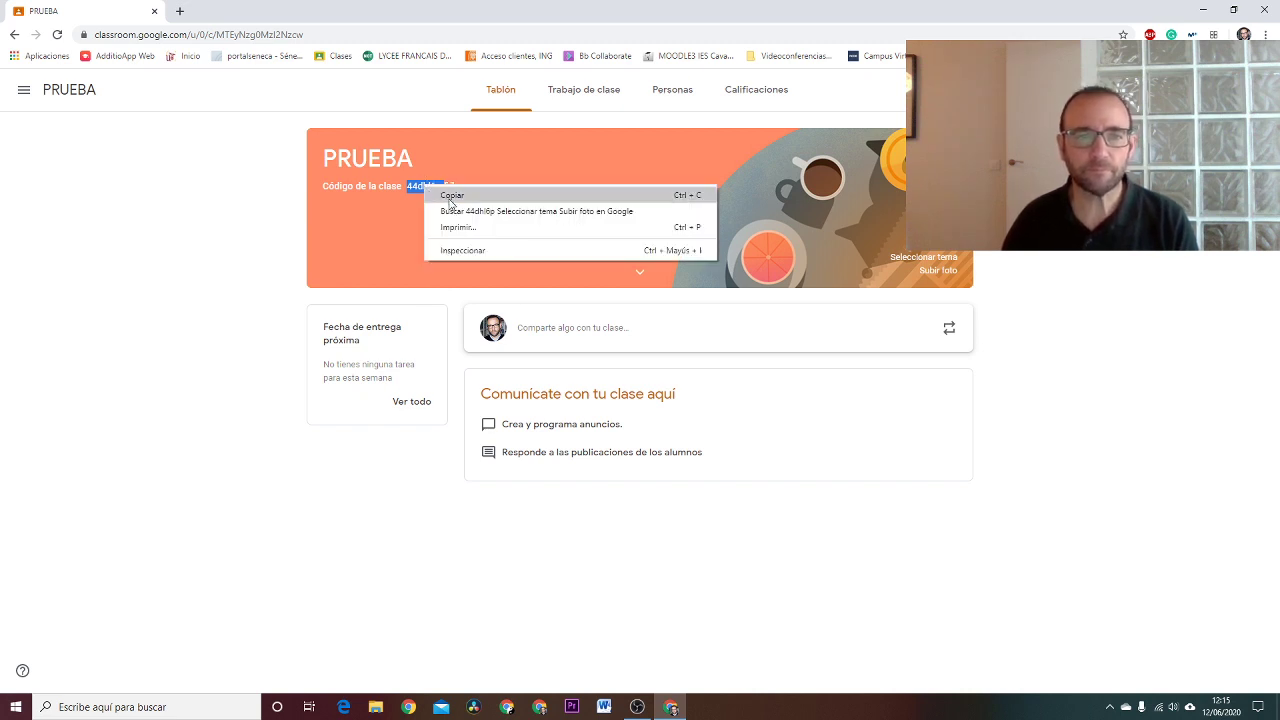
left_click(1150, 260)
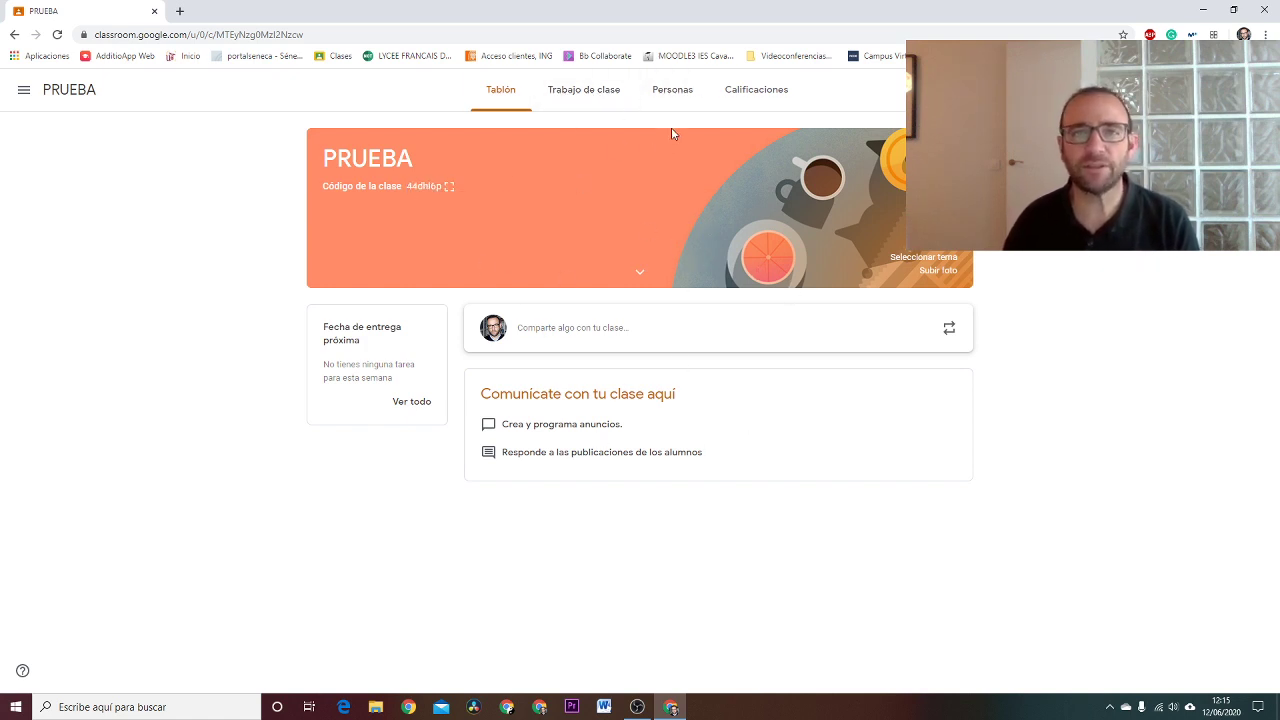
Step: Start a new assignment in the PRUEBA class's classwork and title it "ACTIVIDAD PARA REALIZAR ON LINE"
left_click(581, 97)
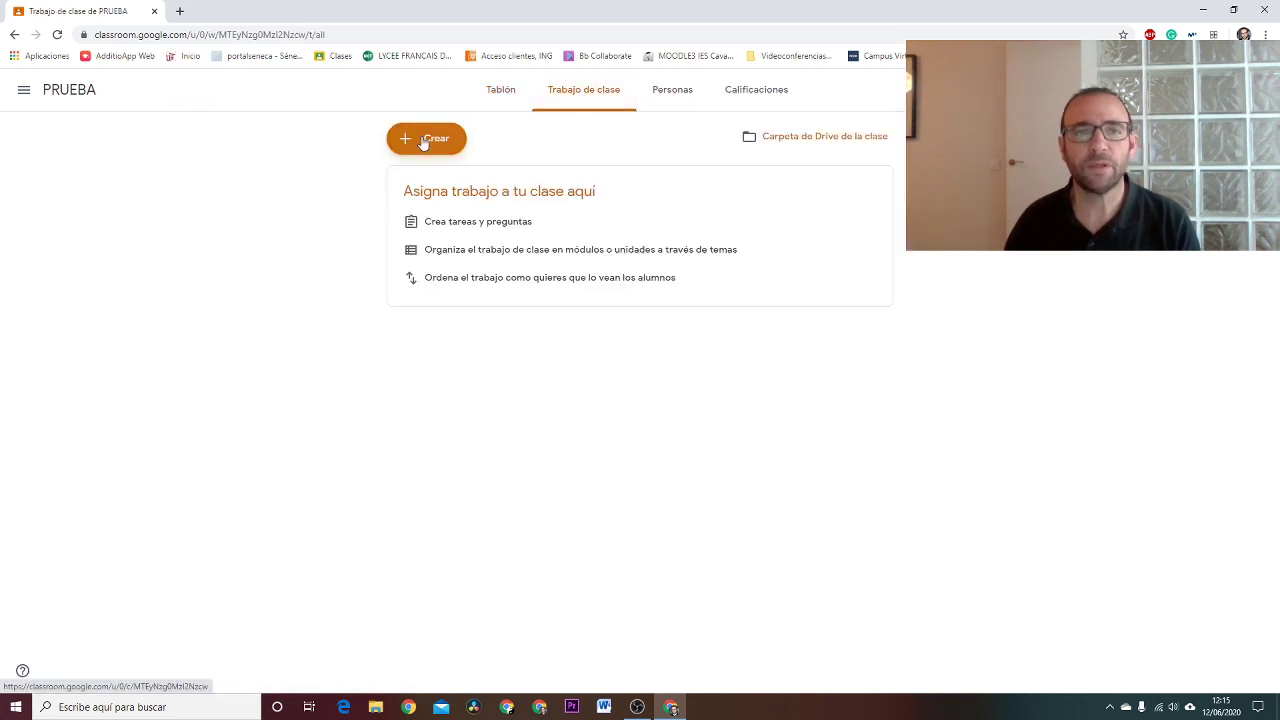
left_click(431, 144)
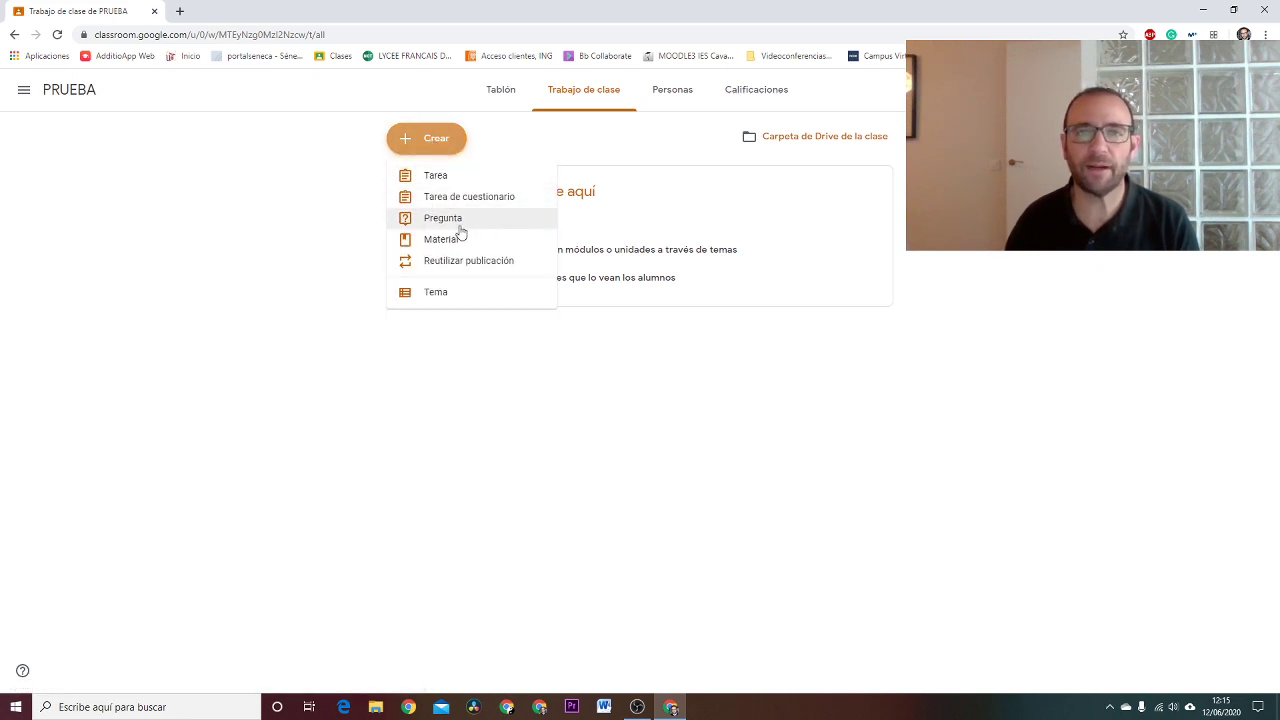
left_click(437, 178)
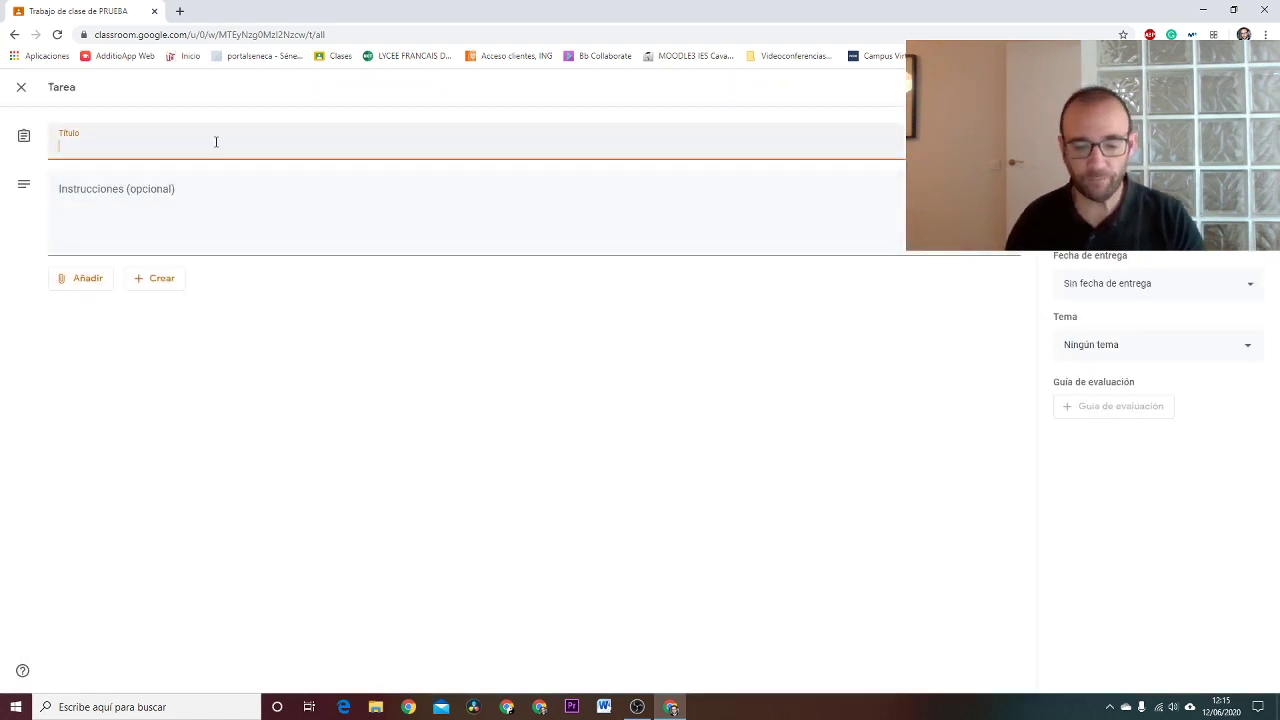
type("ejer")
key("BackSpace")
key("BackSpace")
key("BackSpace")
key("BackSpace")
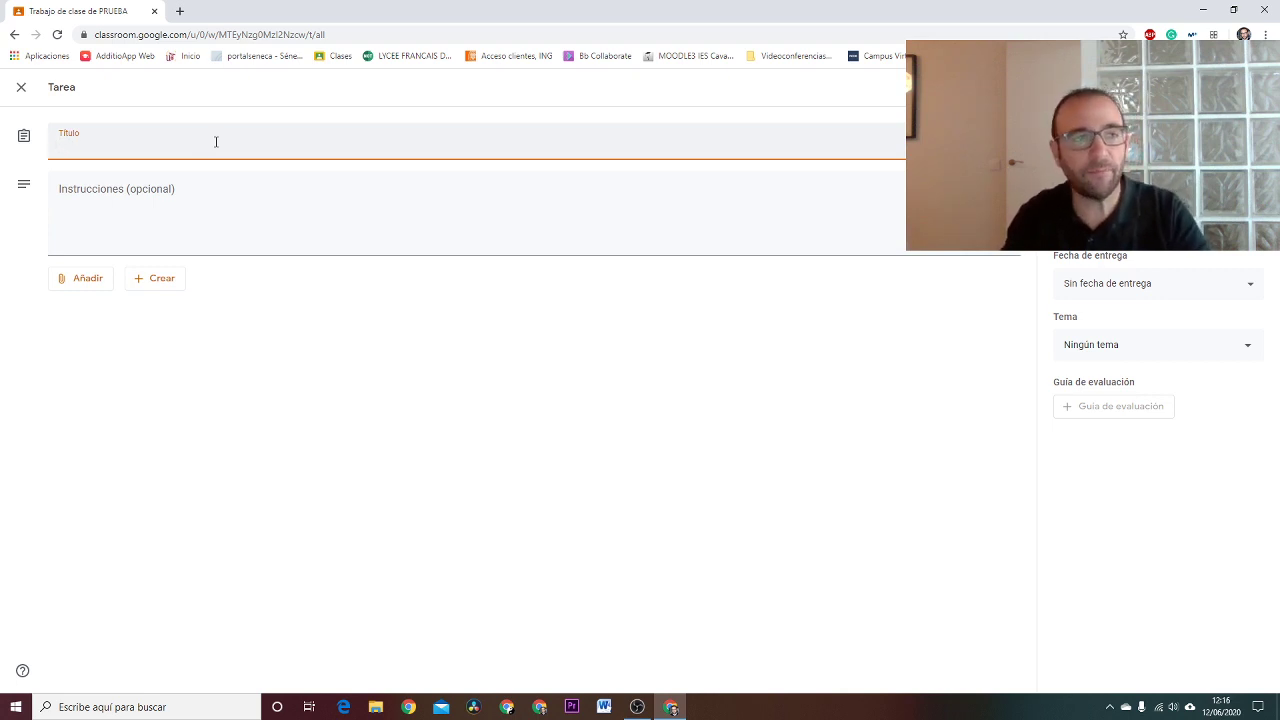
type("ACTIVIDAD ")
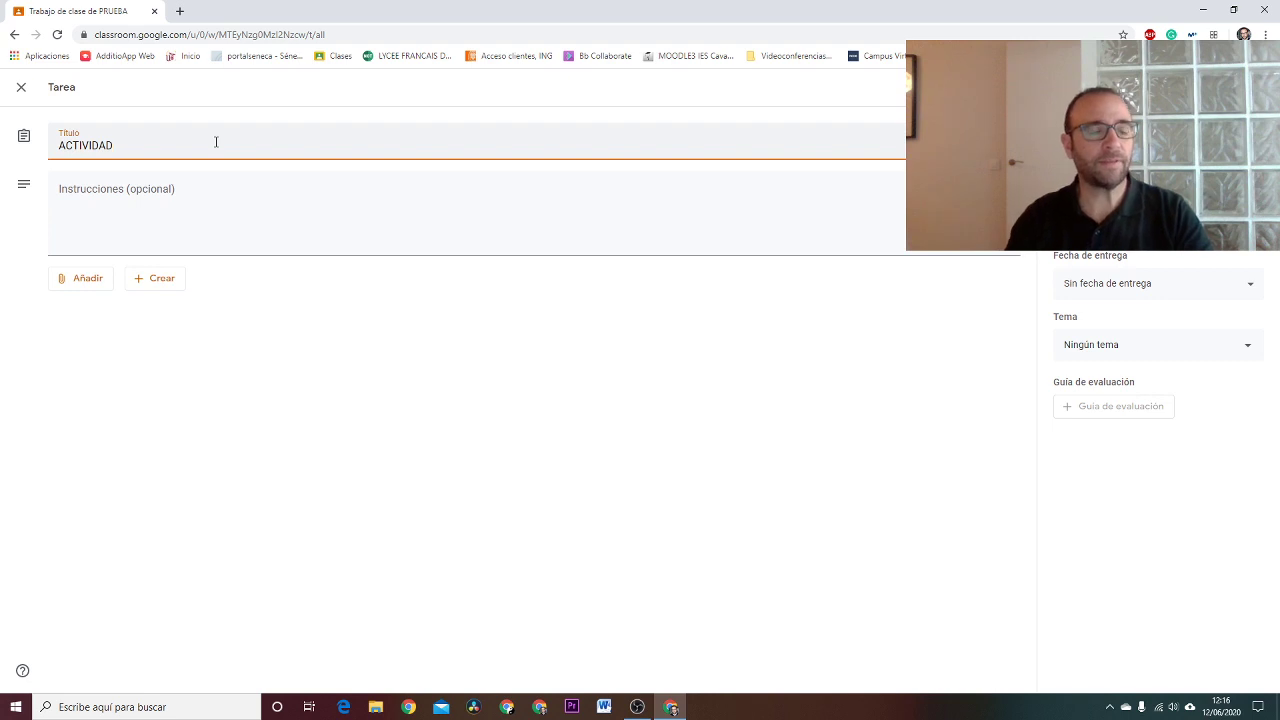
type("PARA REALI")
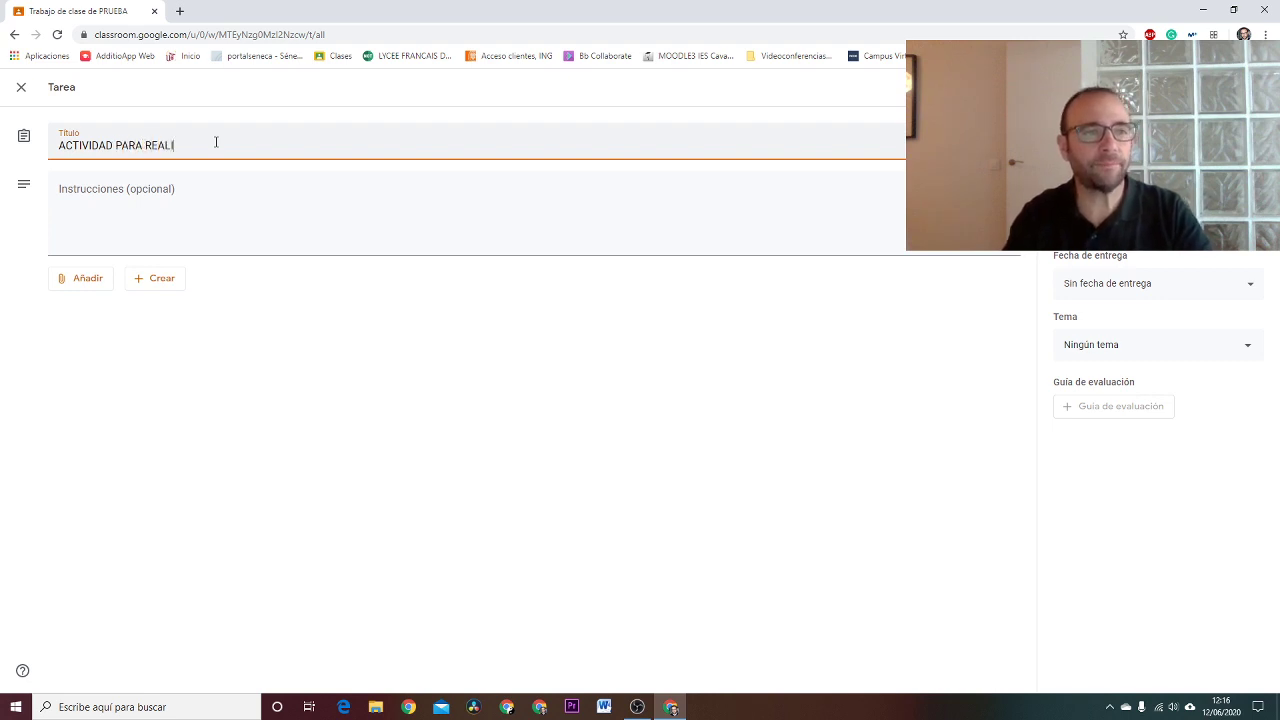
type("ZAR ON LINE")
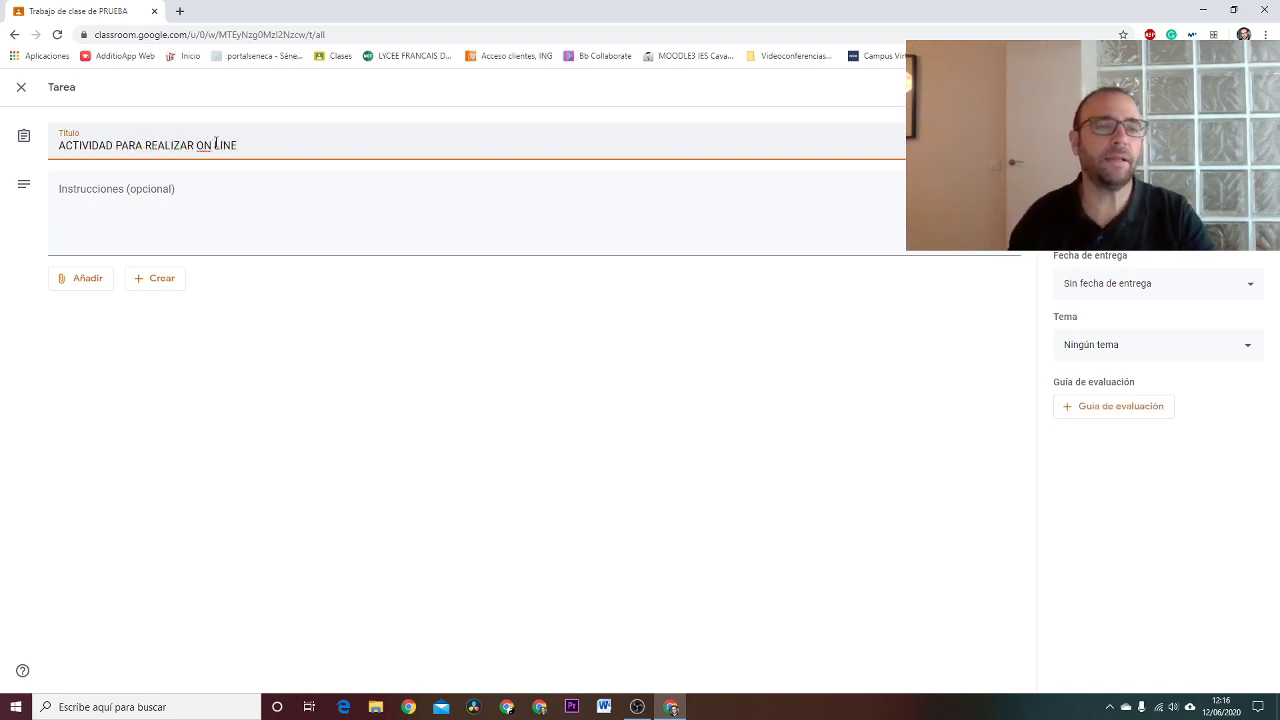
Step: Enter the assignment instructions "Rellena este documento con las respuestas que creas oportunas."
left_click(164, 219)
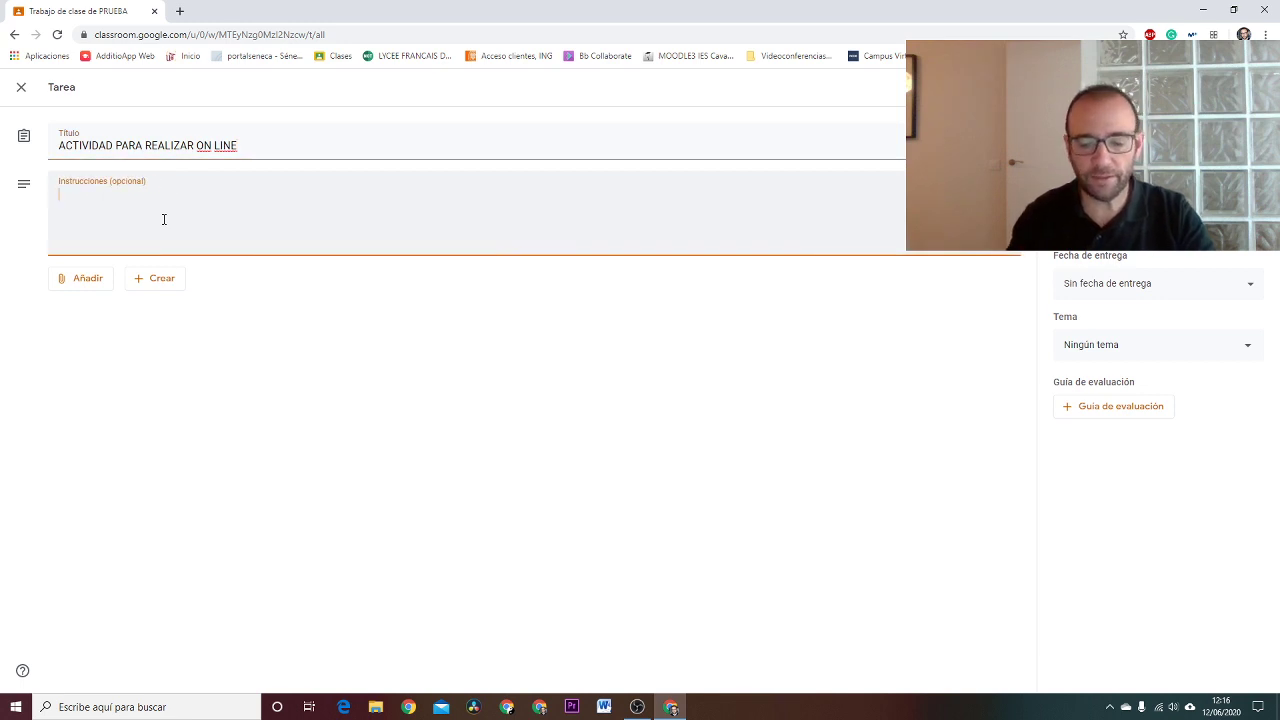
type("Rellena este c")
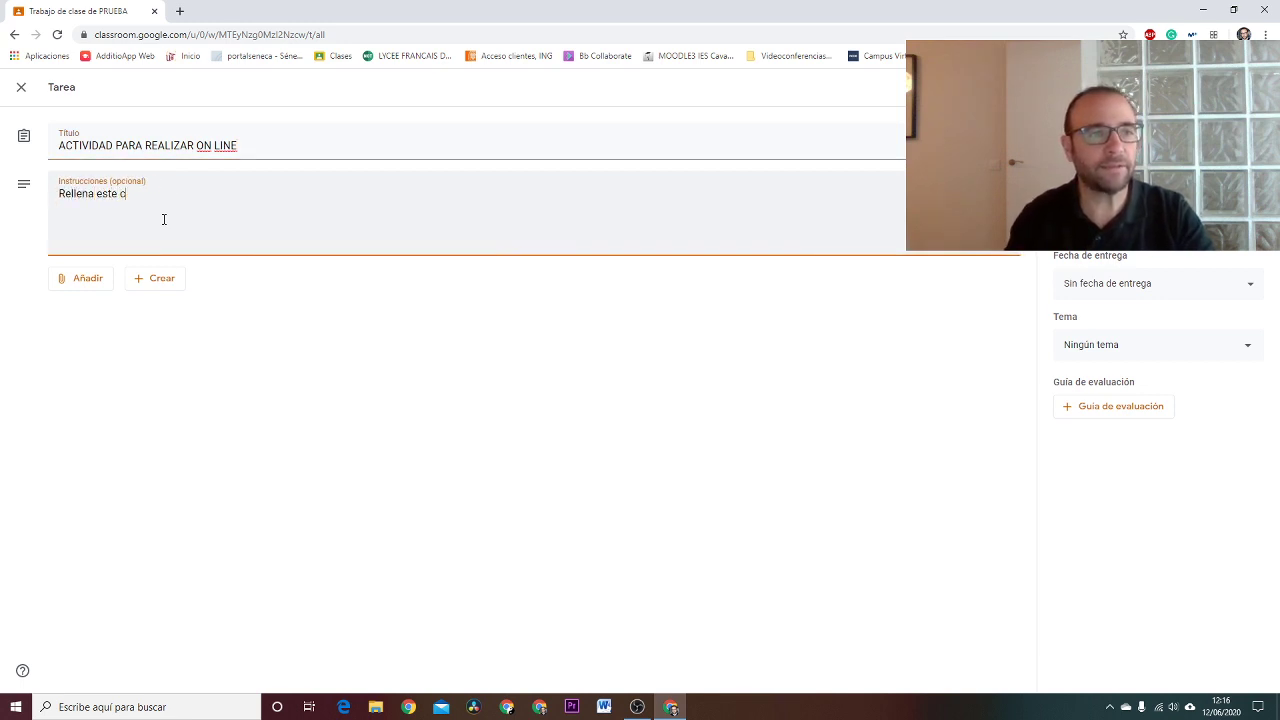
key("BackSpace")
type("documkento")
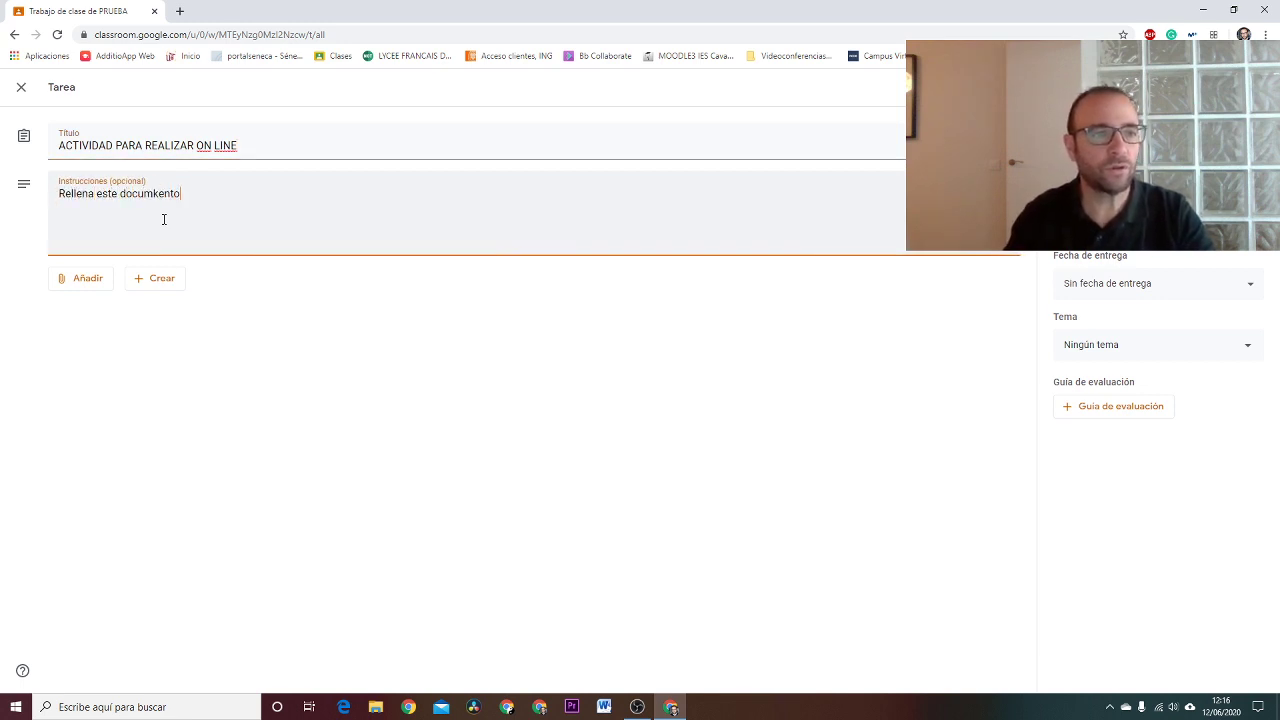
key("BackSpace")
key("BackSpace")
key("BackSpace")
key("BackSpace")
key("BackSpace")
type("ento con la")
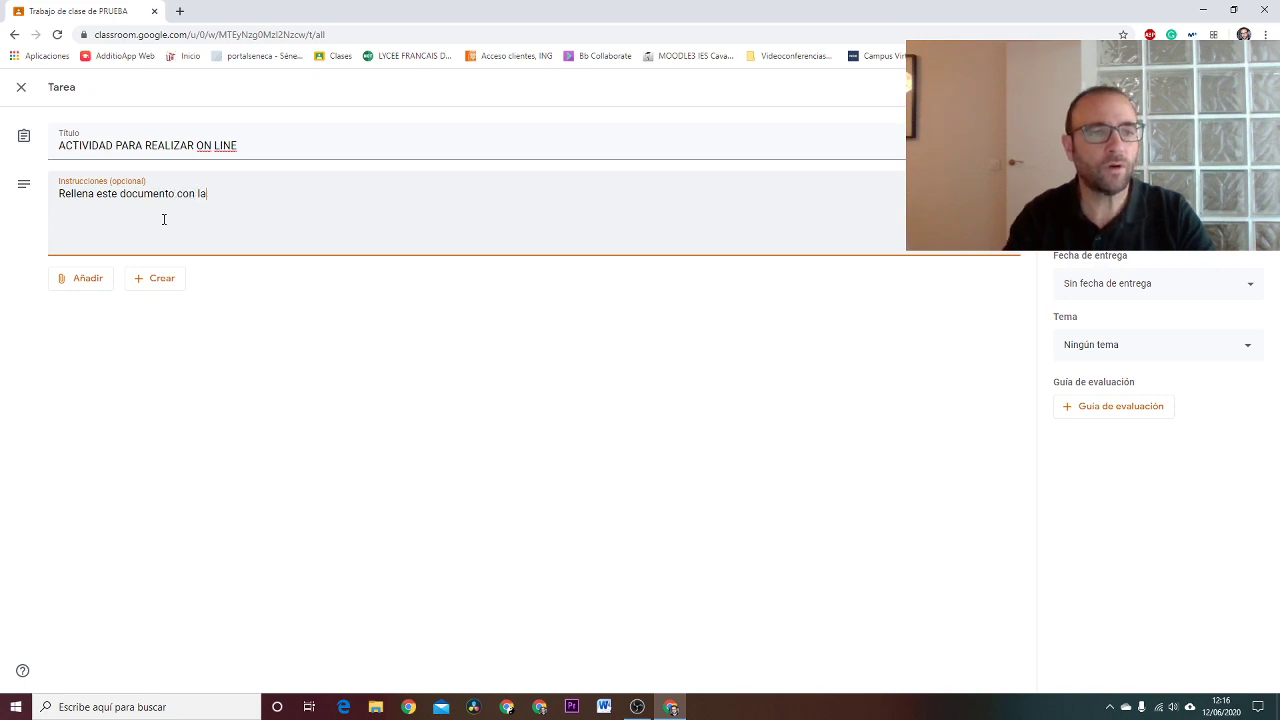
type("s respuestas que c")
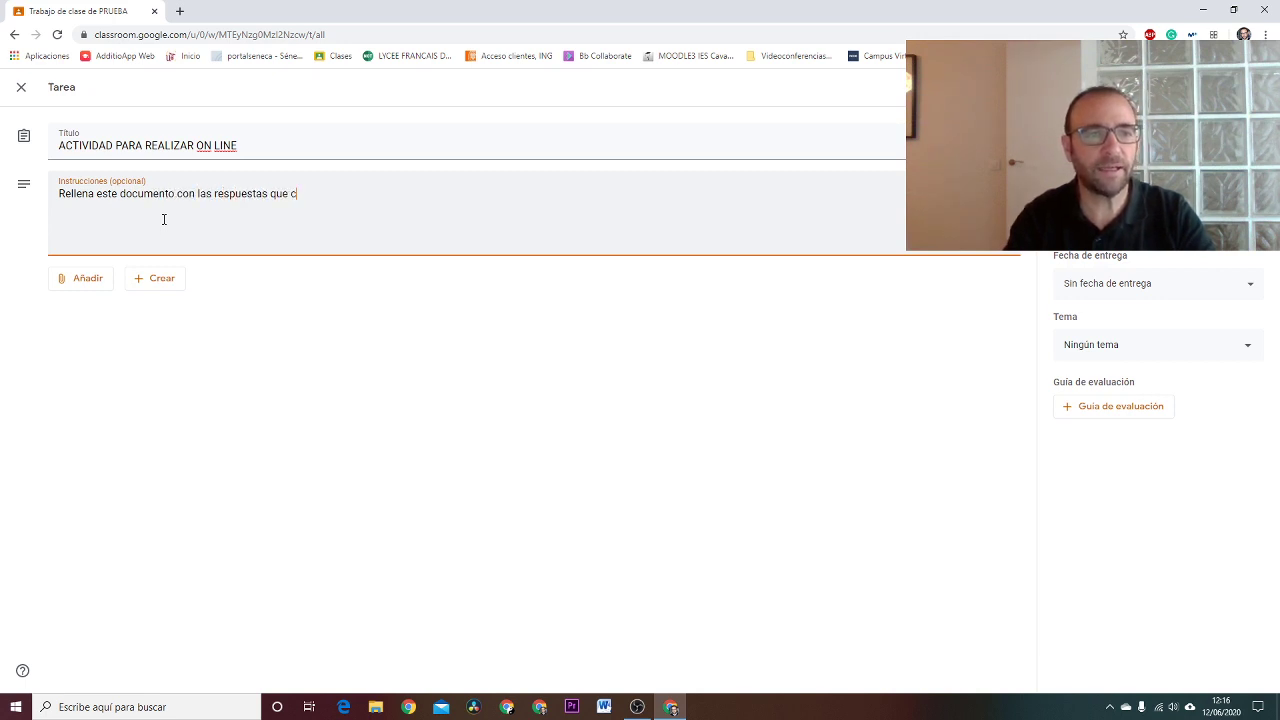
type("reas oportuna")
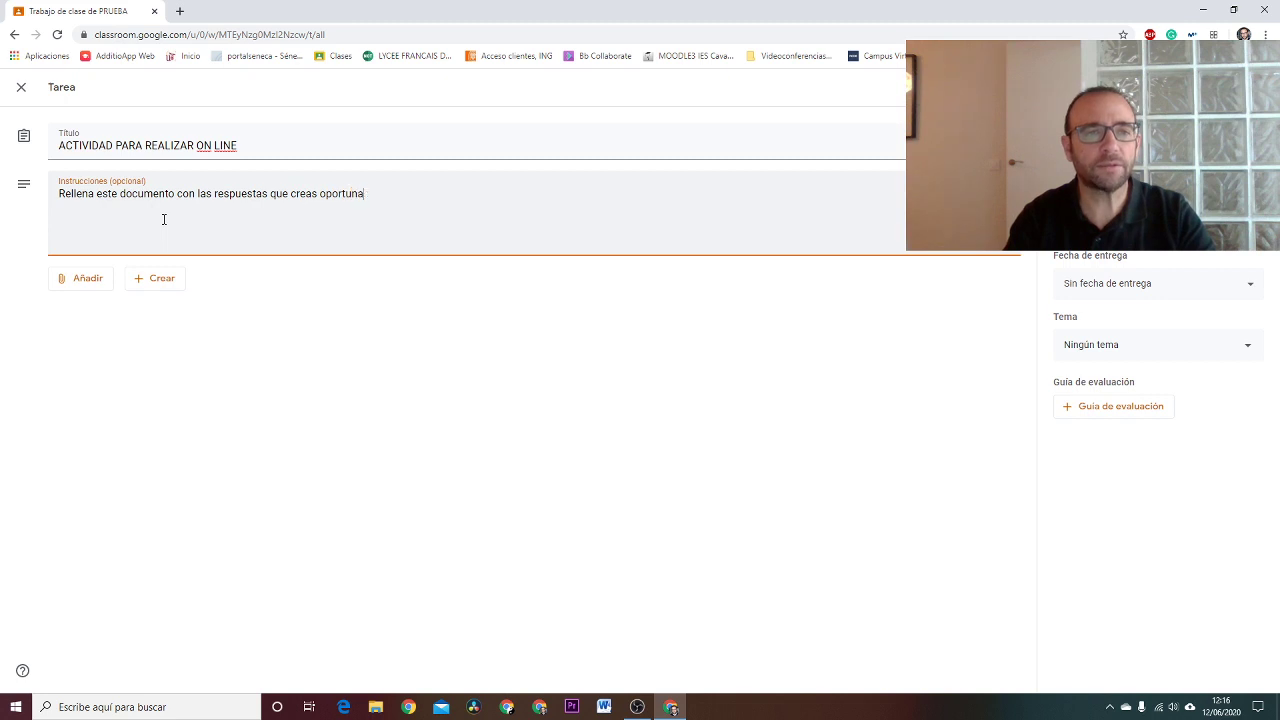
type("s.")
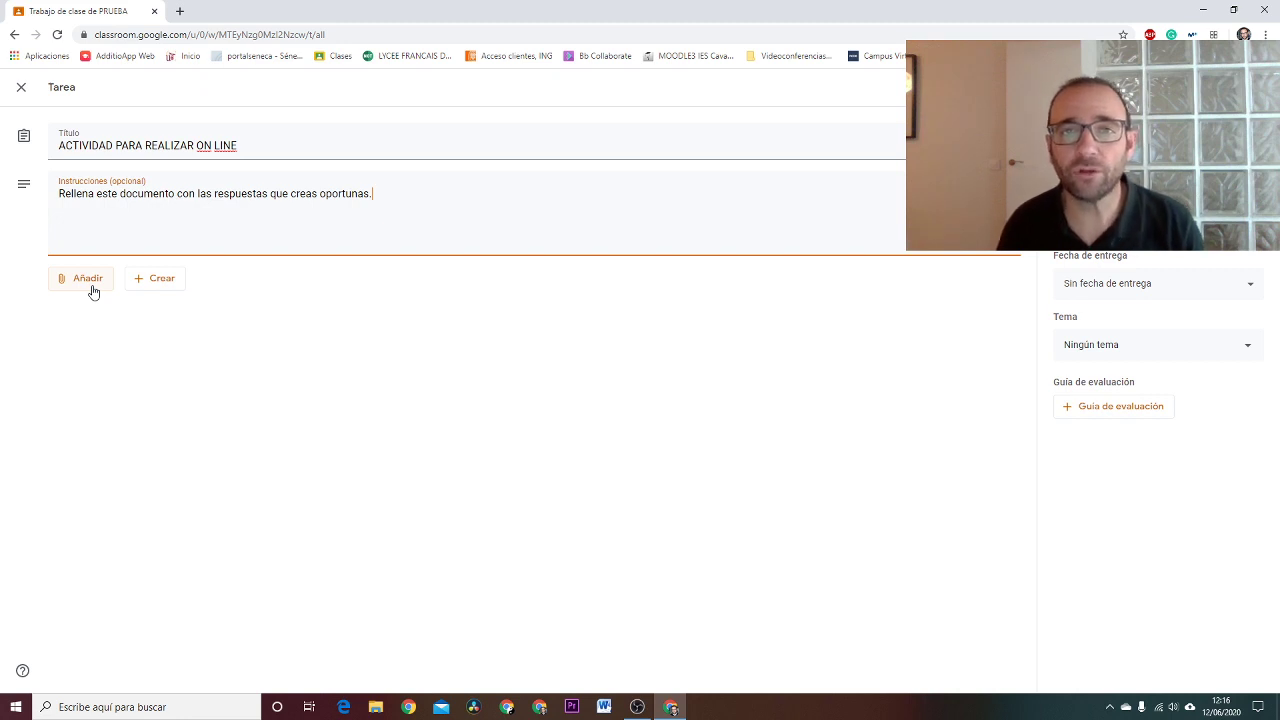
Step: Create a new Google Docs document from within the assignment and dismiss the Grammarly welcome message
left_click(61, 286)
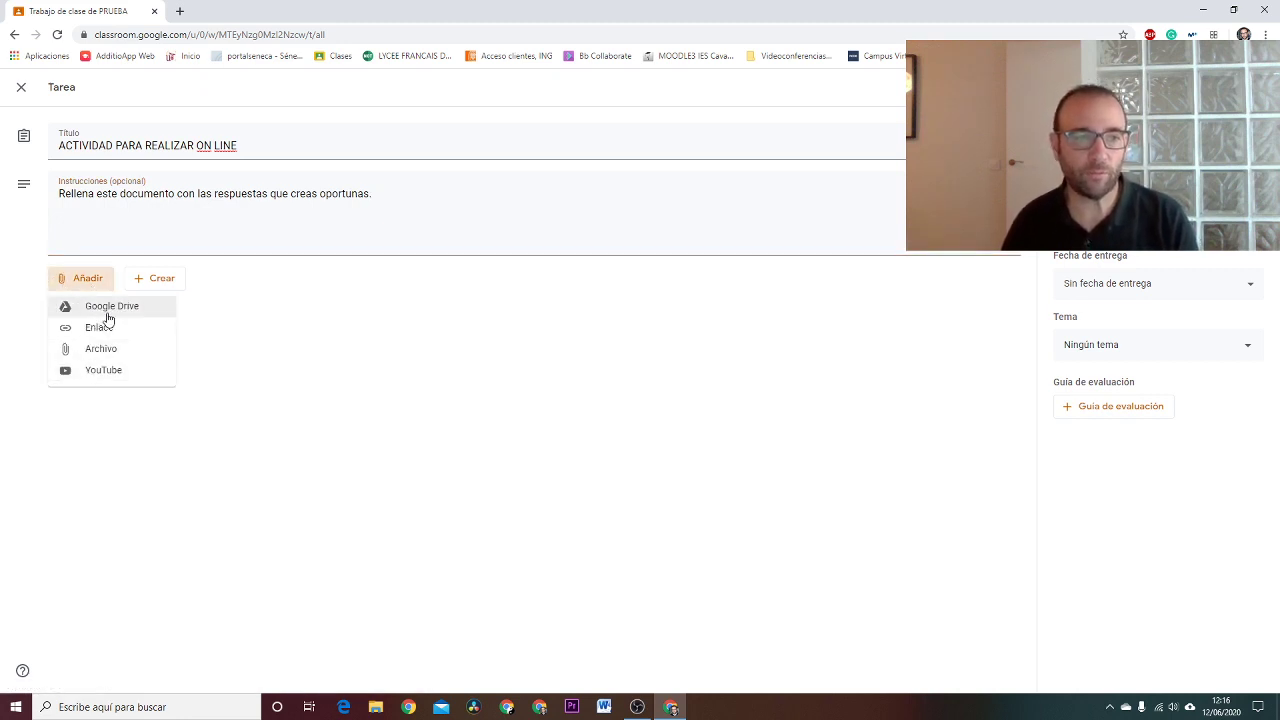
left_click(177, 393)
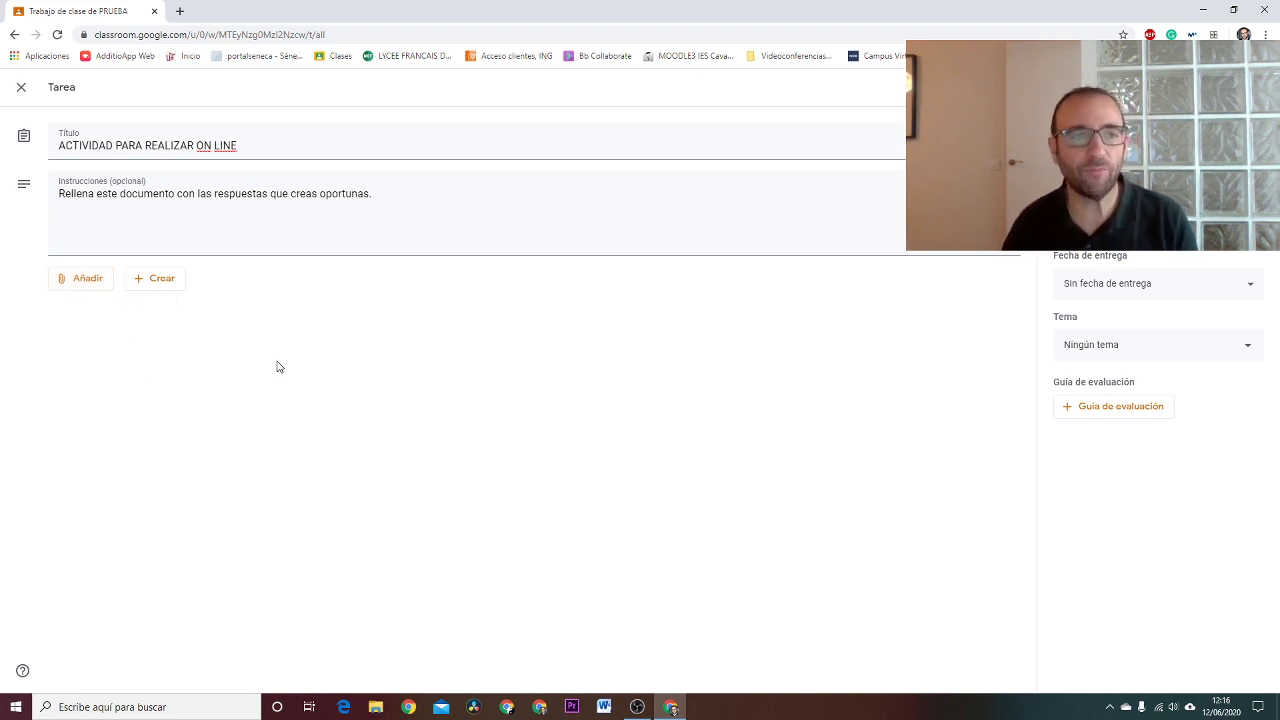
left_click(151, 279)
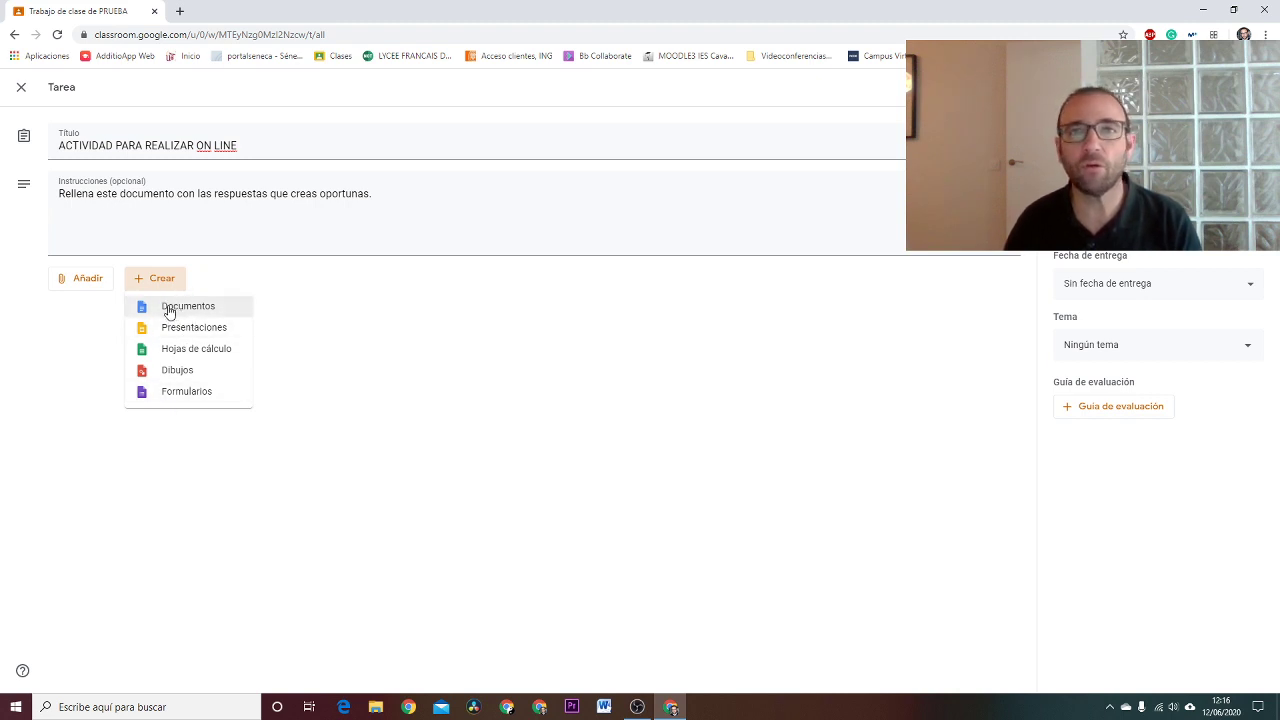
left_click(169, 311)
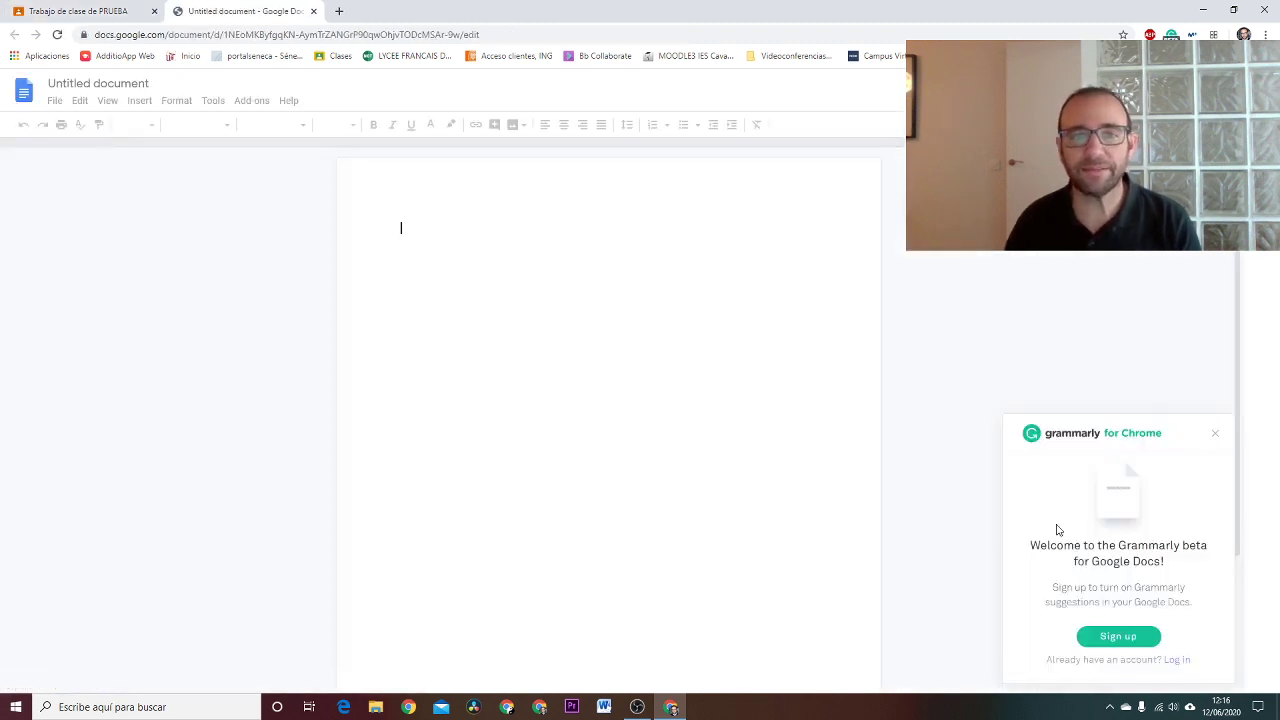
left_click(1215, 434)
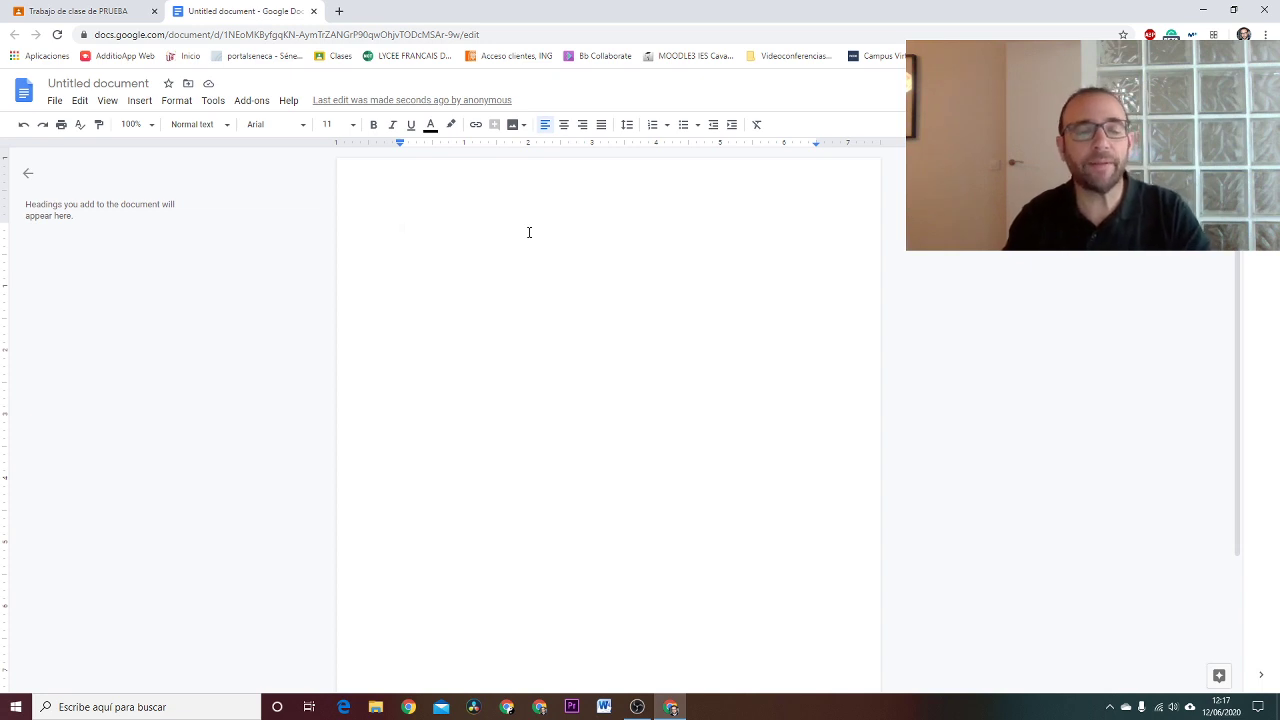
Step: Write the heading "TEST SOBRE EL CORONAVIRUS" in the document, centre it and start a new line below
type("TE")
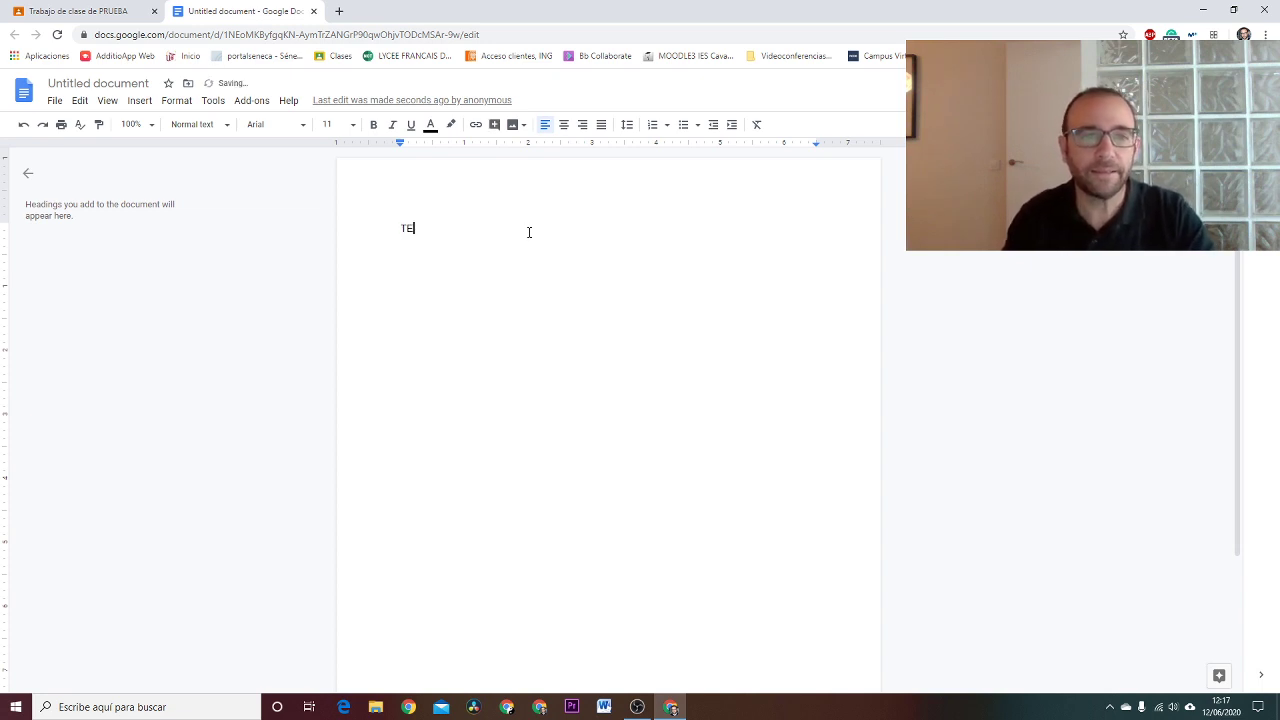
type("ST SOBRE EL ")
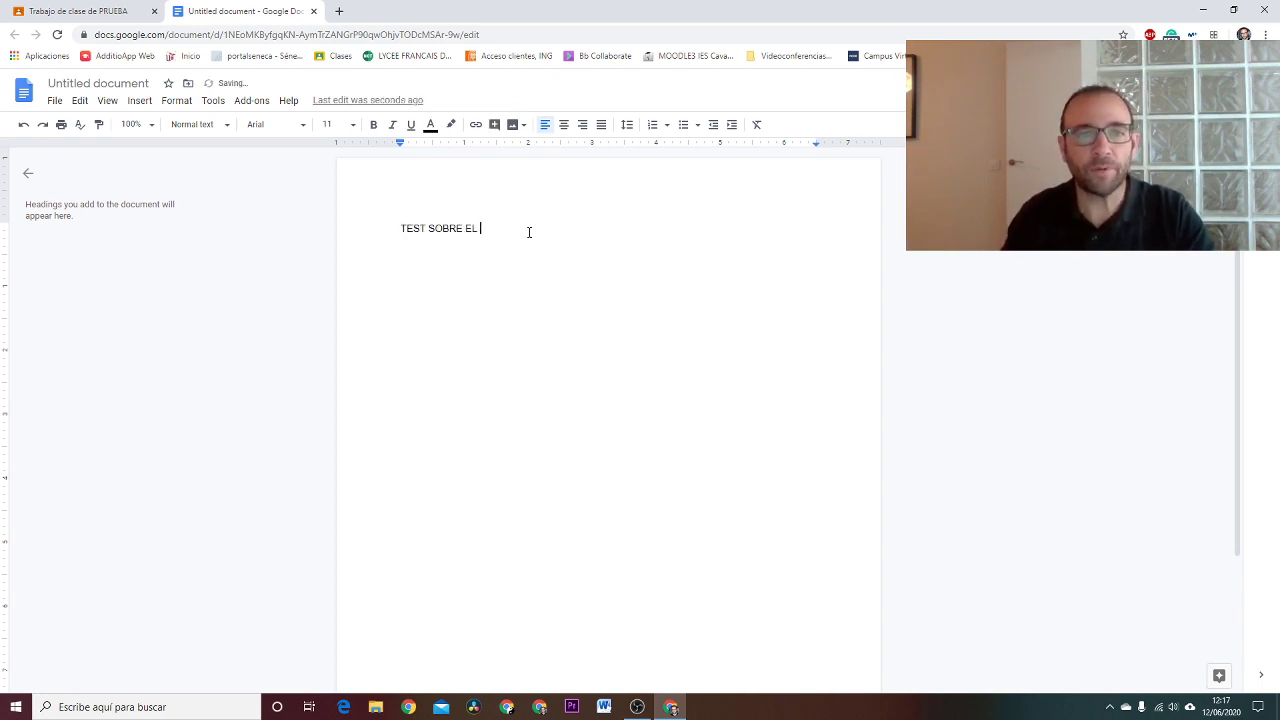
type("CORONAVIRUS")
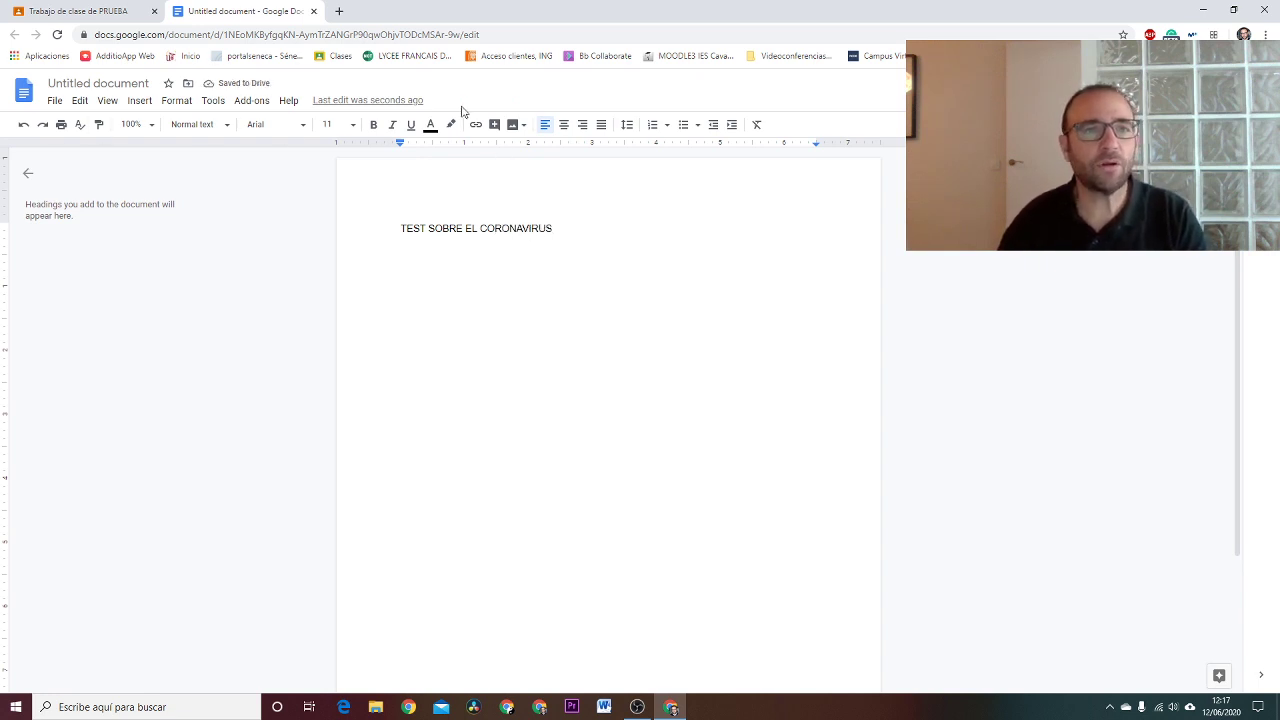
left_click(563, 124)
key("Return")
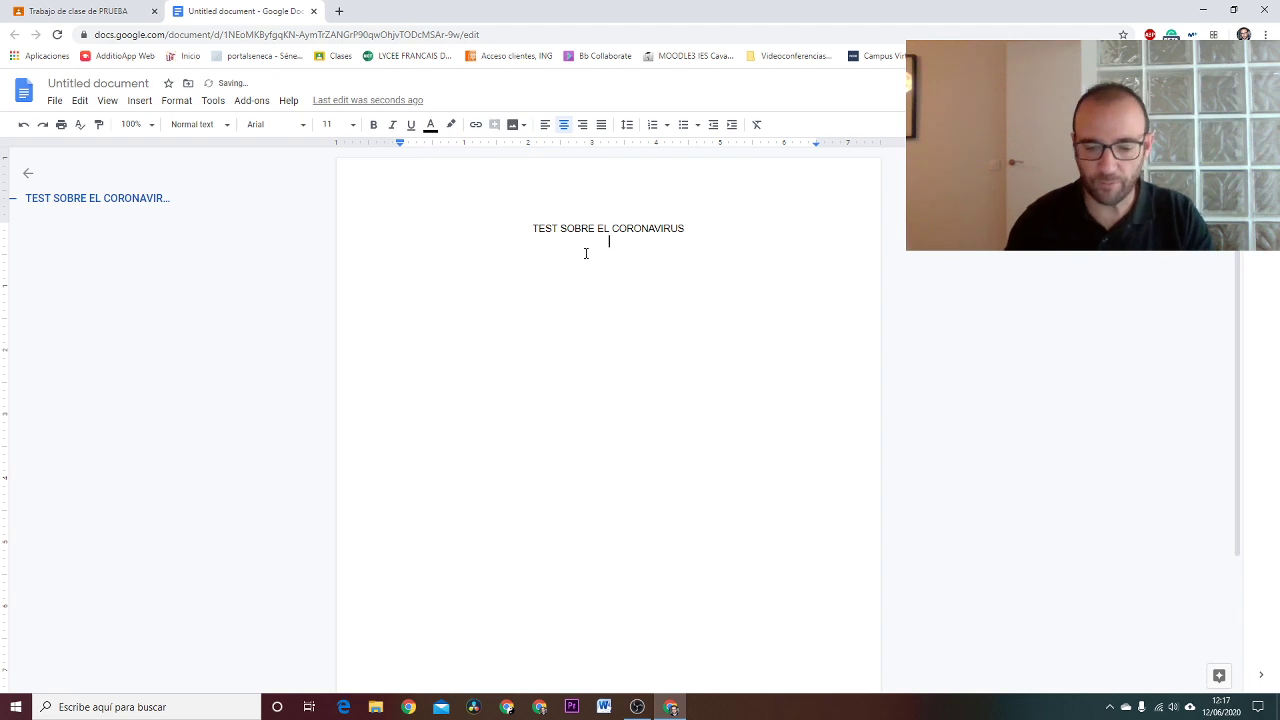
Step: Add a line with "NOMBRE:" followed by a long underscore blank beneath the heading, and start a new line below
type("NOMBRE")
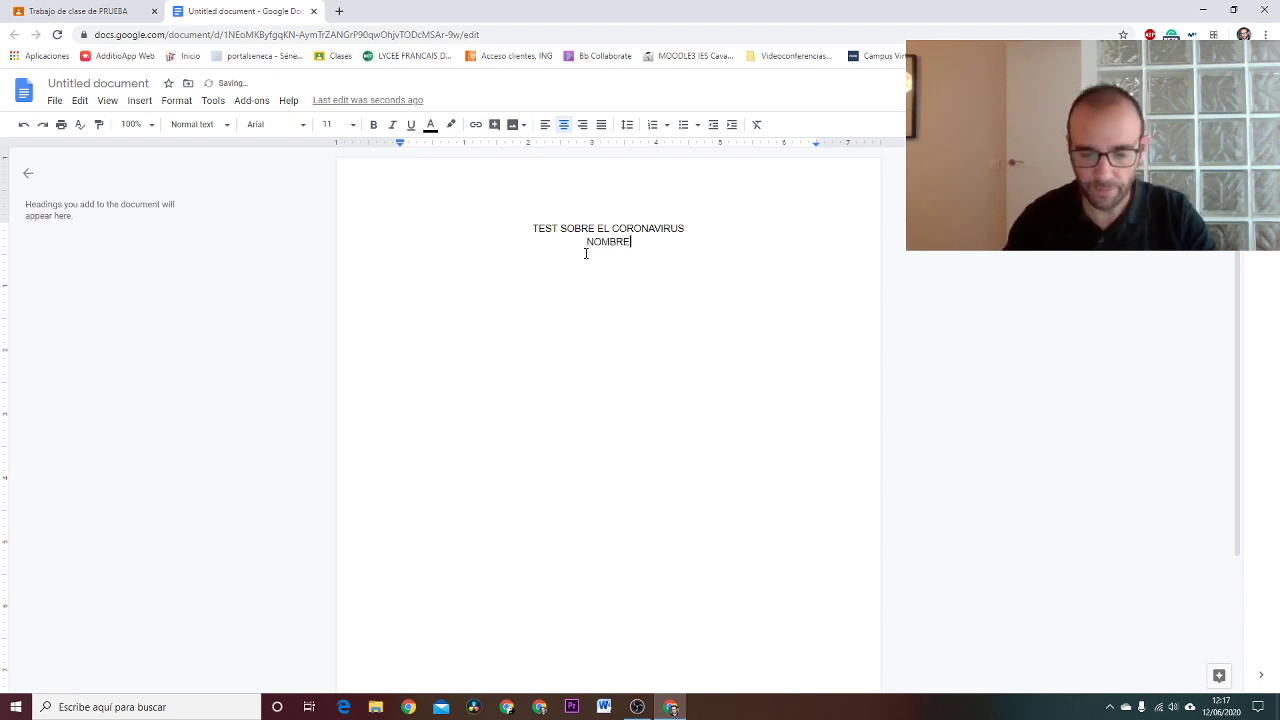
type(": _________________________")
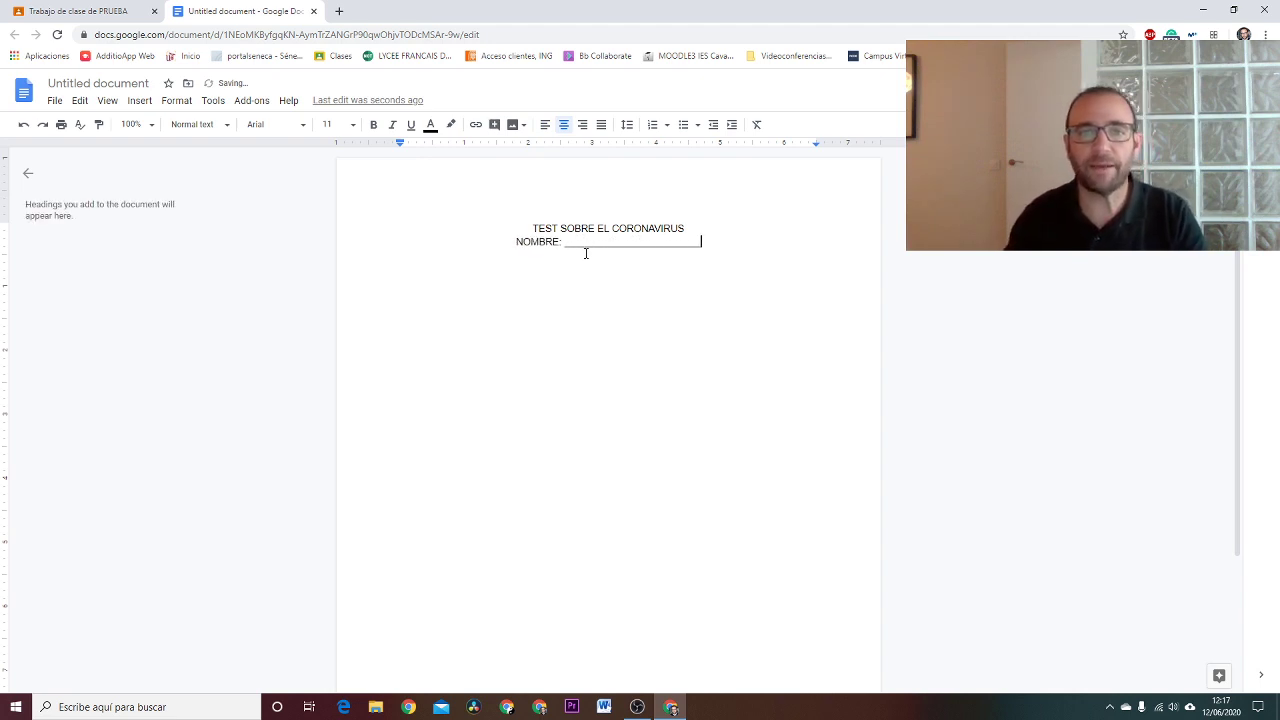
type("_________________________________________________________________")
key("Return")
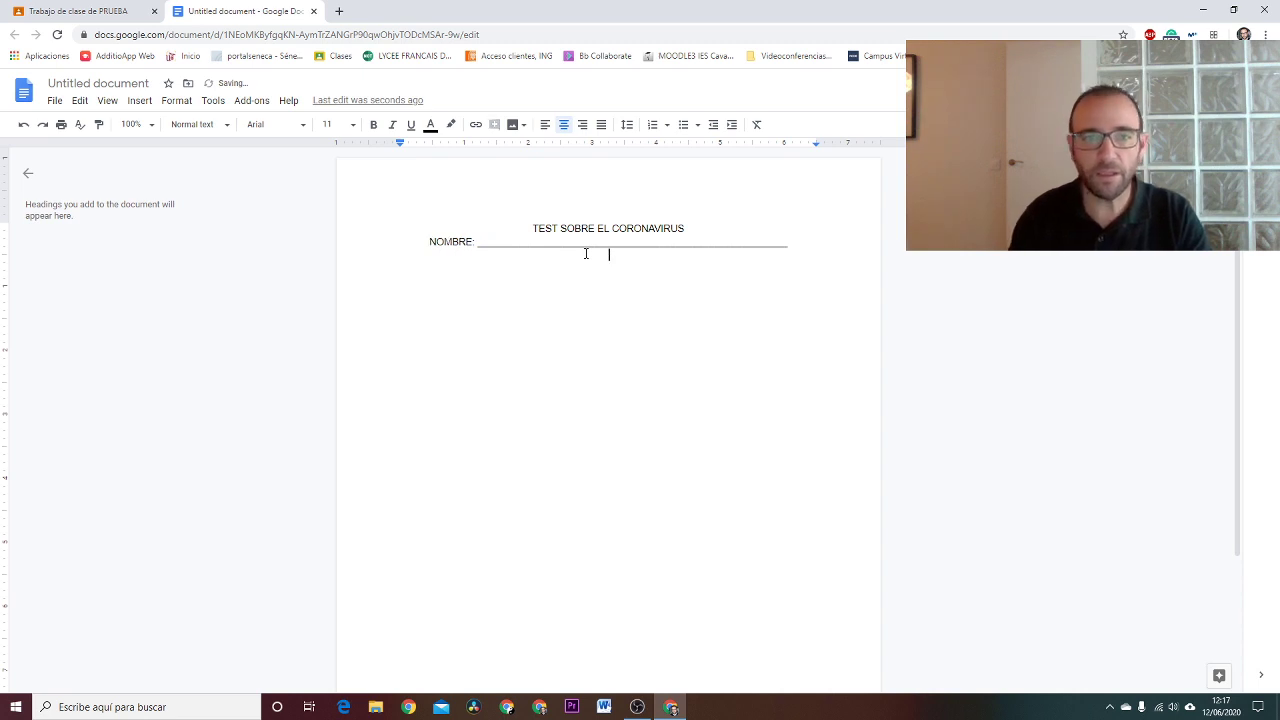
Step: Justify the text and write numbered question 1, "Para evitar el contagio debemos lavarnos las ____ y usar ____.", with underscore blanks
left_click(603, 128)
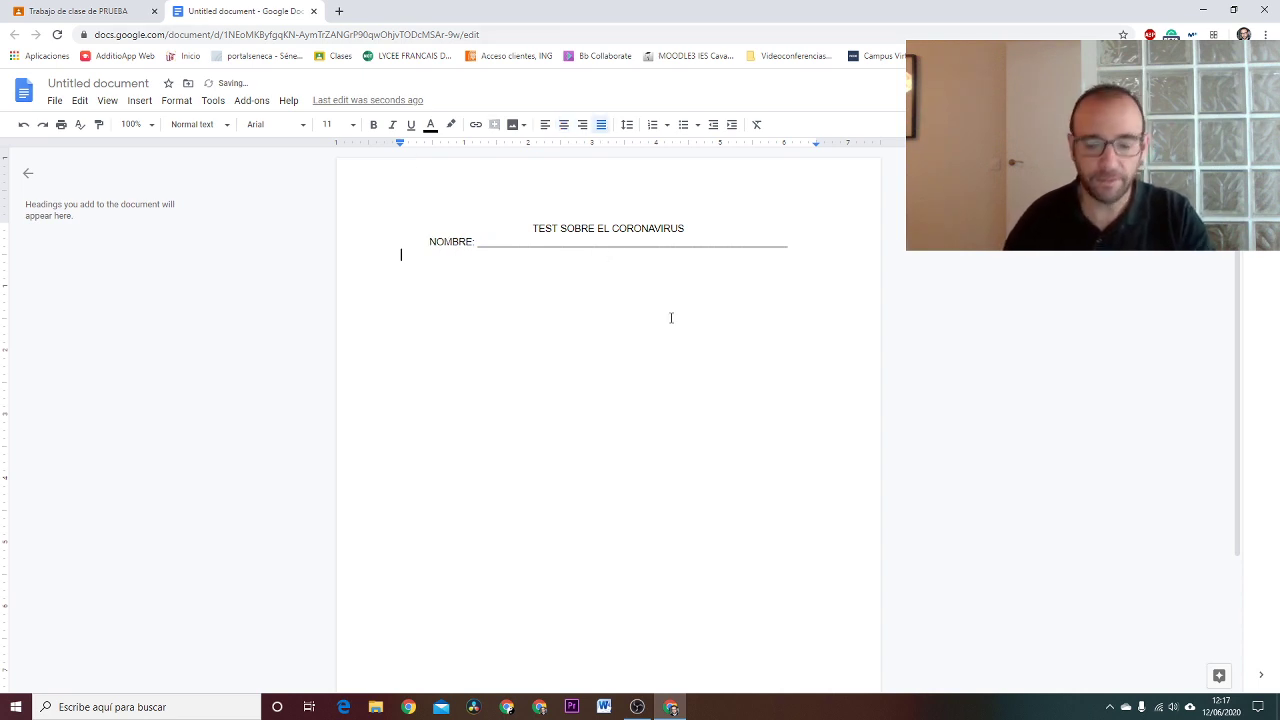
type("1. ")
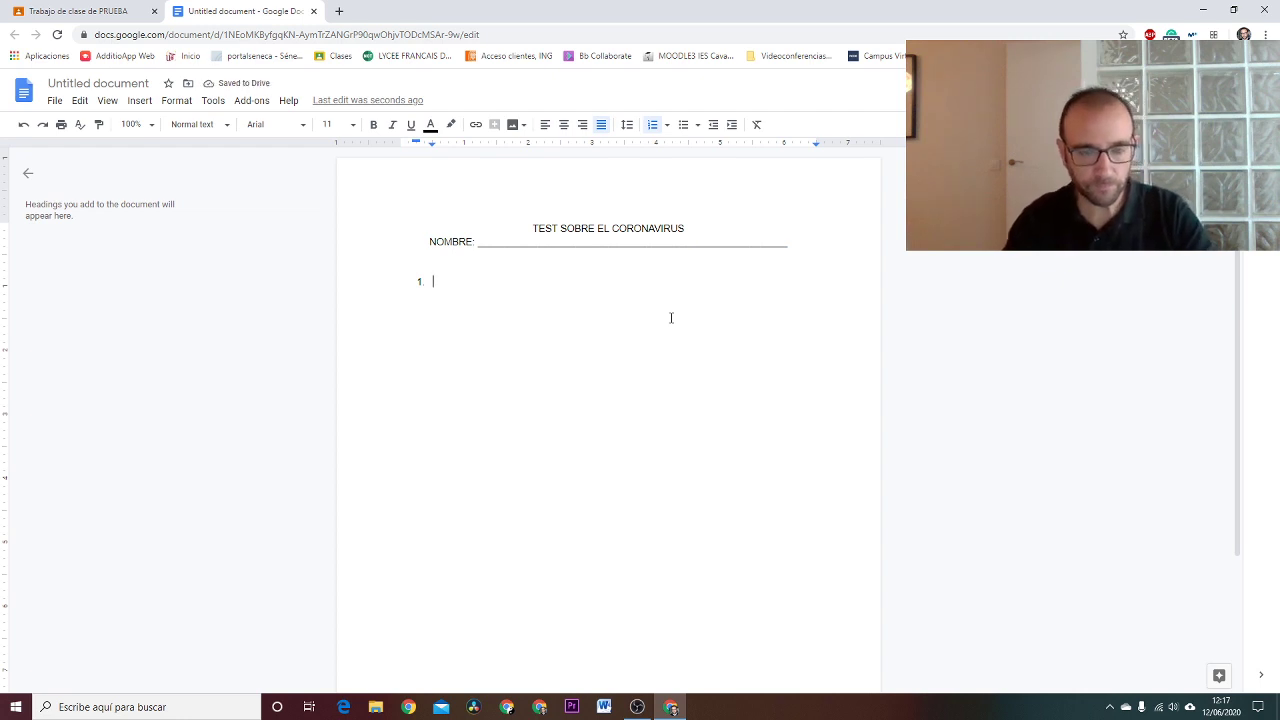
type("Para e")
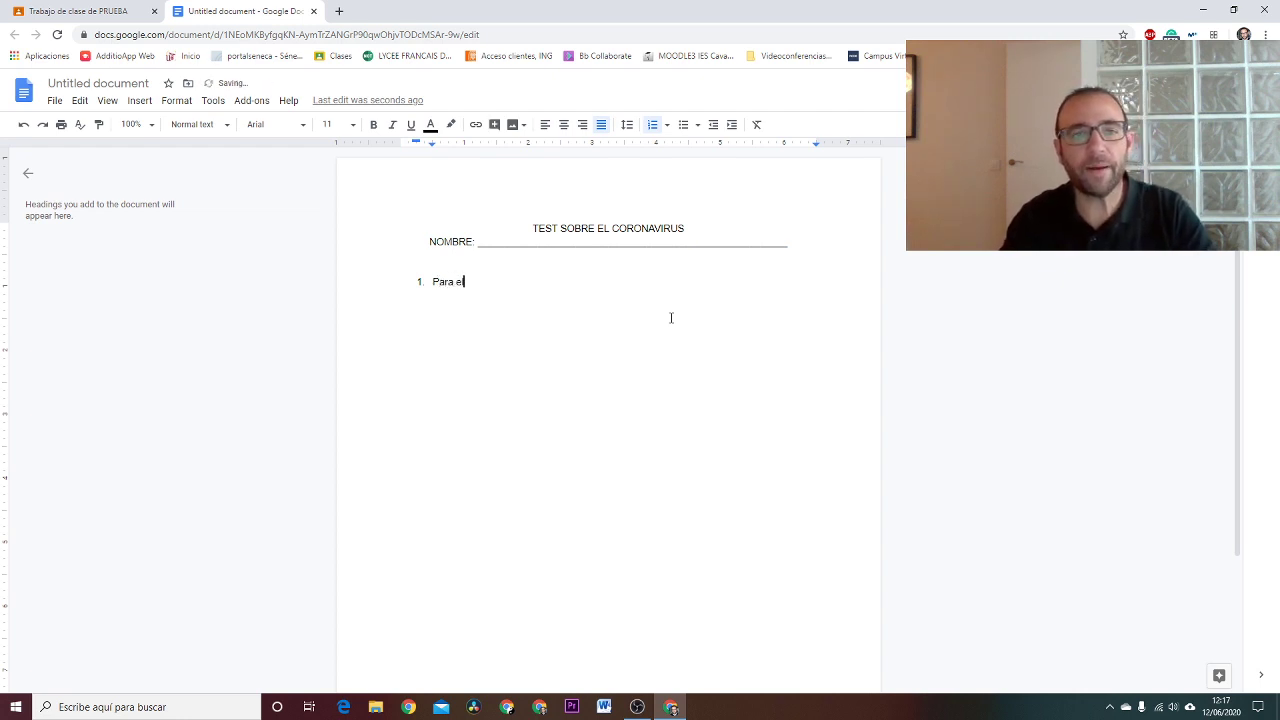
type("vitar el conta")
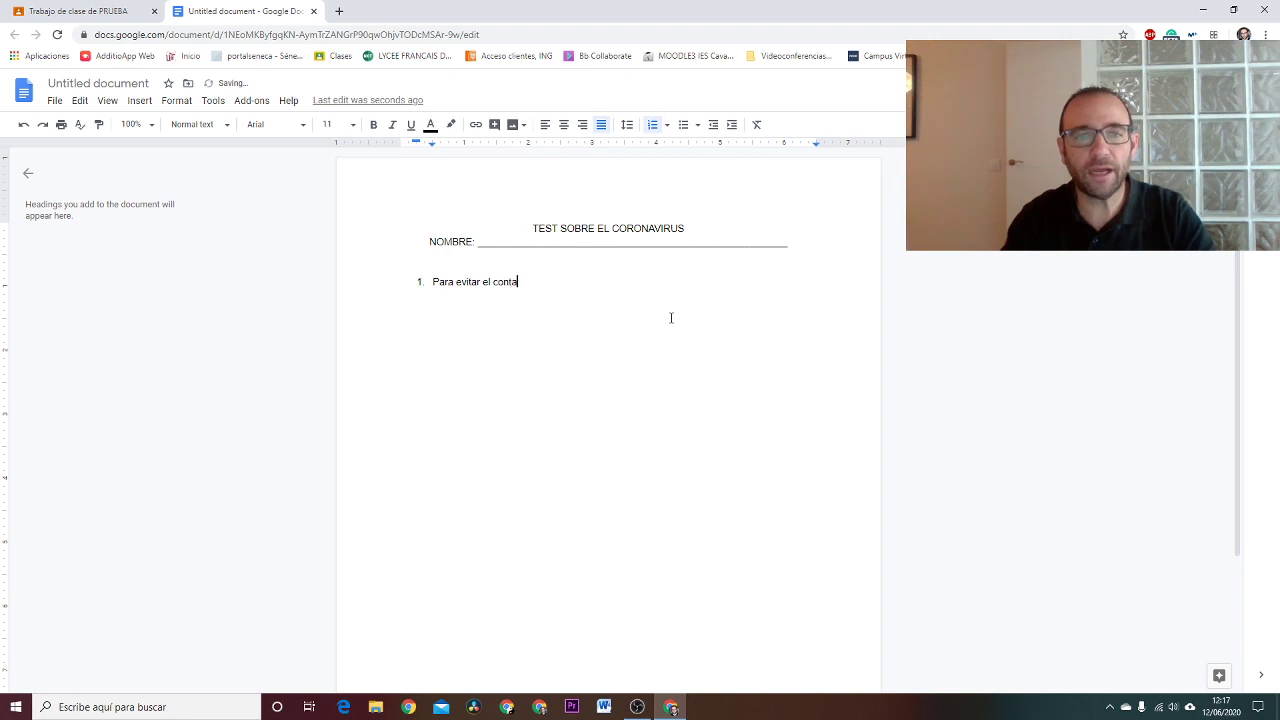
type("gio debemos lav")
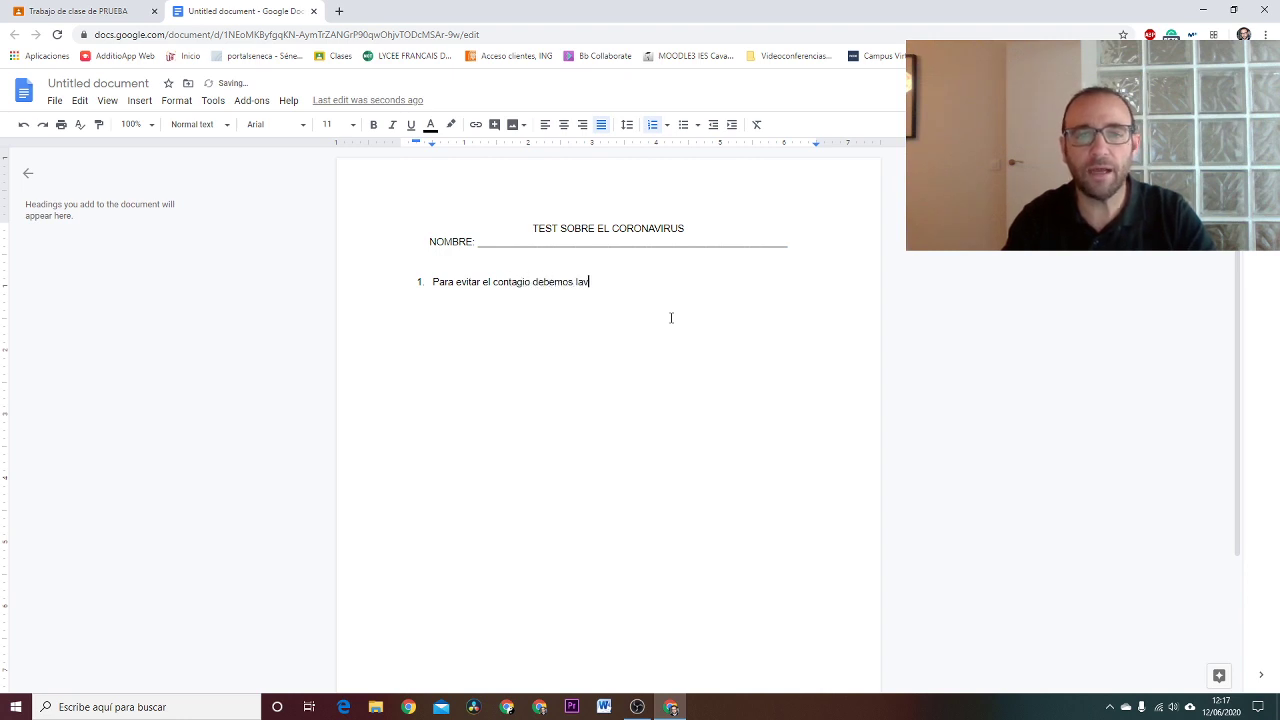
type("arnos las ")
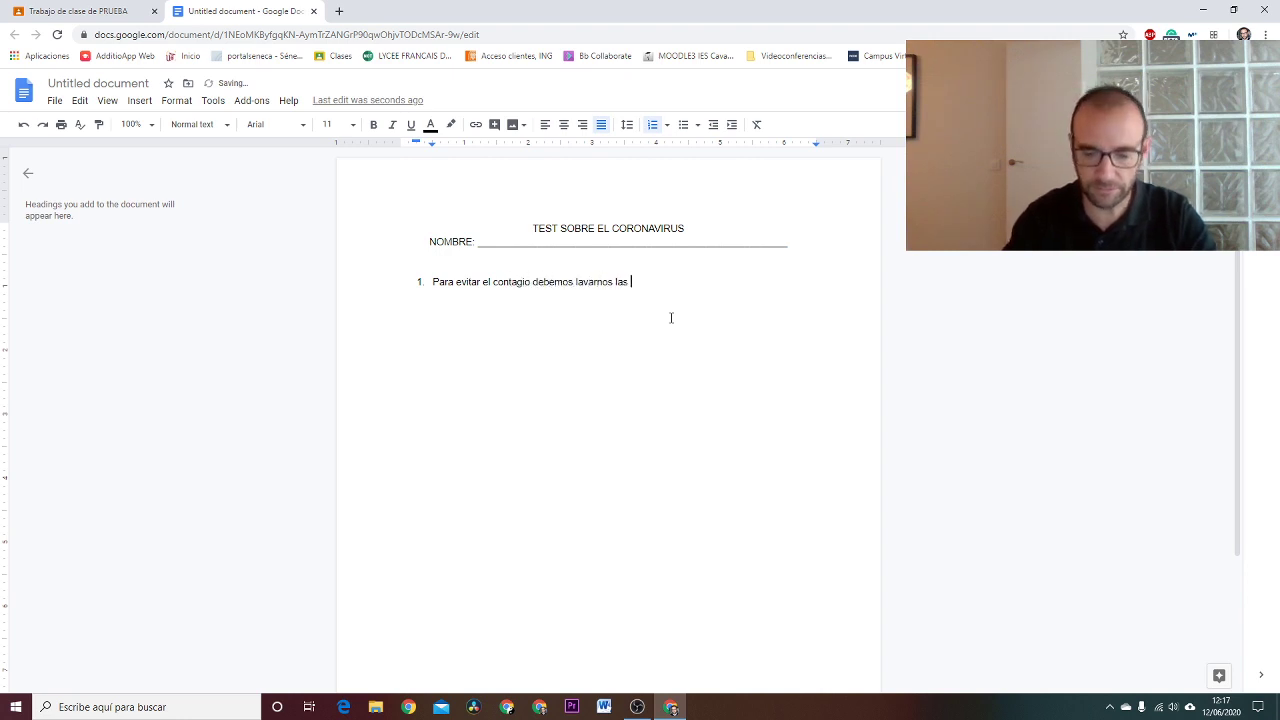
type("______________")
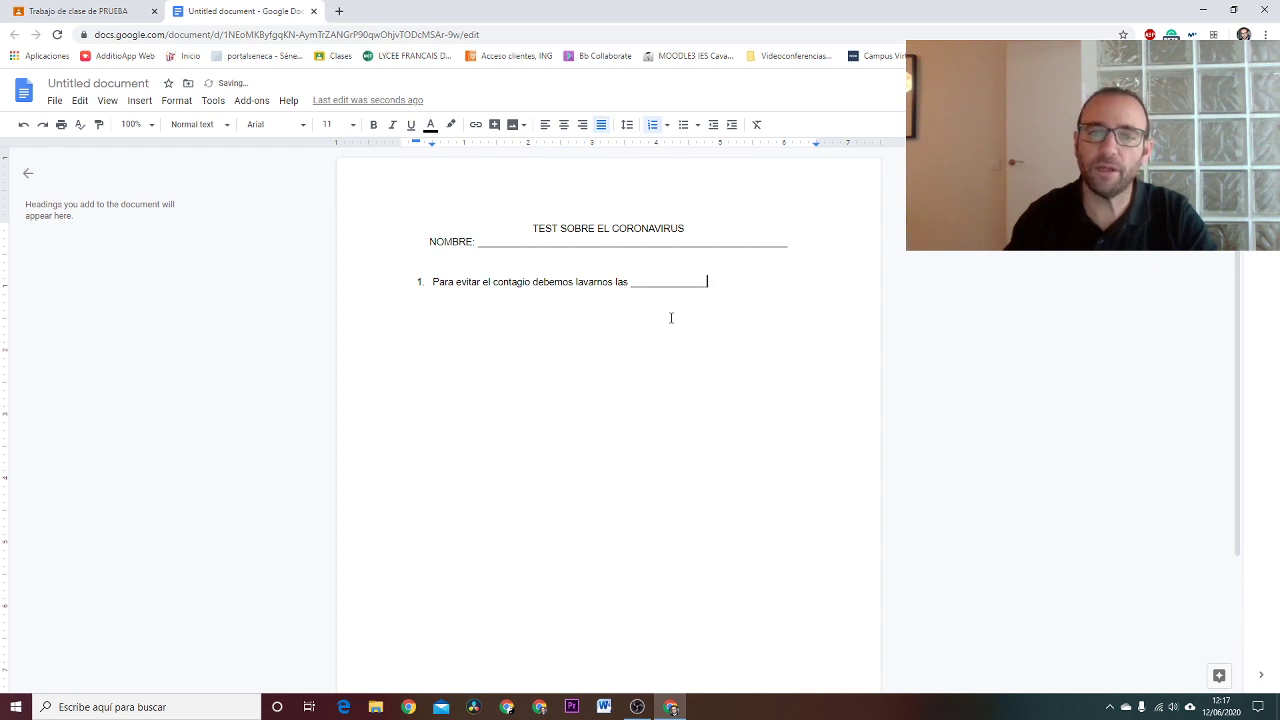
type("  h")
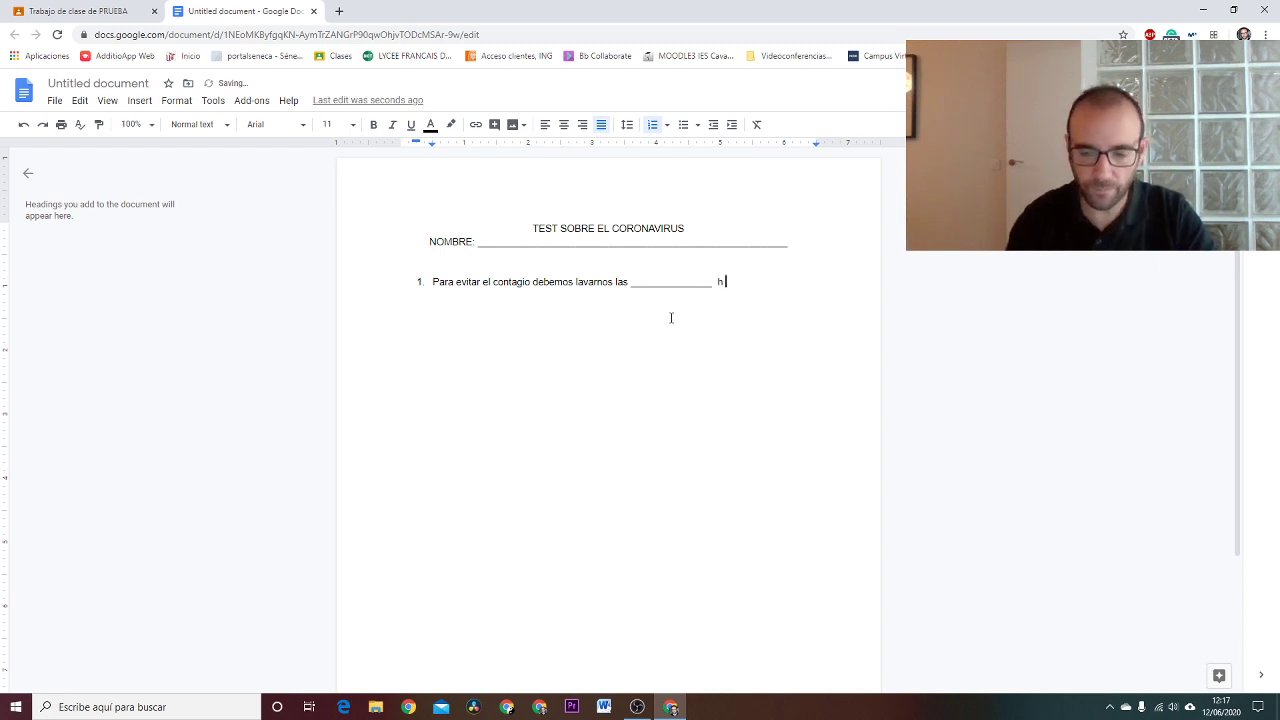
key("BackSpace")
type("y us")
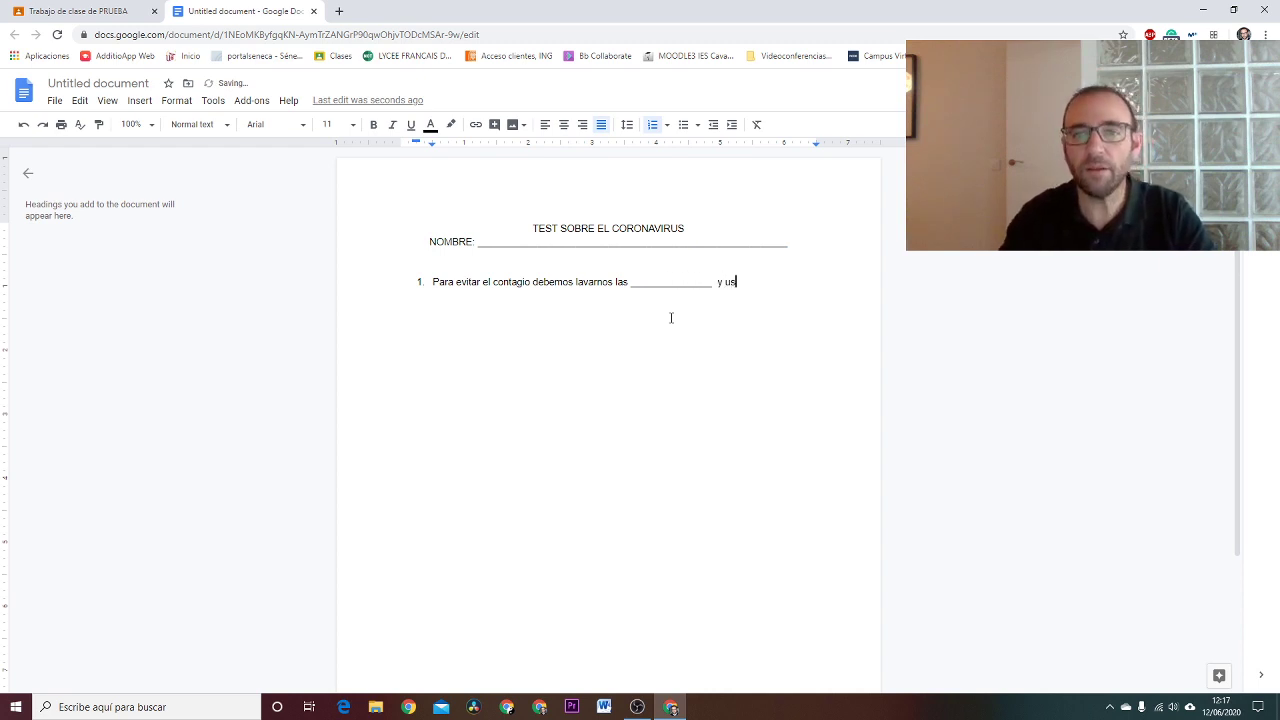
type("ar __")
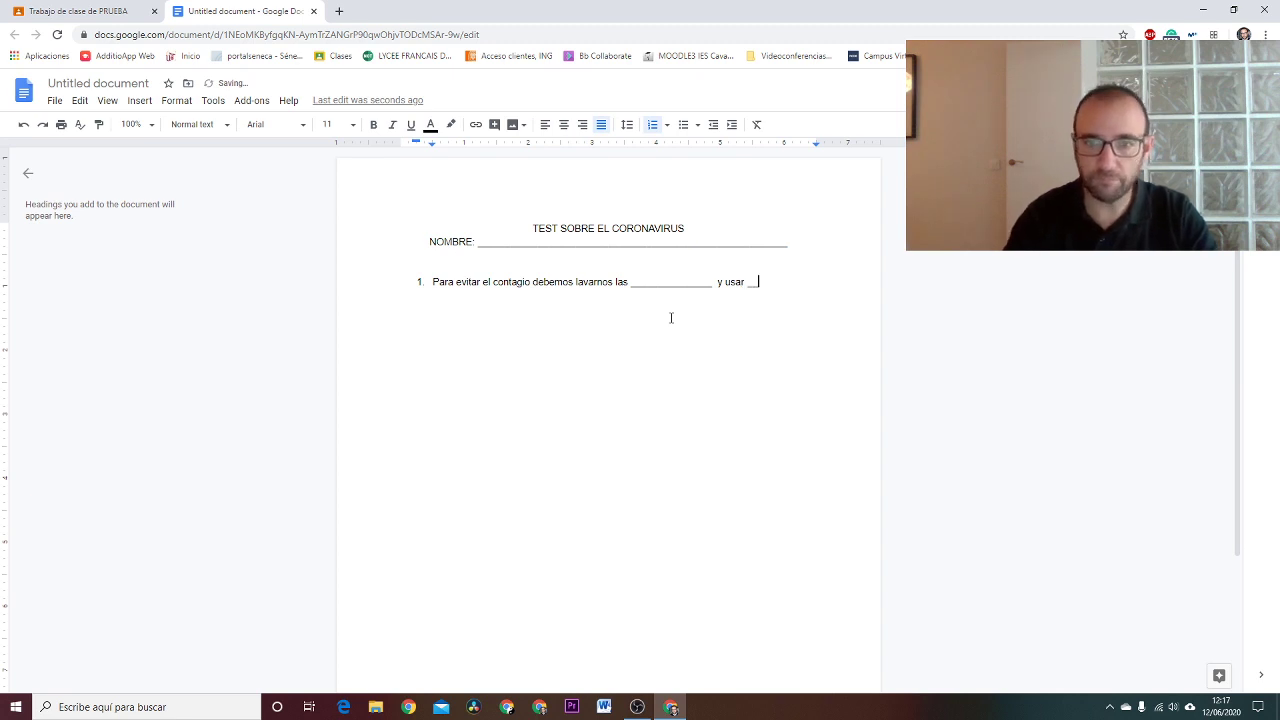
type("______________")
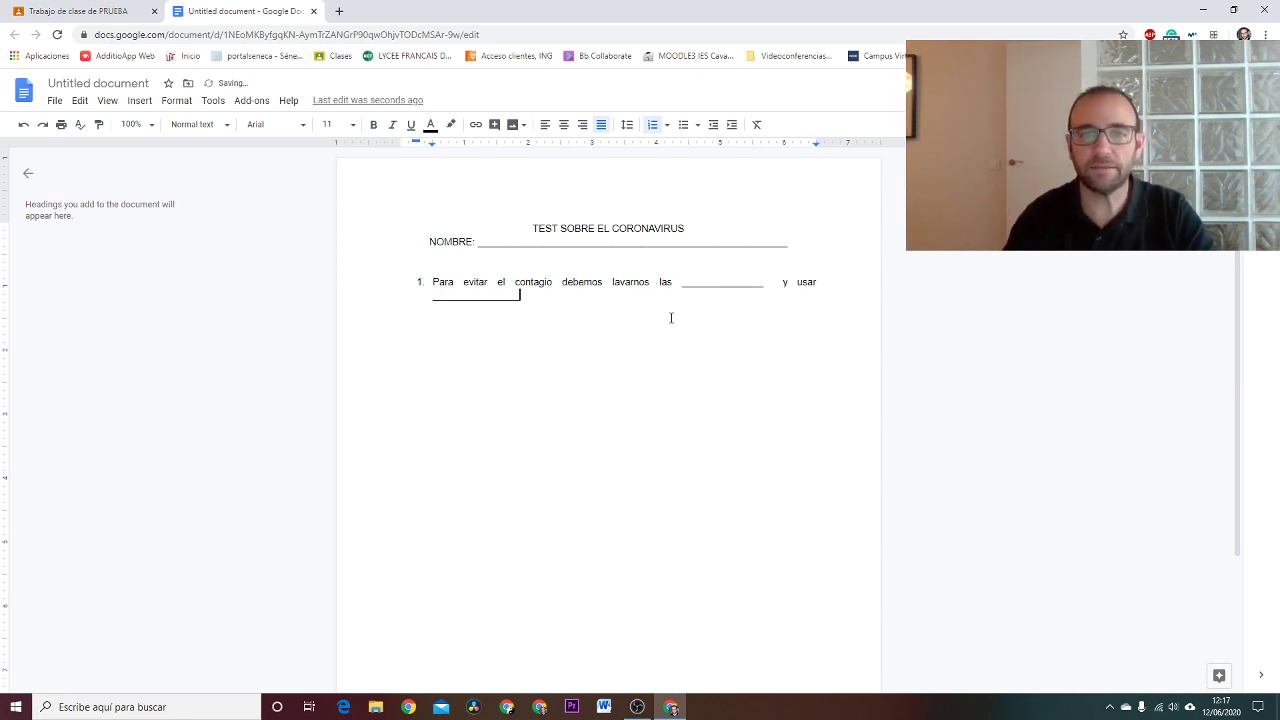
type("_.")
key("Return")
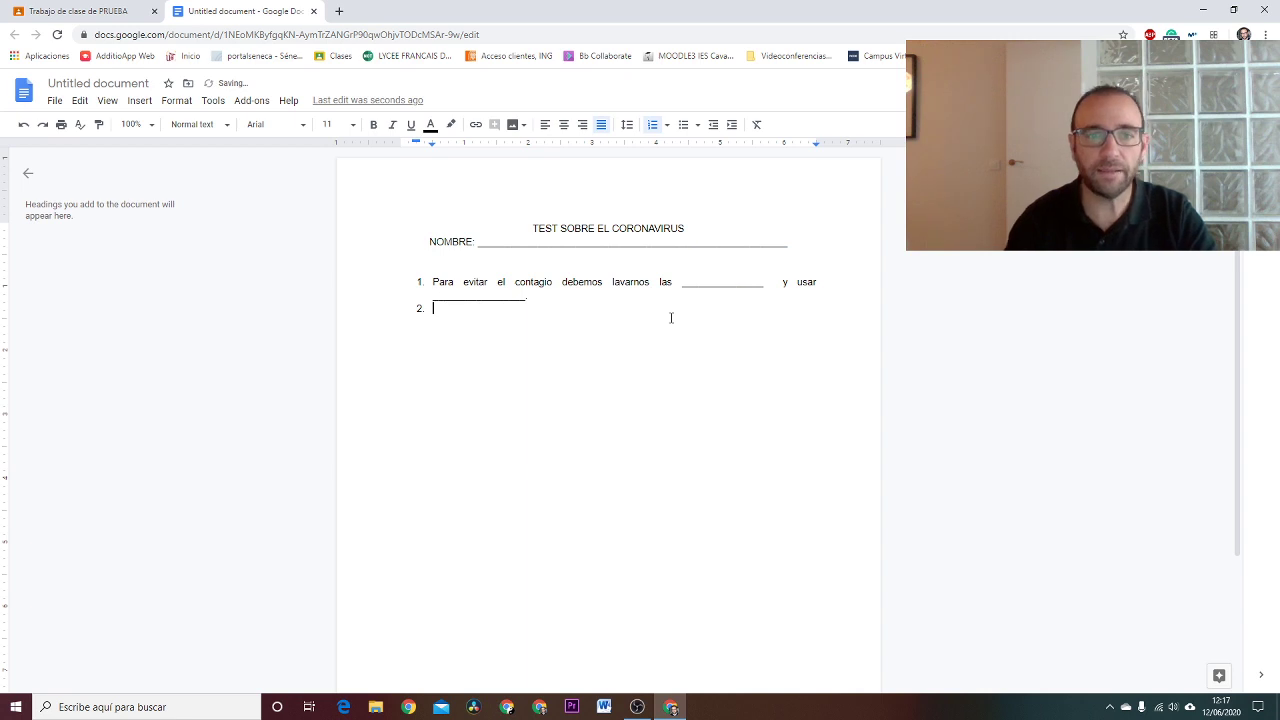
Step: Leave an empty line between question 1 and list item 2
key("Left")
key("Return")
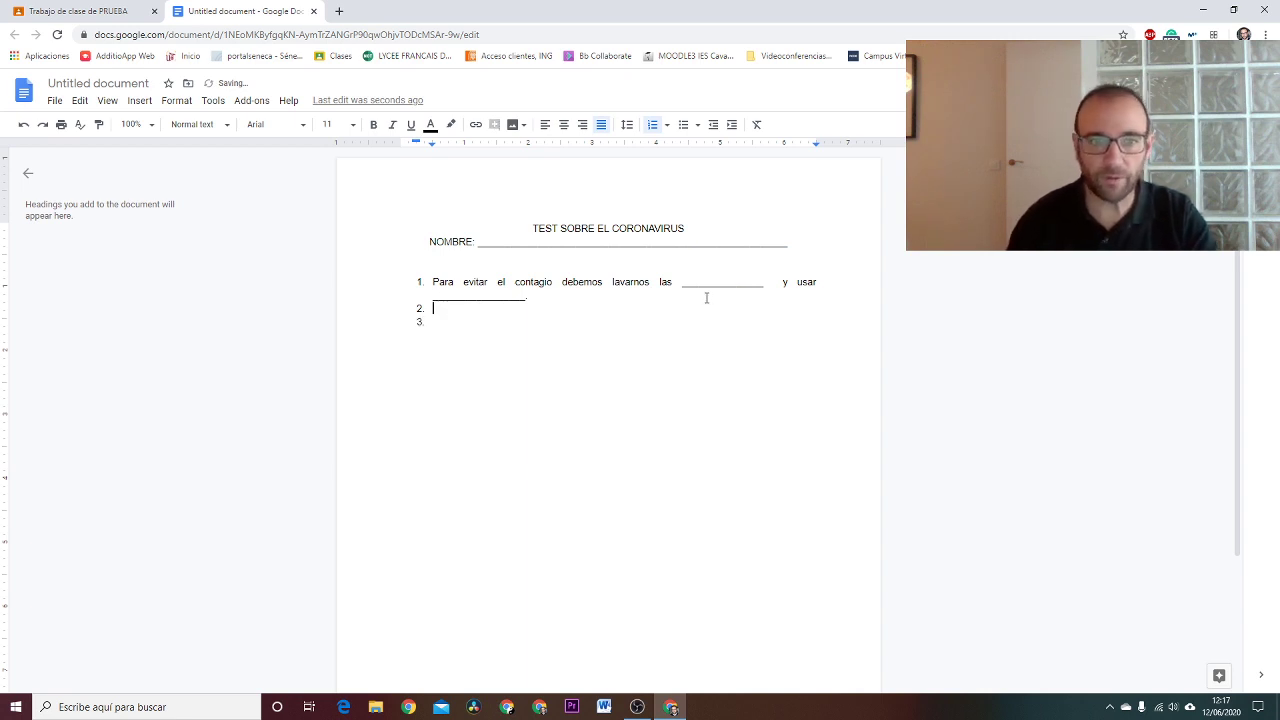
key("BackSpace")
key("Delete")
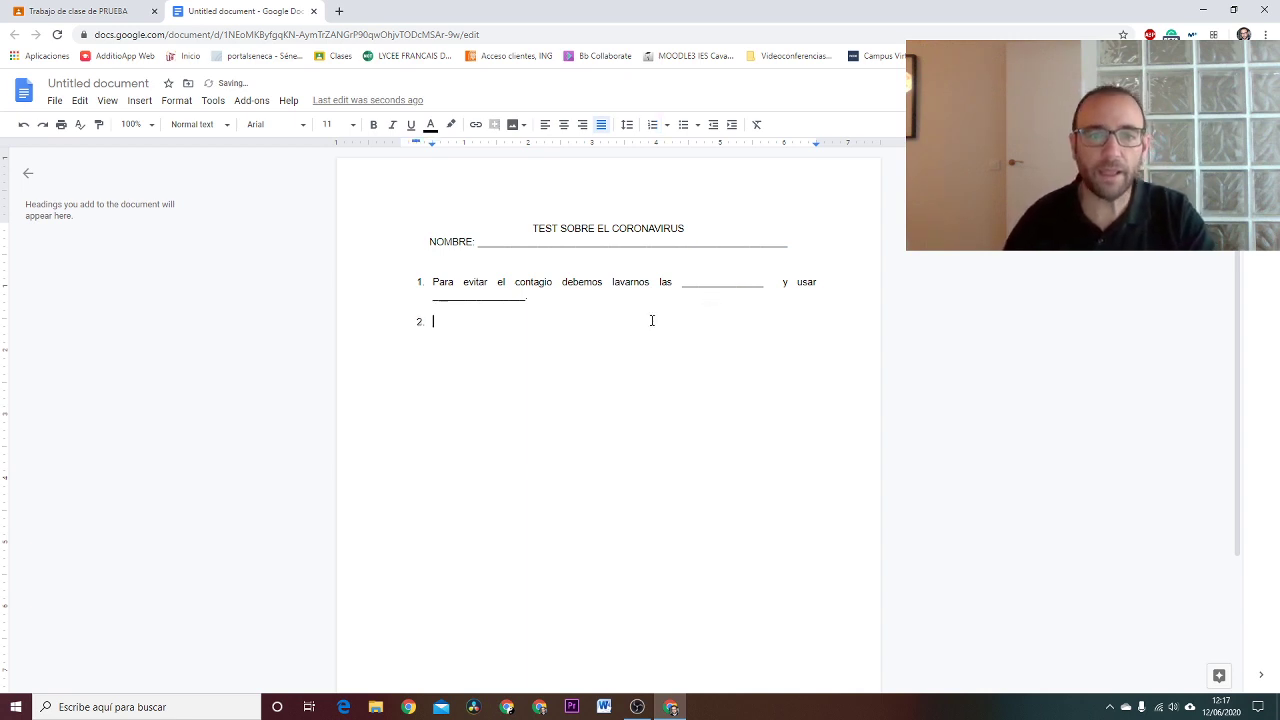
Step: Write question 2, "Si sientes síntomas como ____ o ____ debes quedarte en ____.", with underscore blanks for the answers
type("k")
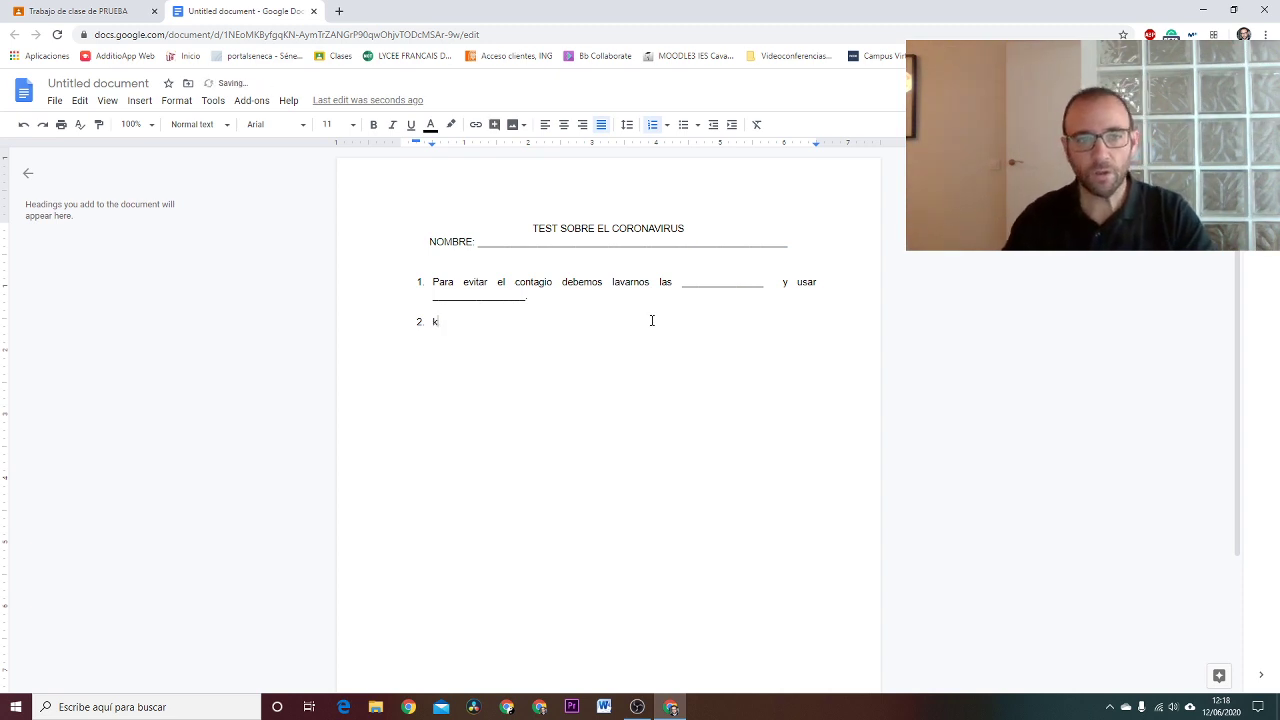
key("BackSpace")
type("Si sie")
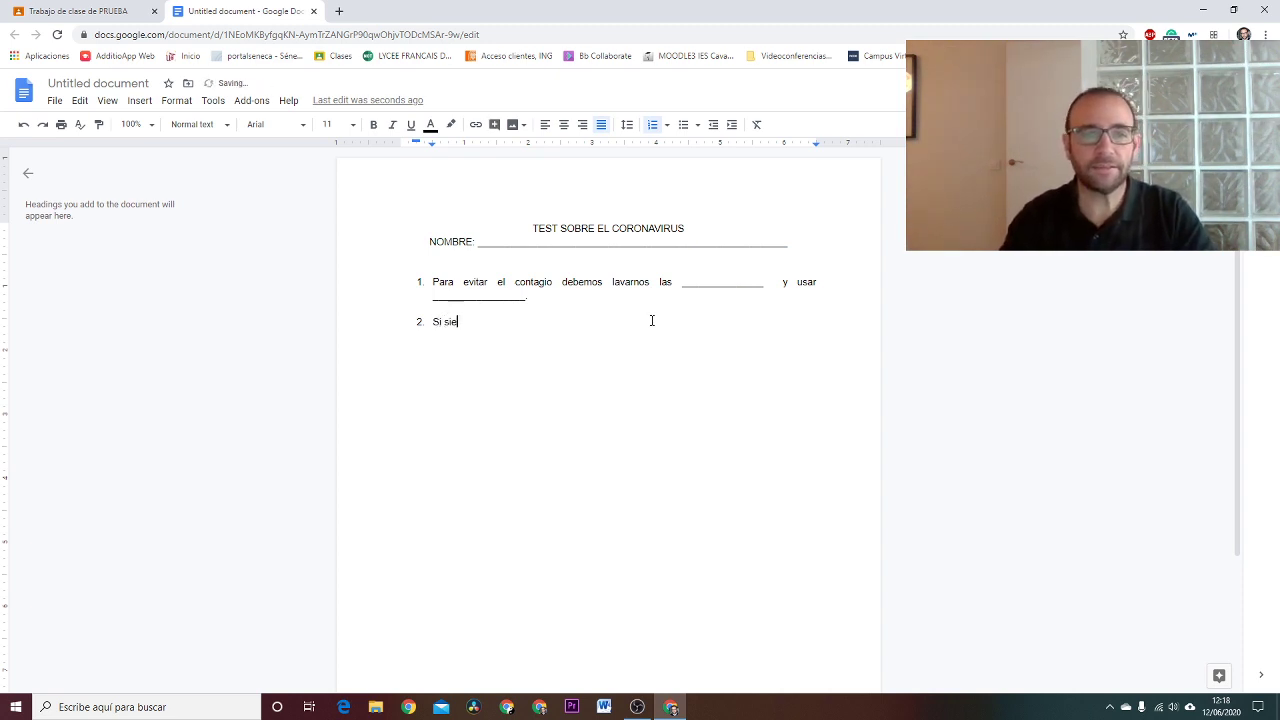
type("ntes síntomas ")
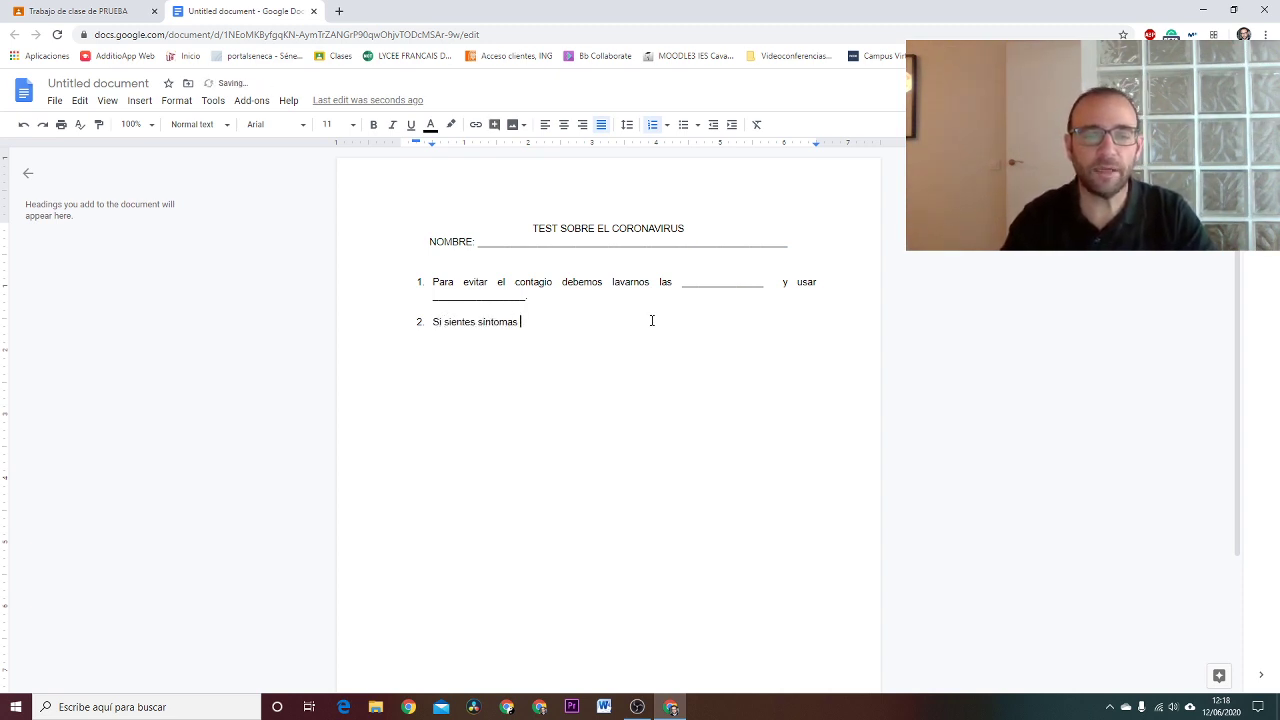
type("como ___")
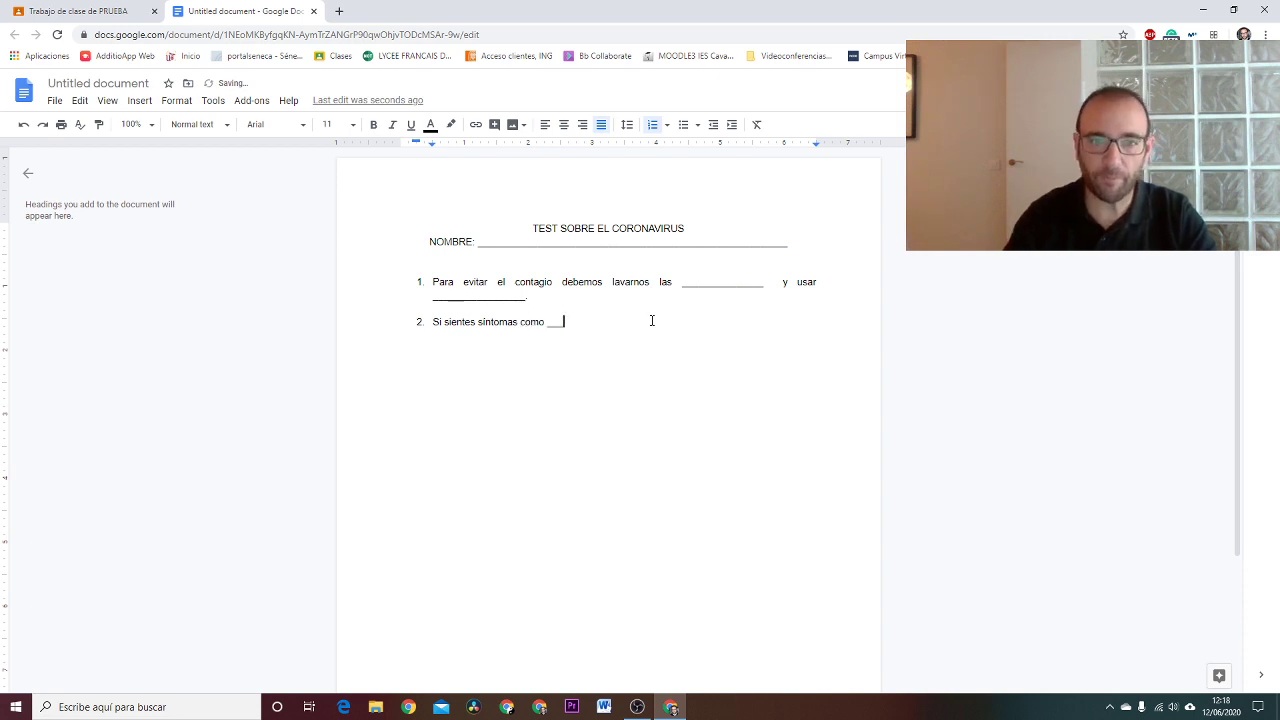
type("_____")
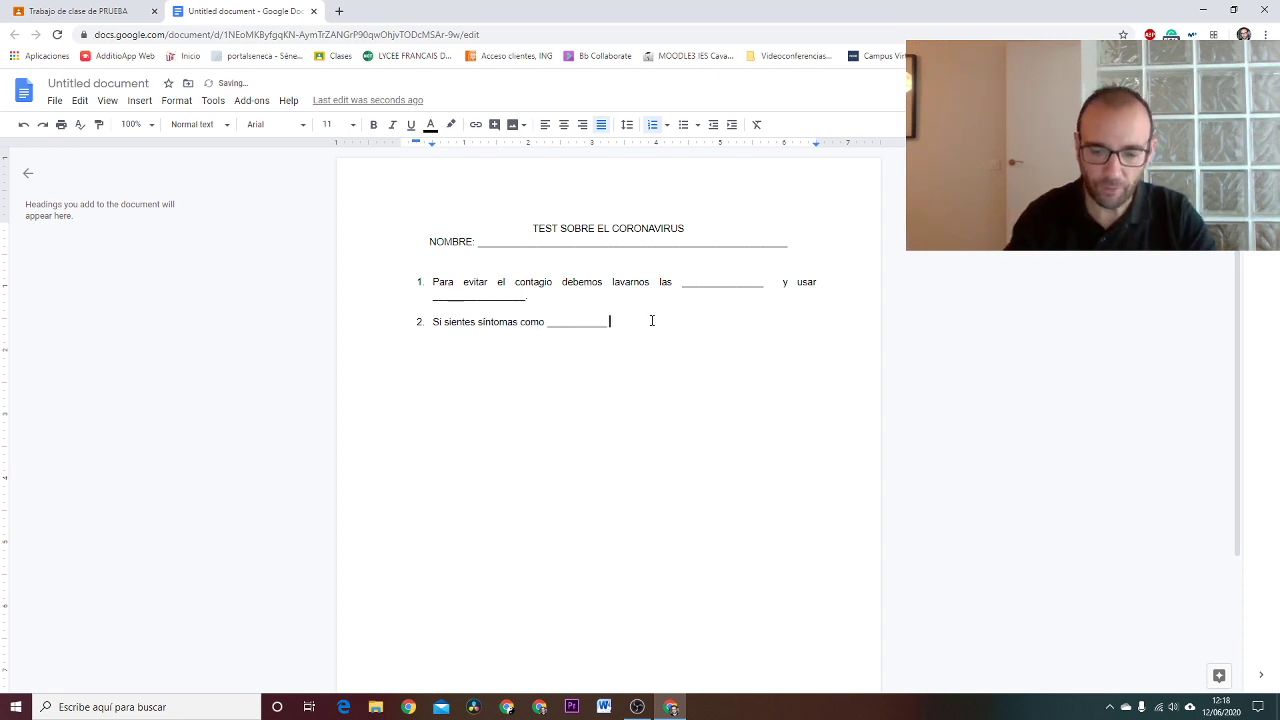
type(" o _____________")
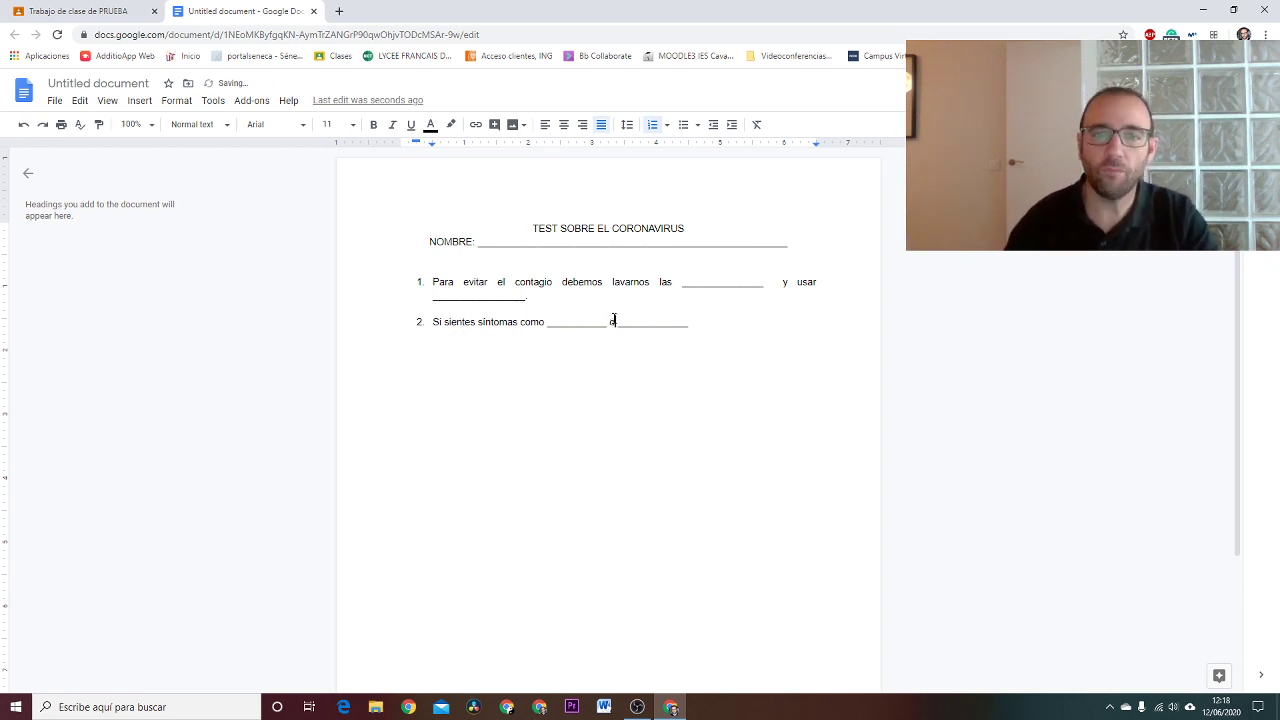
type(" debe")
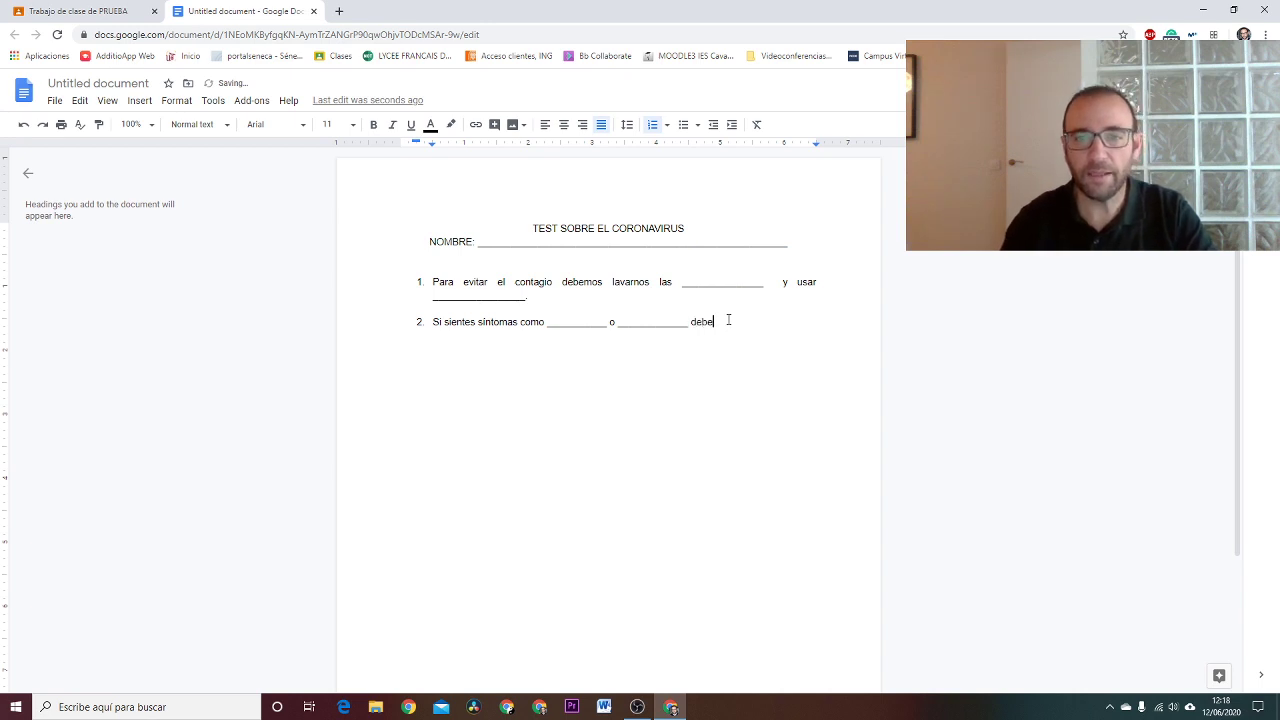
type("s ")
type("que")
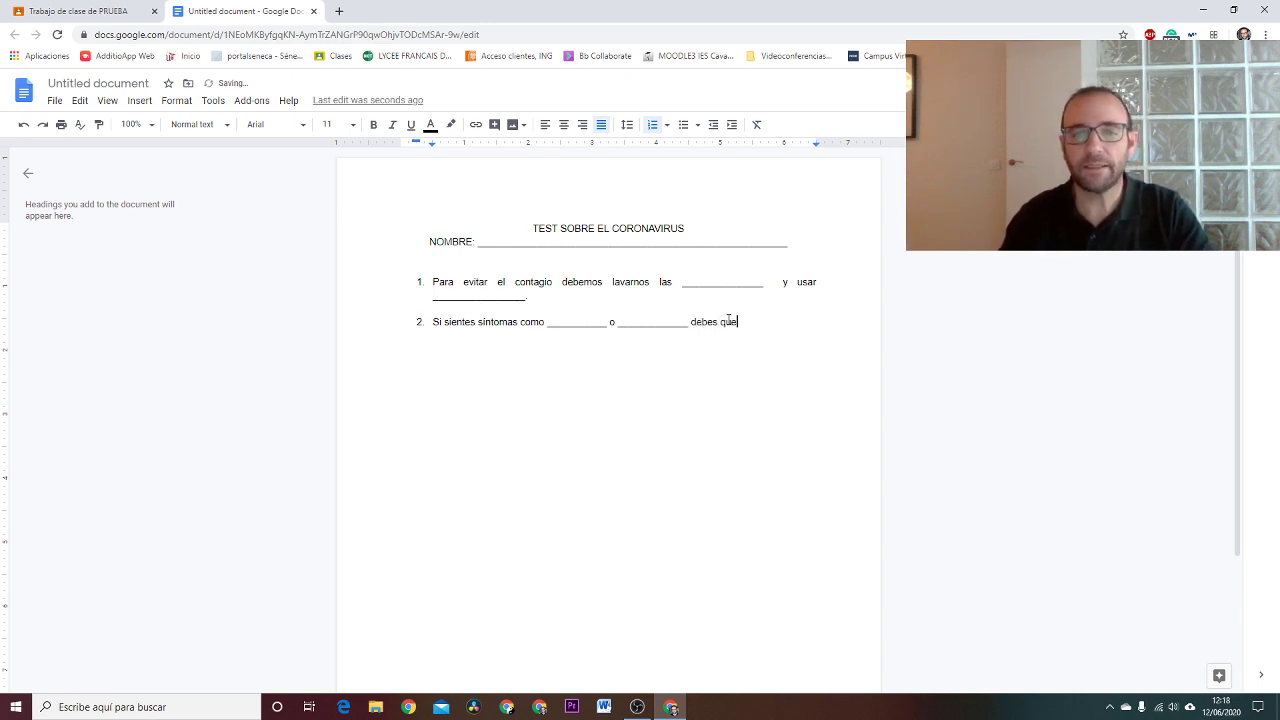
type("darte en _")
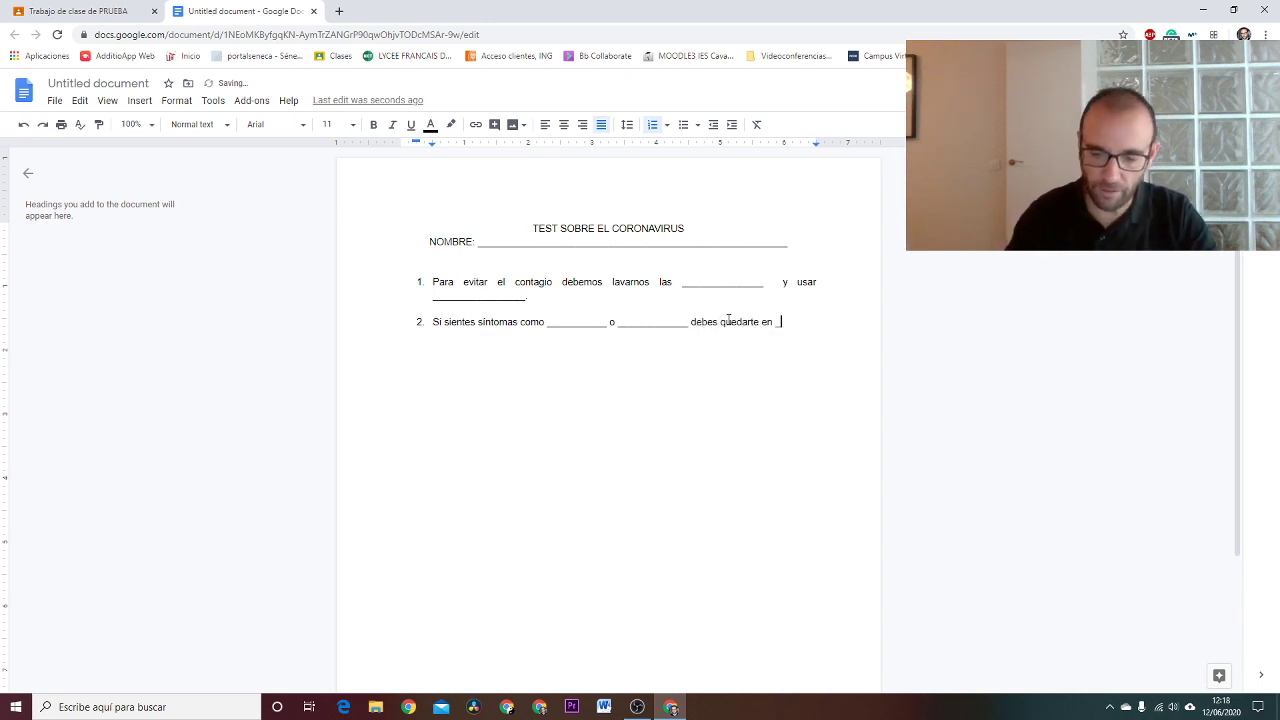
type("___________")
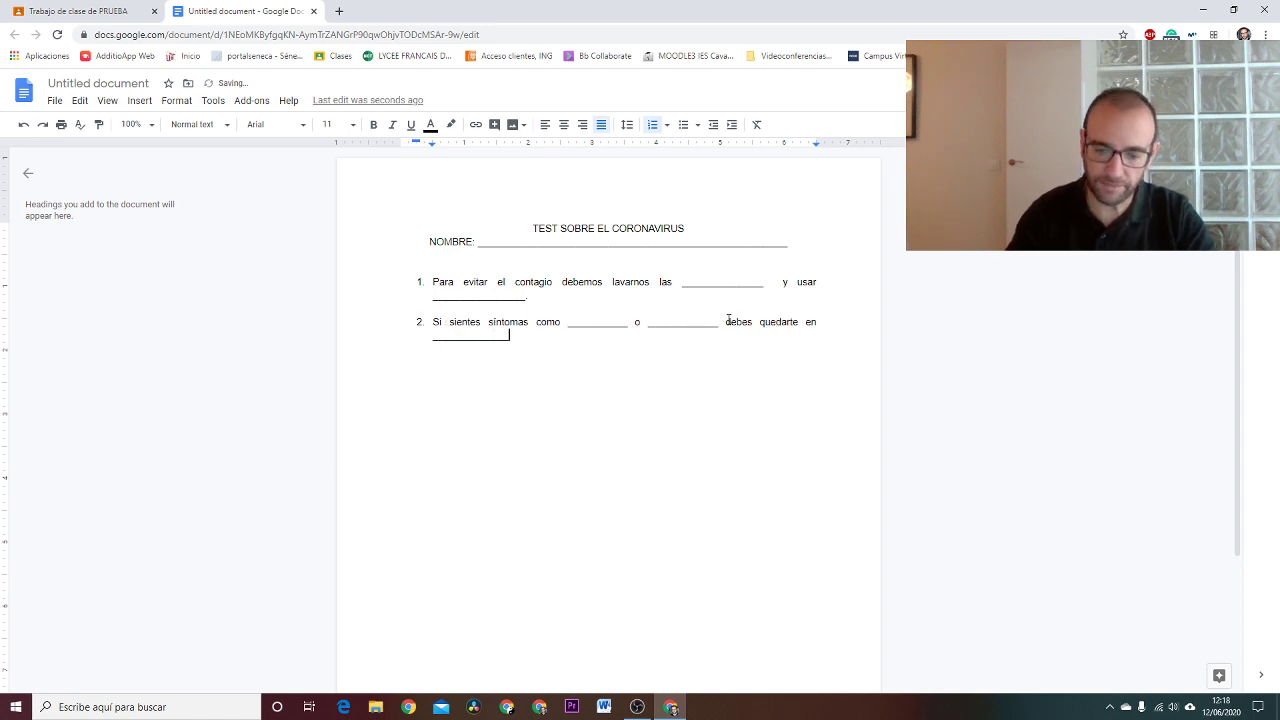
type("_.")
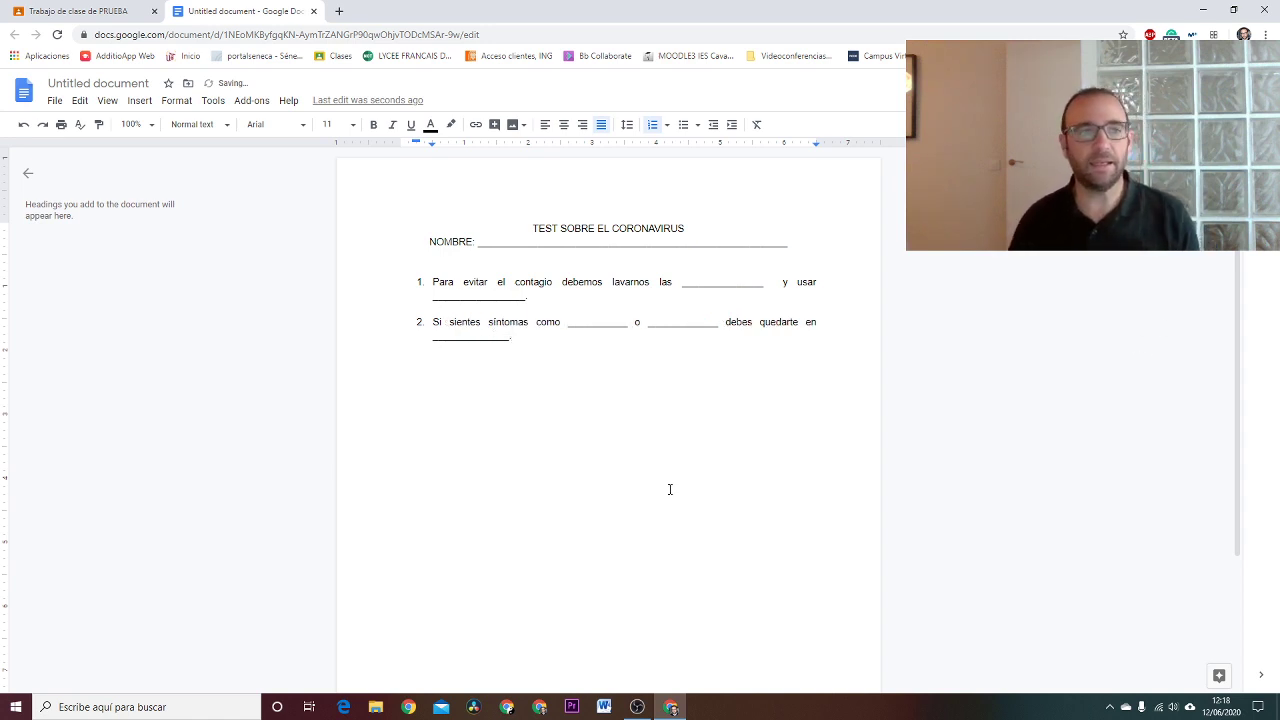
Step: Close the document, reopen it from the assignment and replace the first blank in question 1 with "mejillas"
left_click(314, 11)
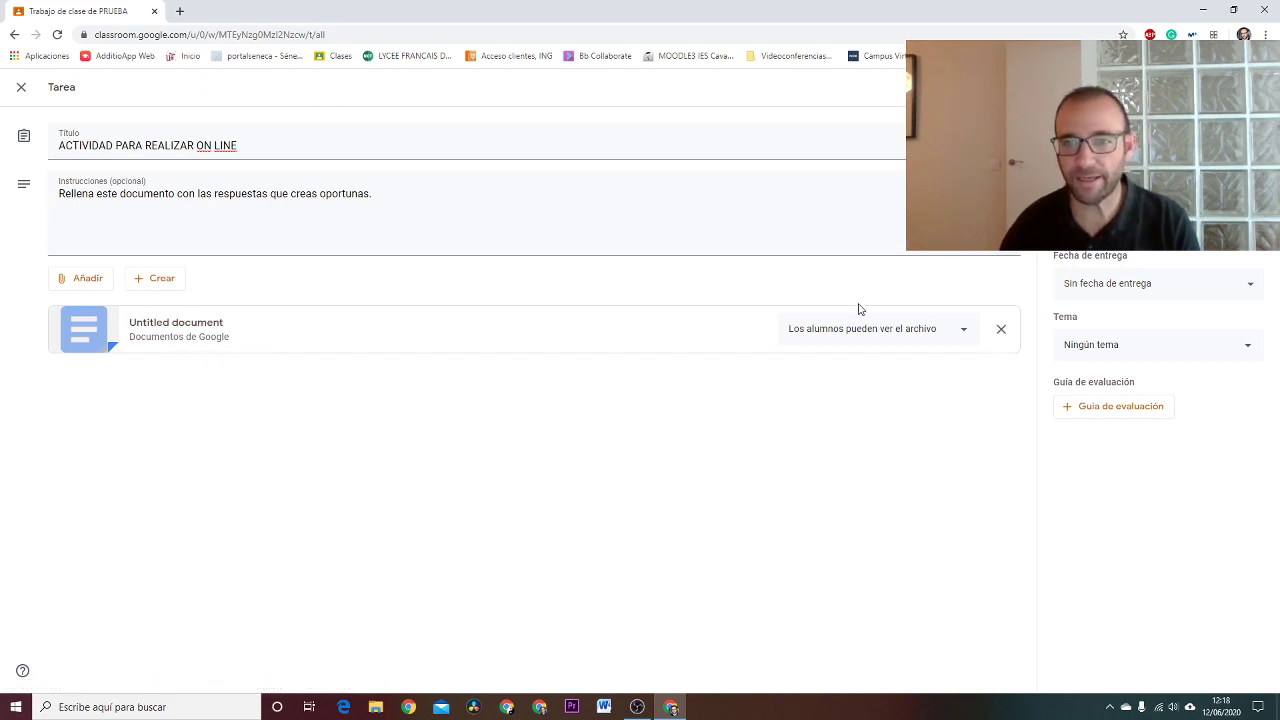
left_click(210, 325)
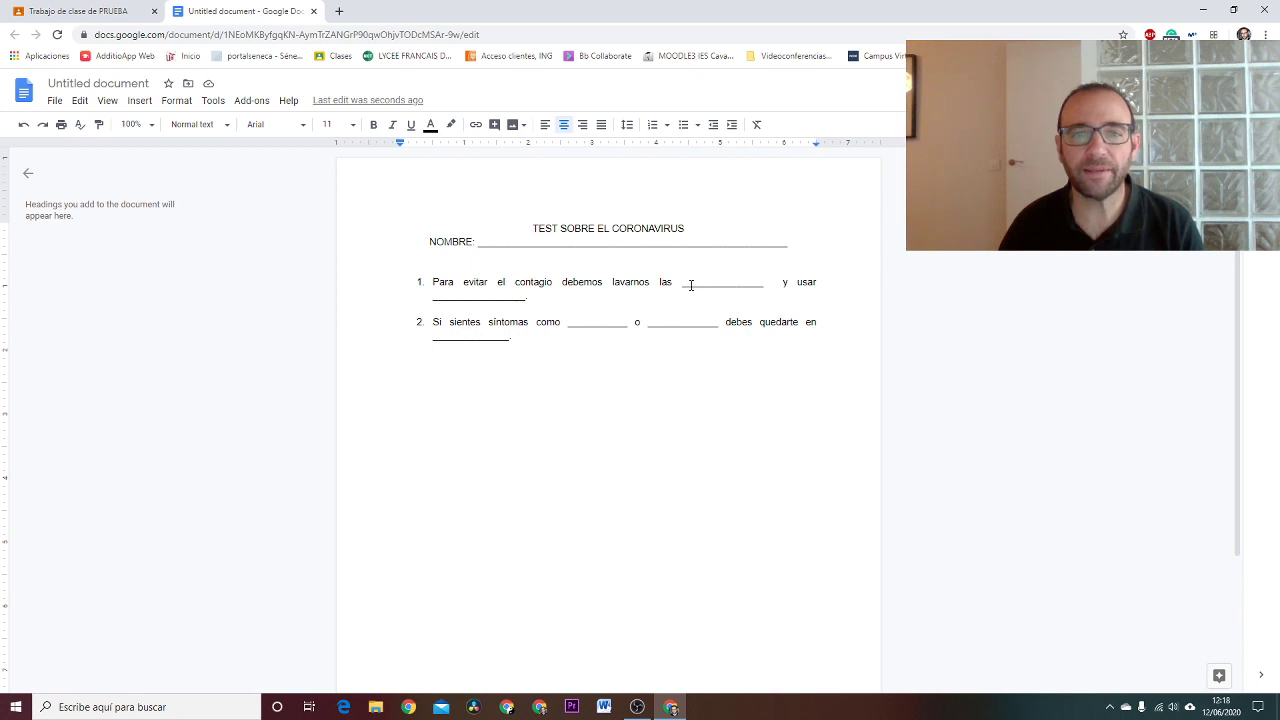
left_click_drag(683, 286, 767, 287)
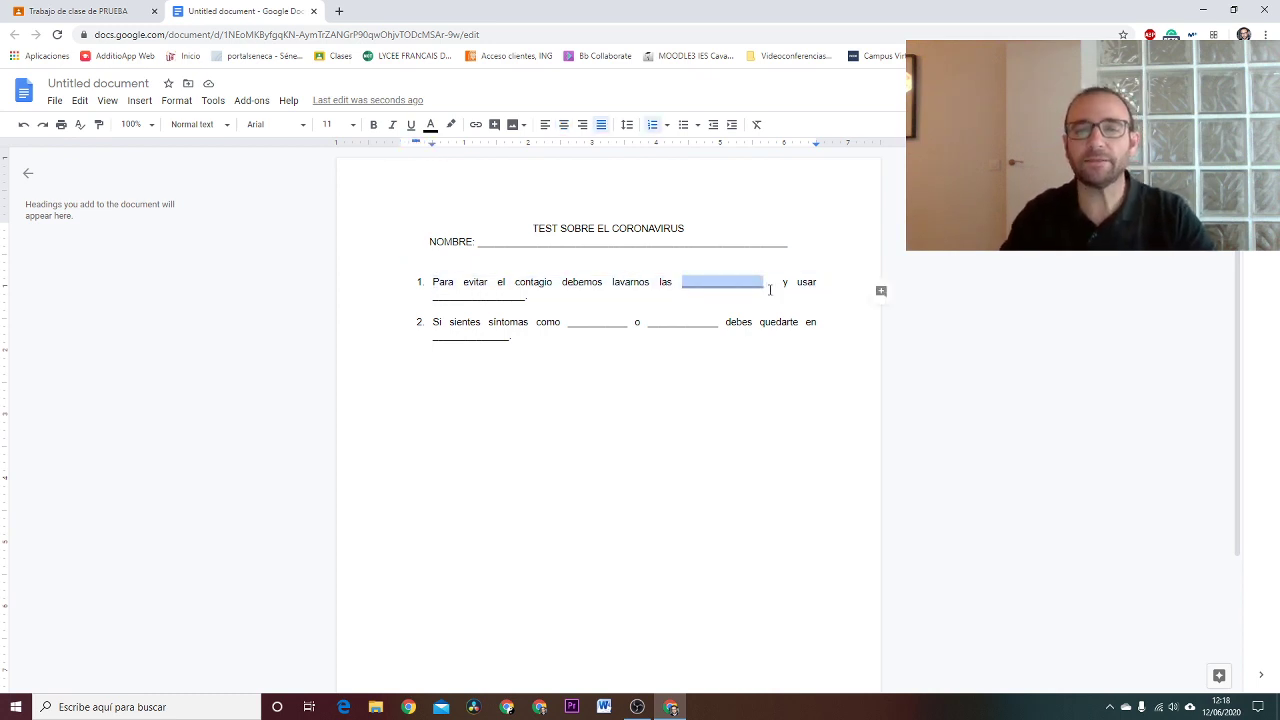
type("mejillas y usar")
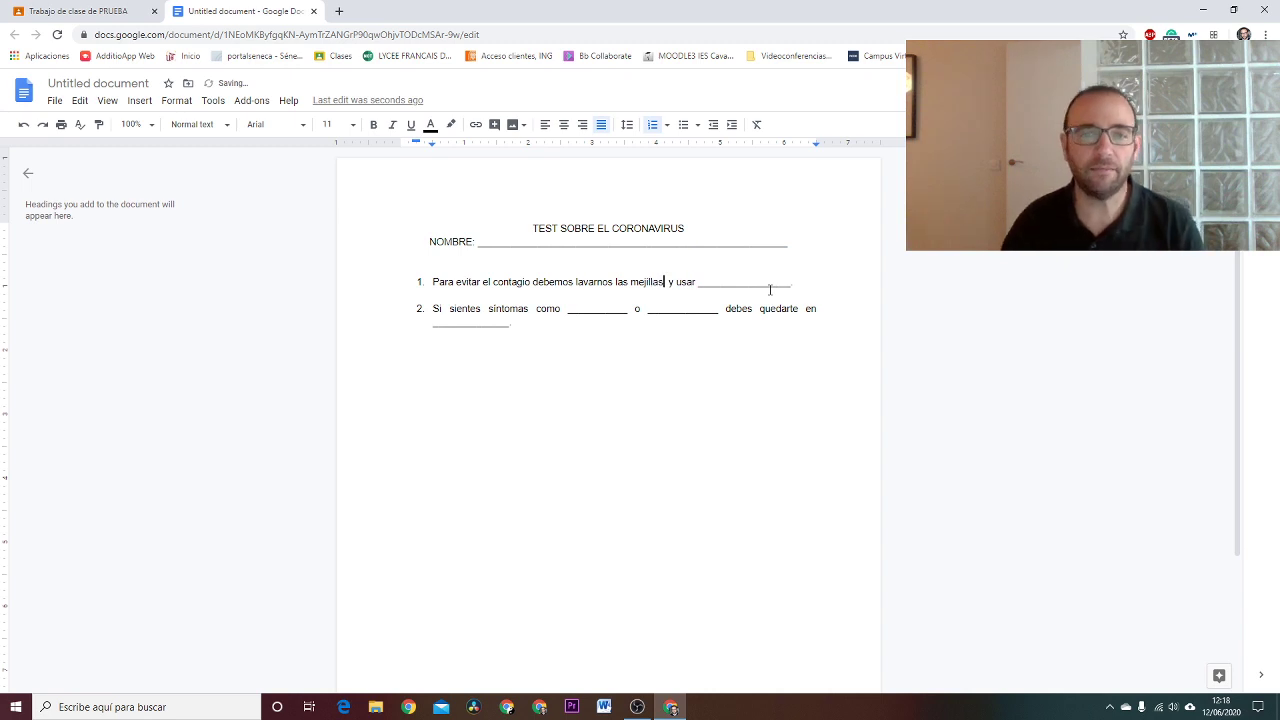
Step: Close and reopen the attached document, replace "mejillas" in question 1 with an underscore blank, and return to the assignment
left_click(313, 11)
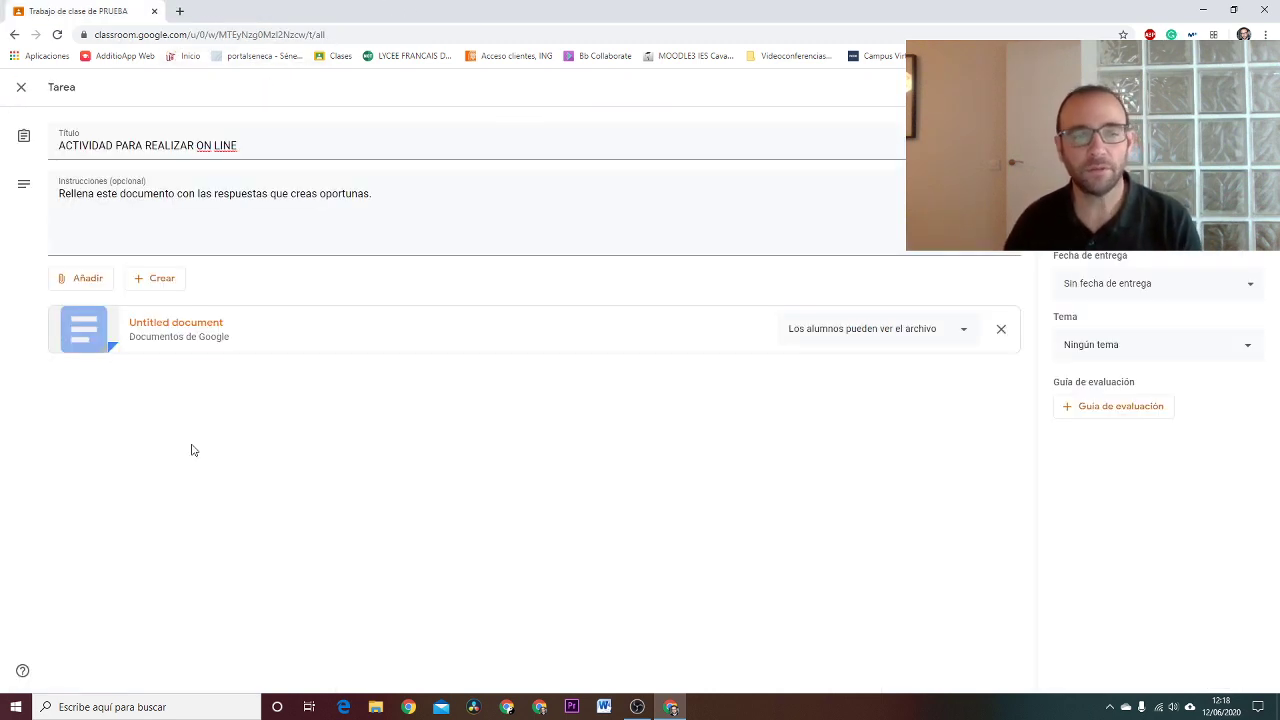
left_click(195, 337)
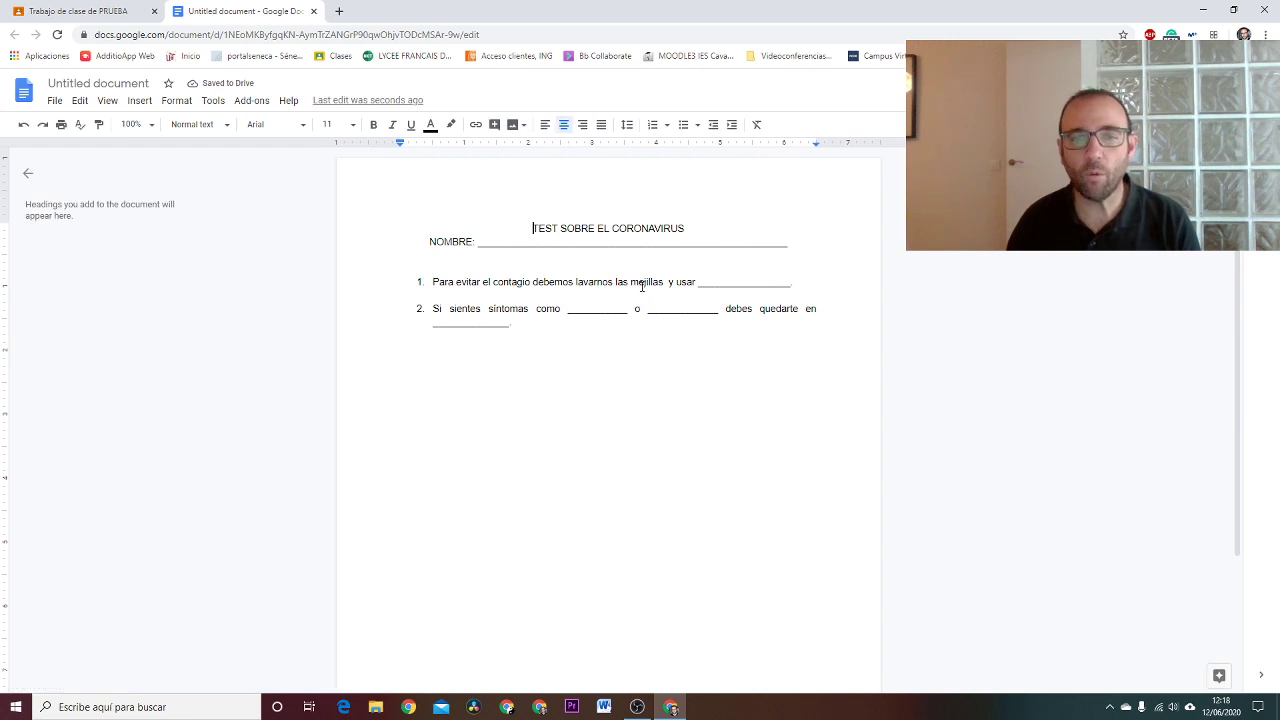
left_click_drag(631, 284, 666, 283)
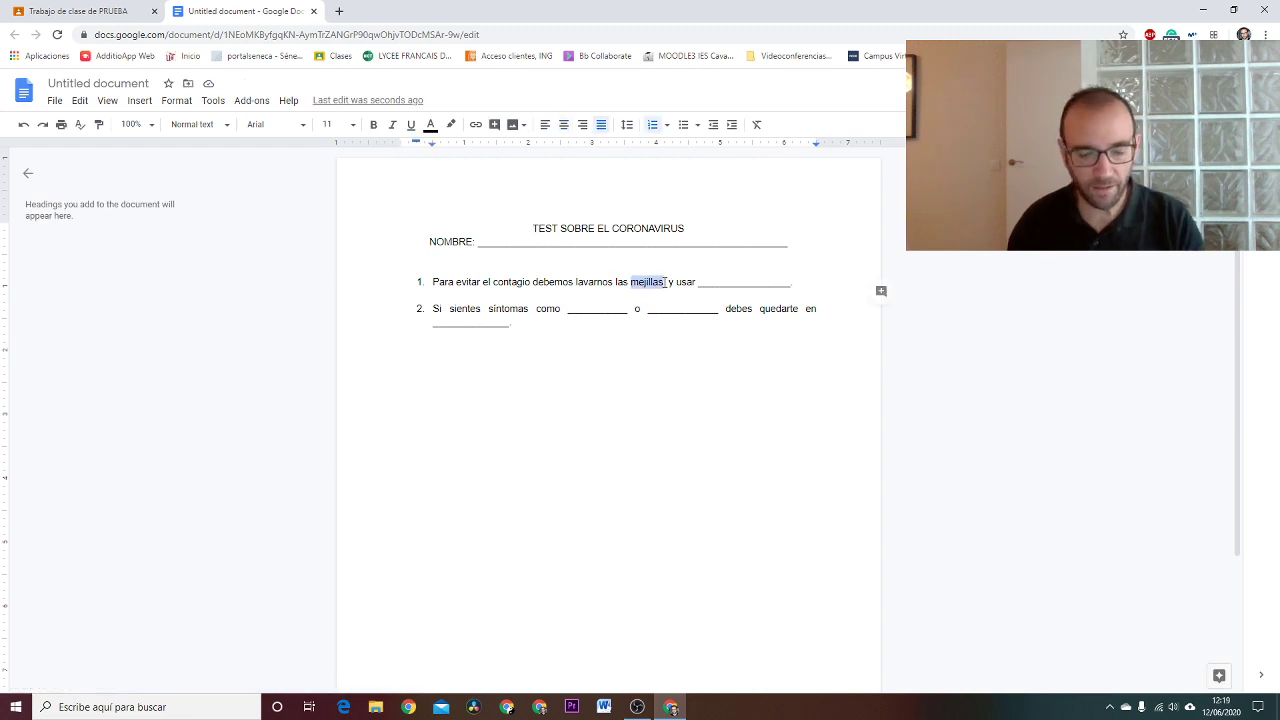
type("____________")
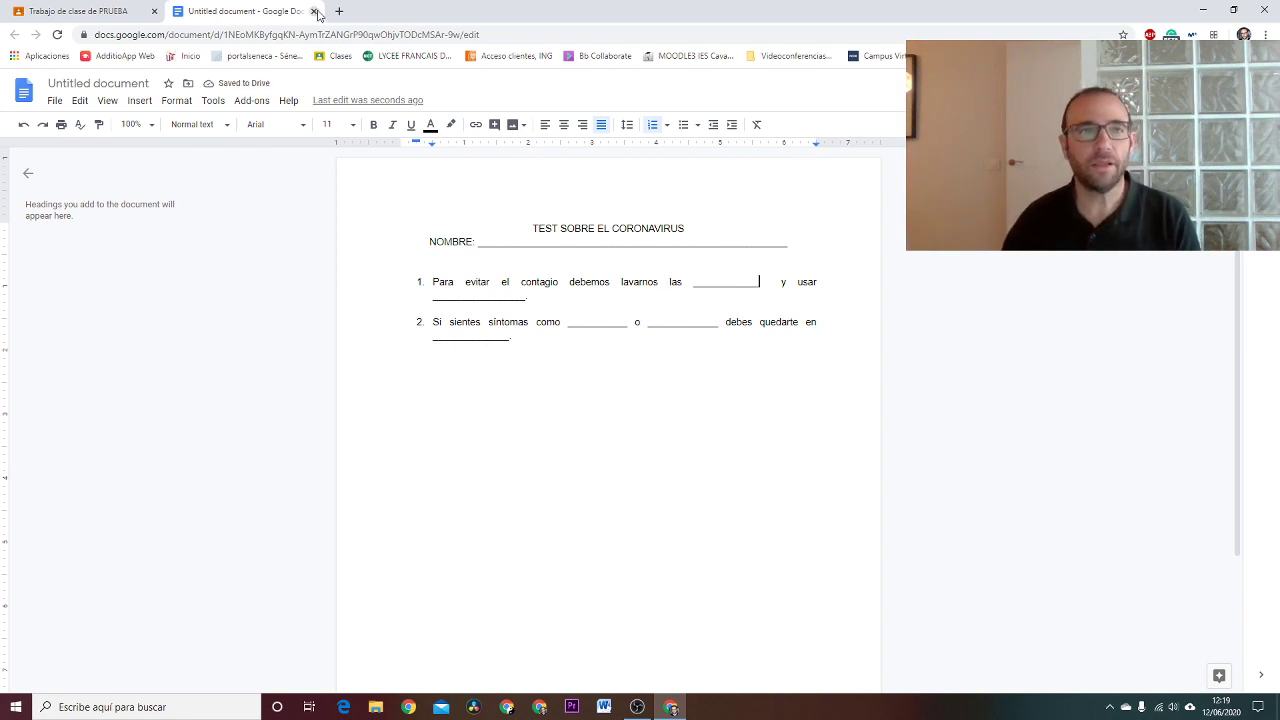
left_click(314, 11)
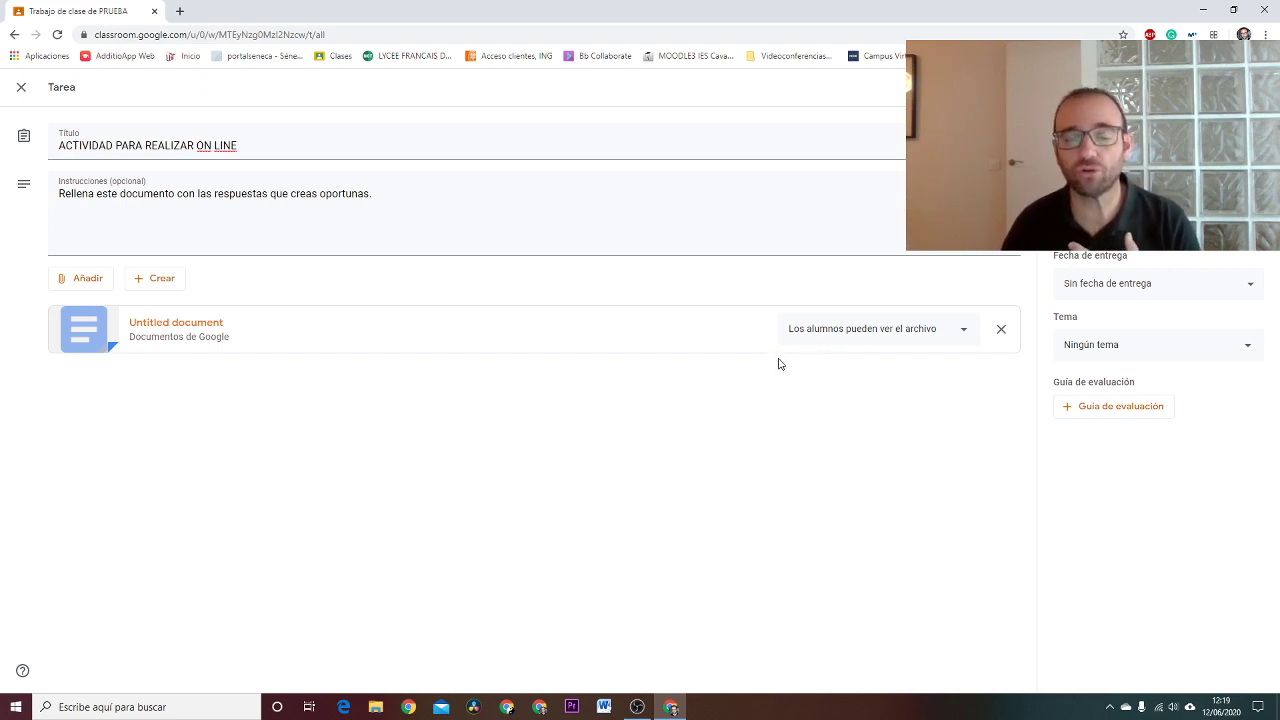
Step: Set the attached document to "Hacer una copia para cada alumno" and publish the assignment without a due date
left_click(961, 333)
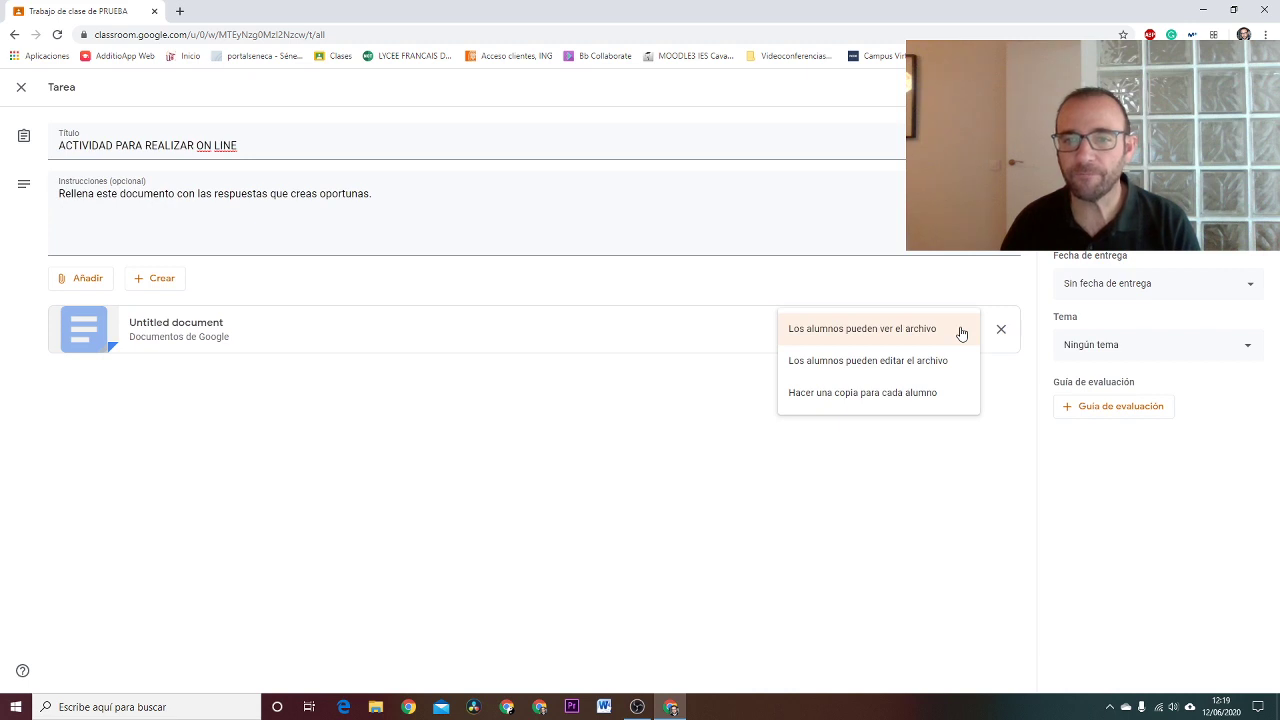
left_click(867, 404)
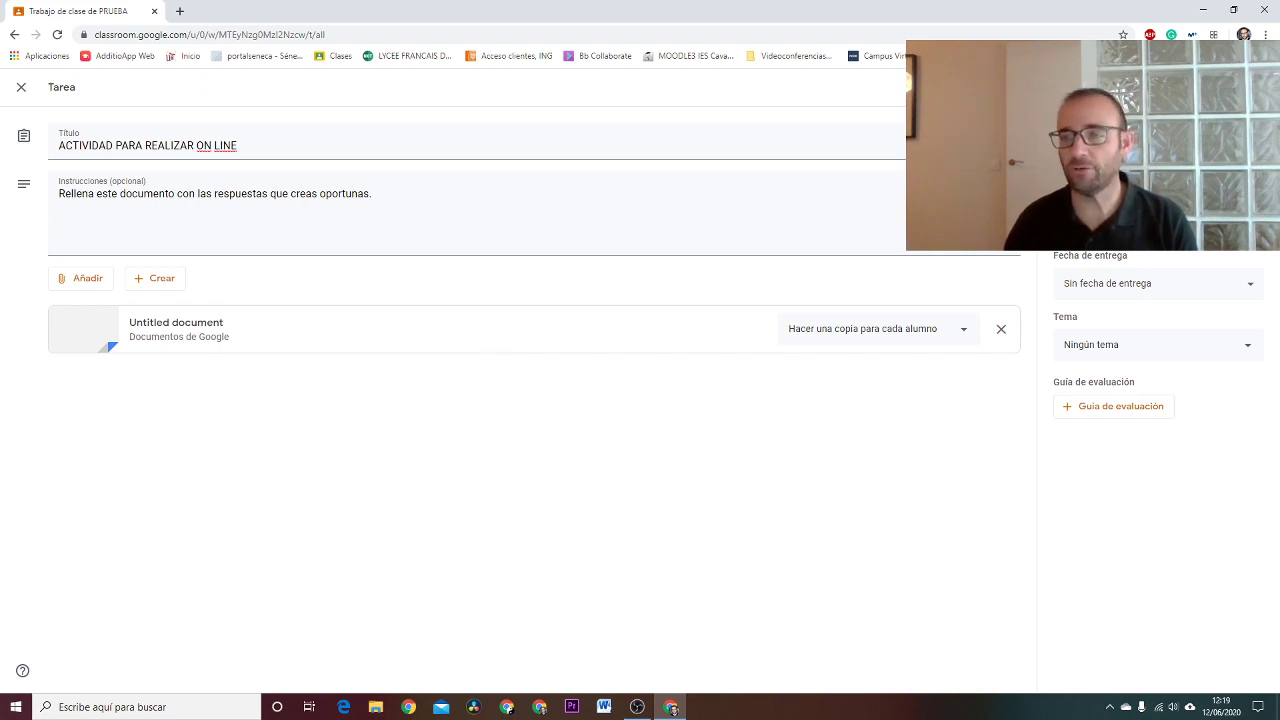
left_click(1120, 290)
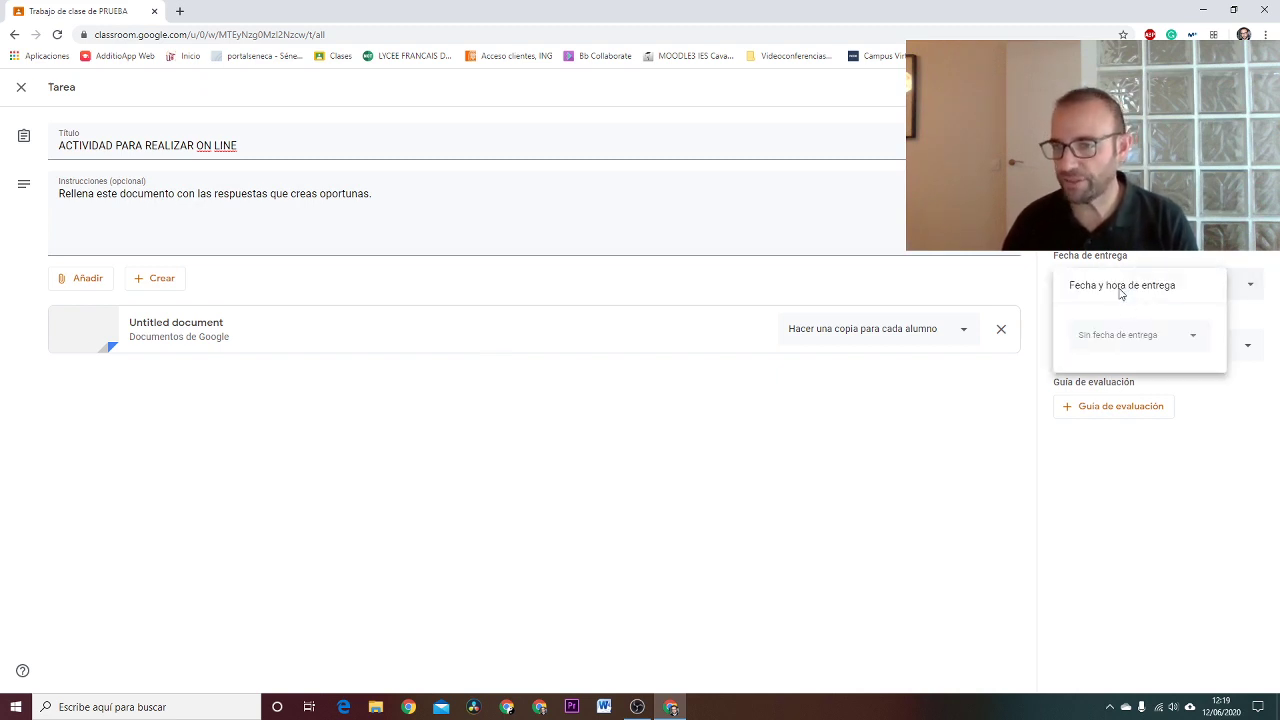
left_click(1202, 253)
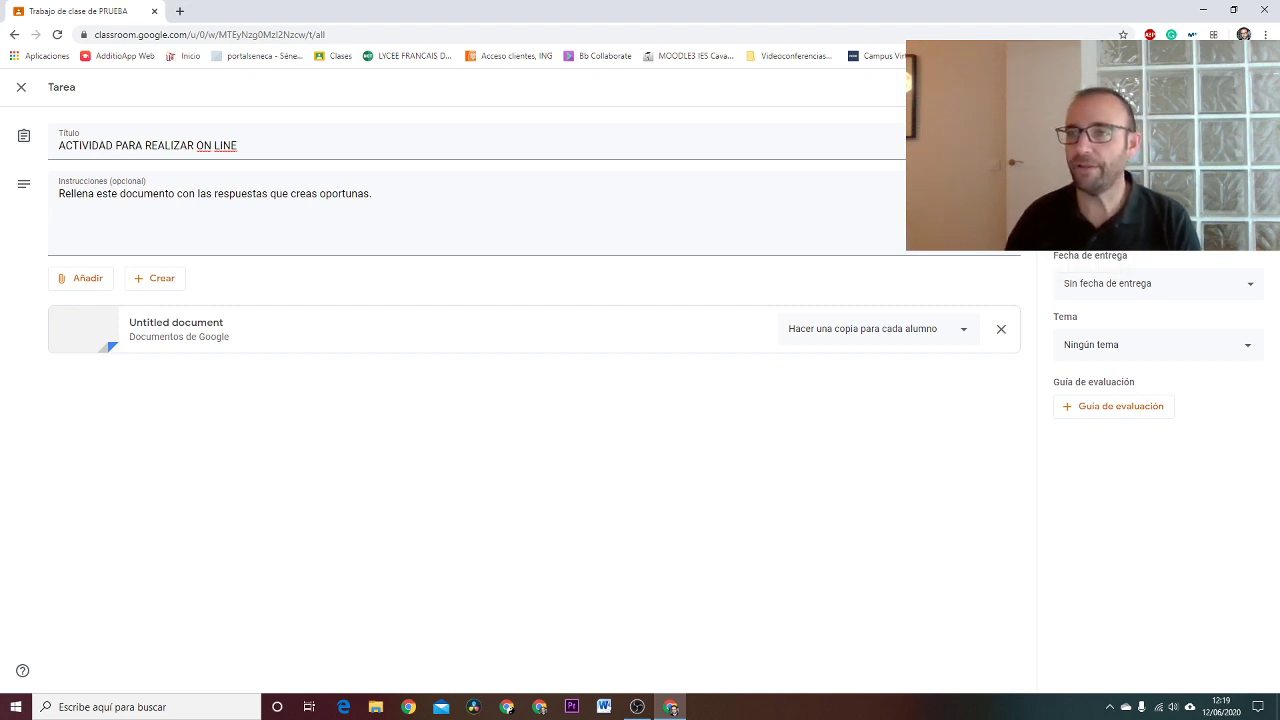
left_click(1200, 87)
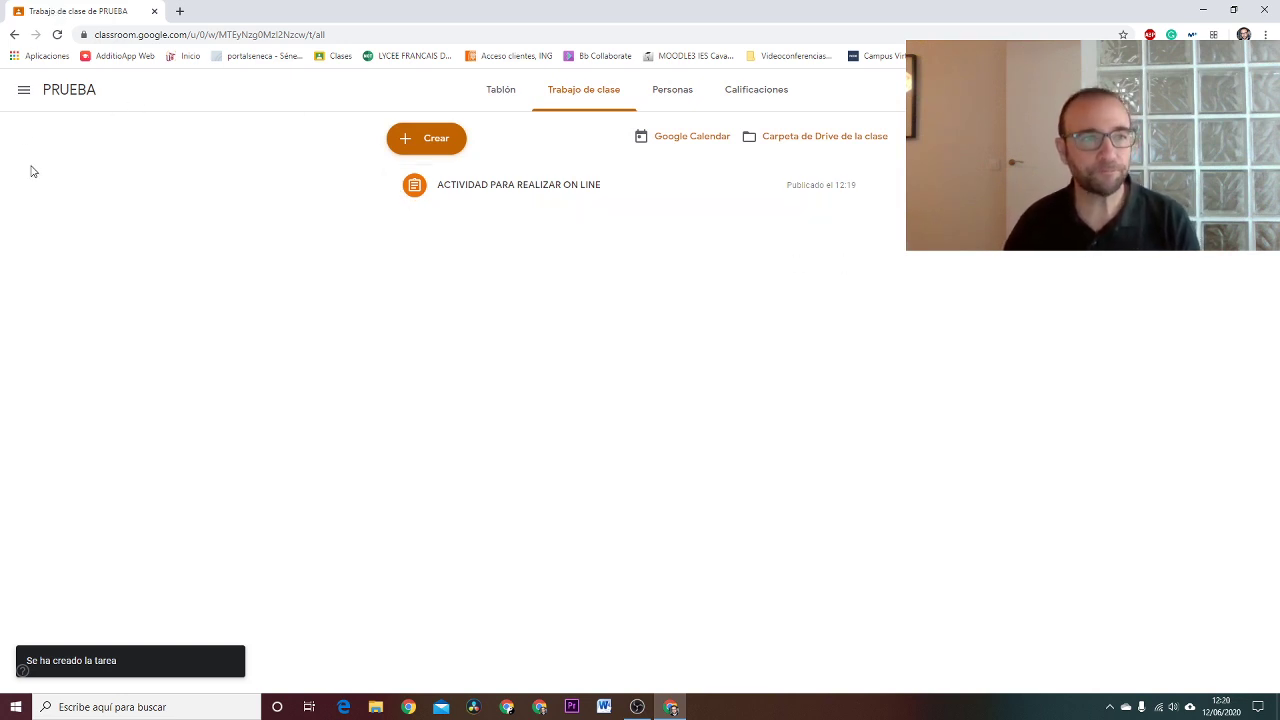
Step: Go to the PRUEBA class stream and copy the class code
left_click(14, 34)
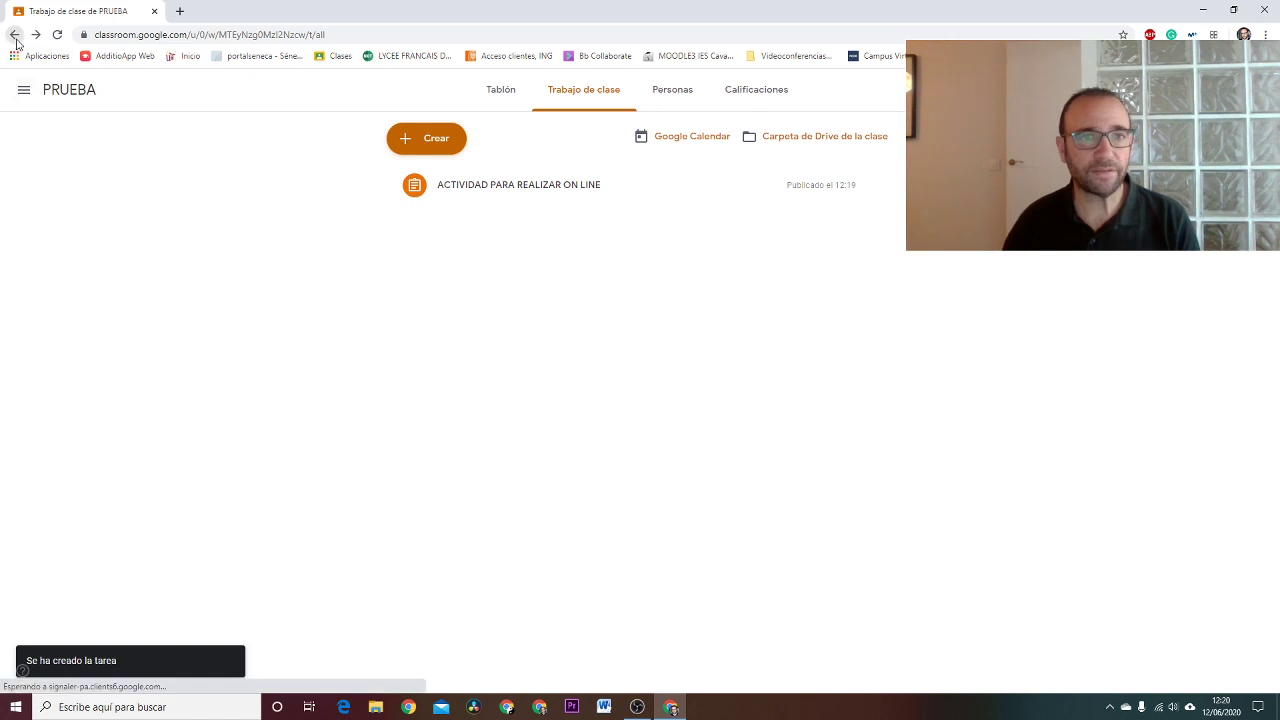
left_click(505, 98)
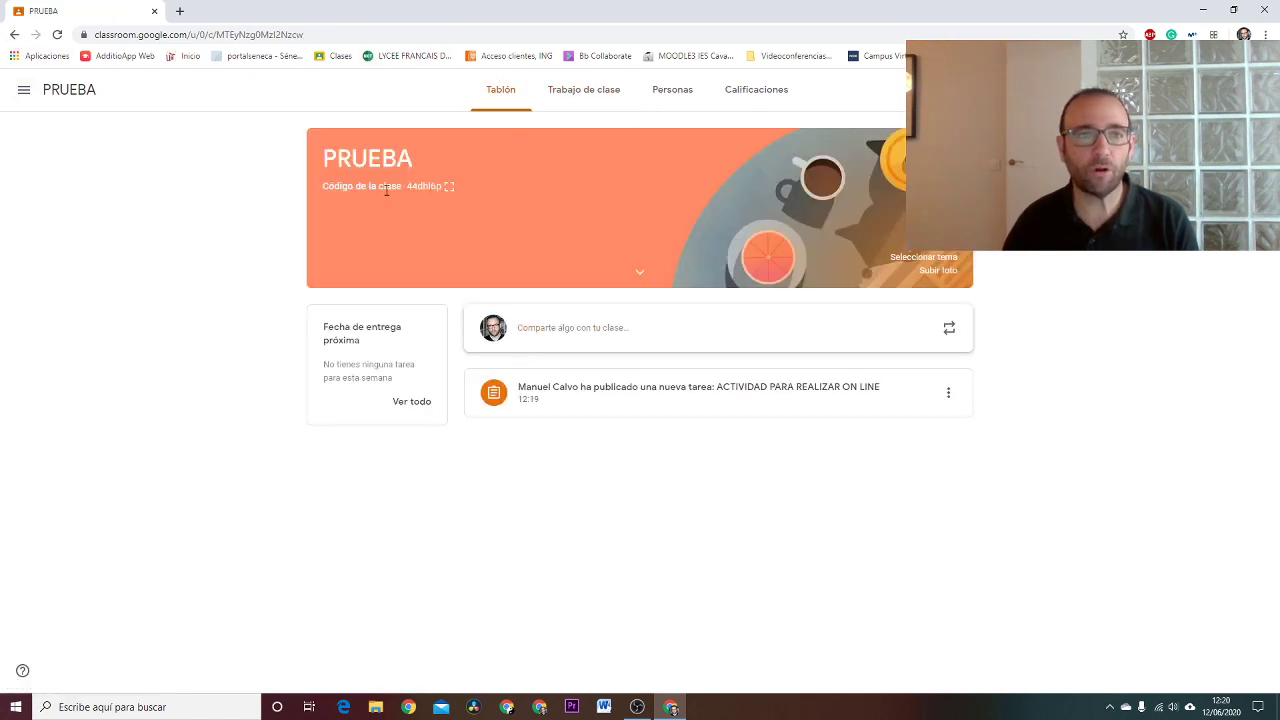
left_click_drag(409, 186, 443, 187)
key("ctrl+c")
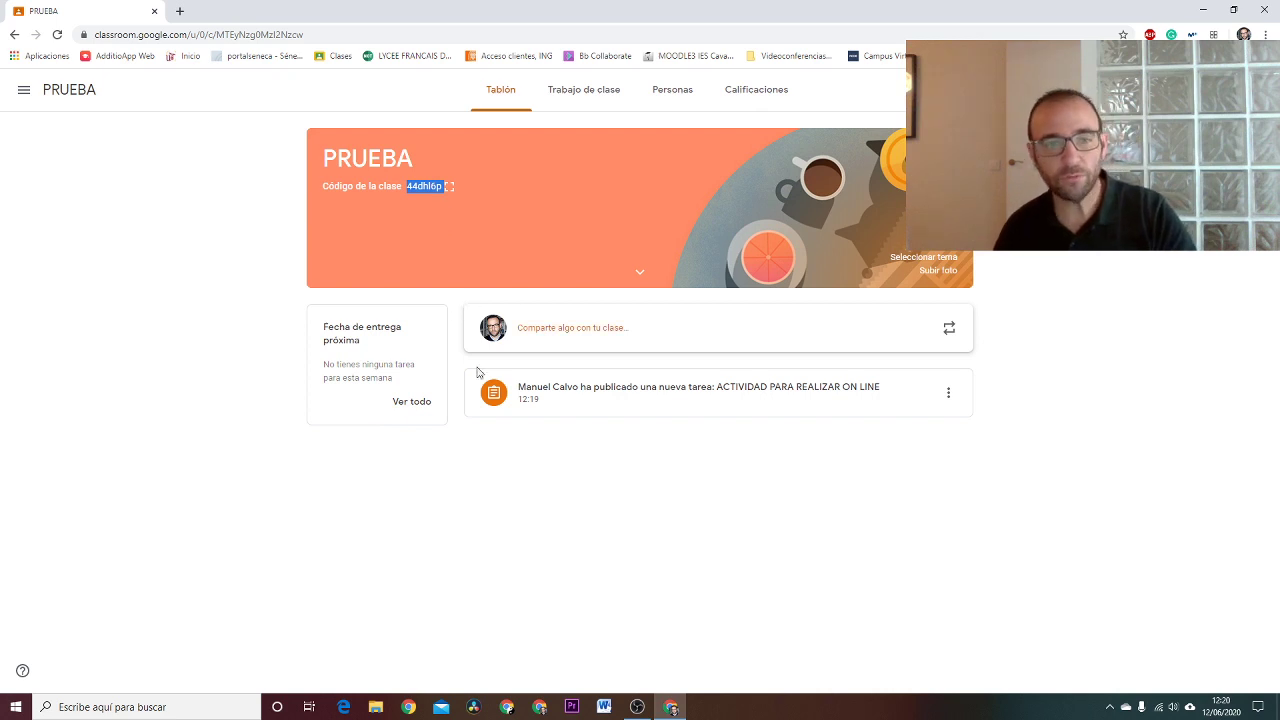
Step: Switch to the student's Chrome window, open Google Classroom and join the class with the copied class code
left_click(539, 707)
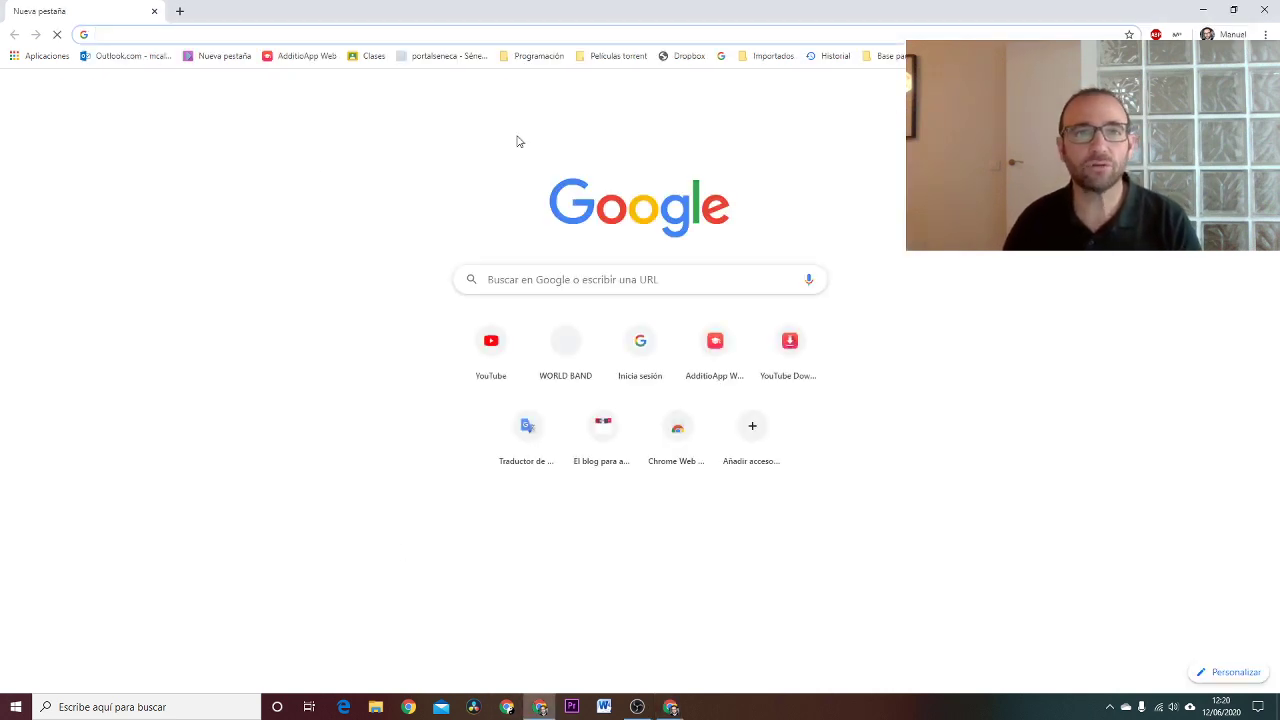
left_click(362, 56)
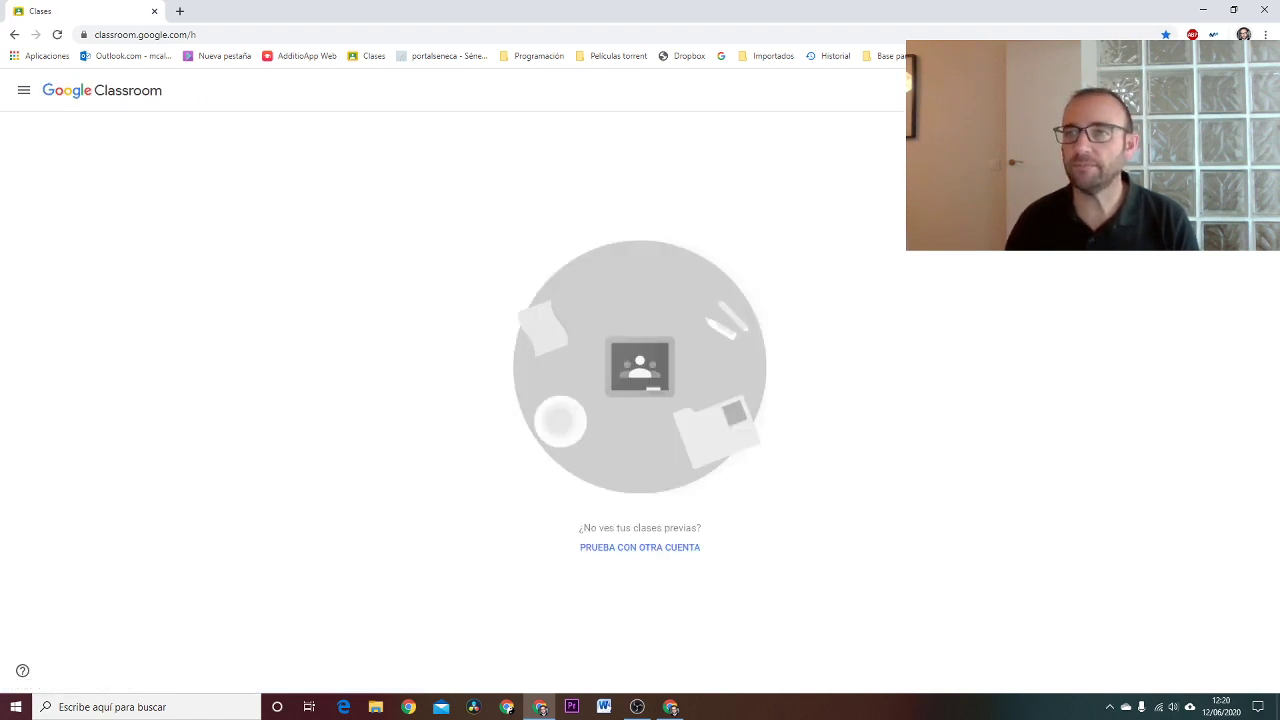
left_click(1140, 125)
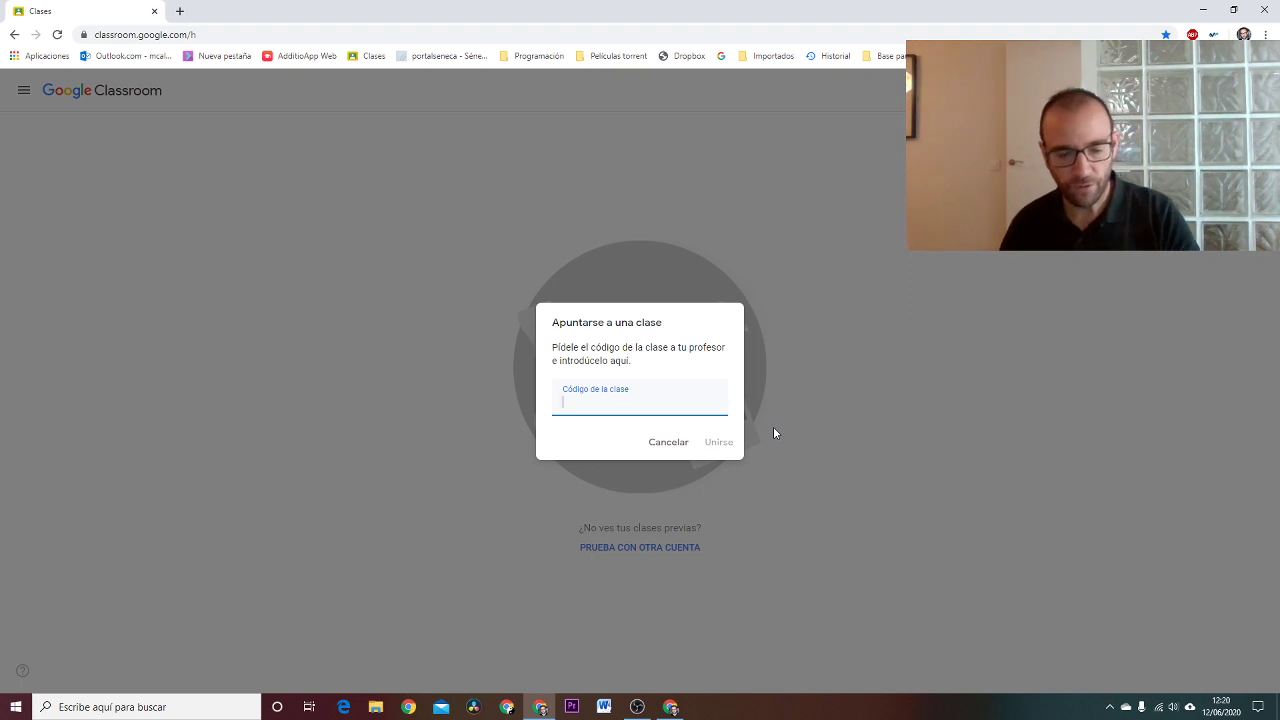
key("ctrl+v")
key("Return")
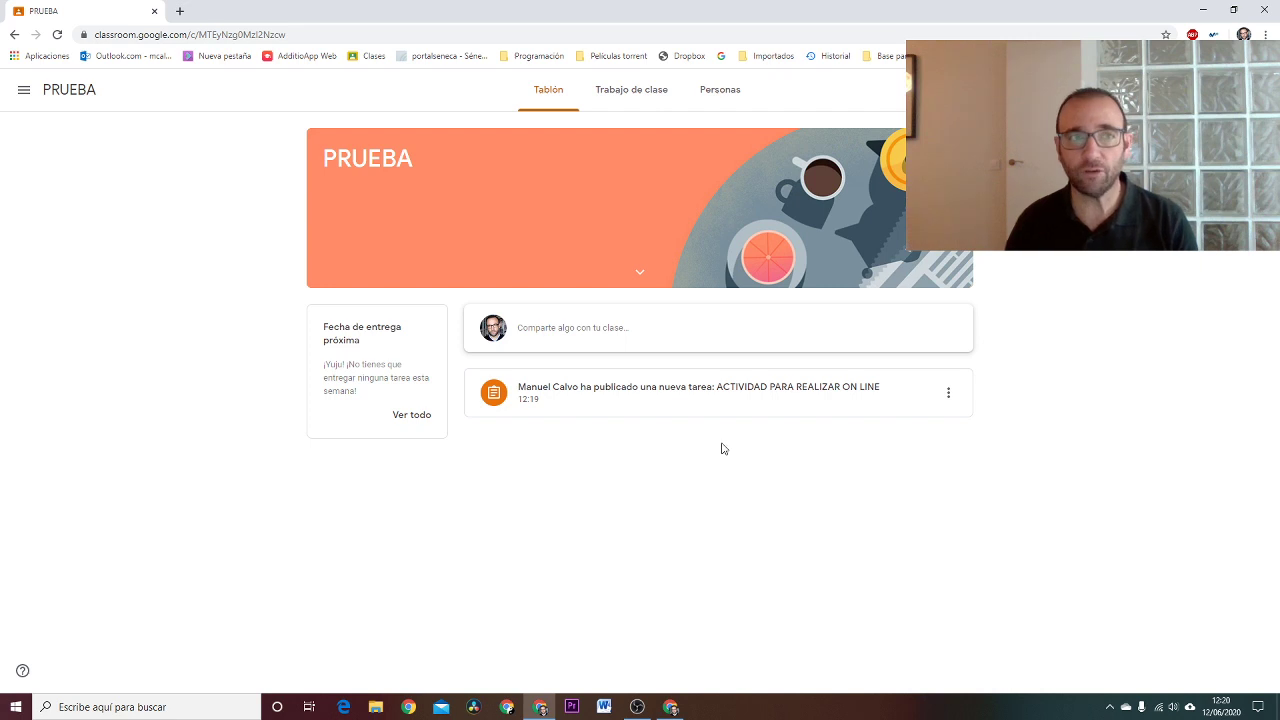
Step: Open the assignment "ACTIVIDAD PARA REALIZAR ON LINE" and the student's own copy of the test document
left_click(578, 397)
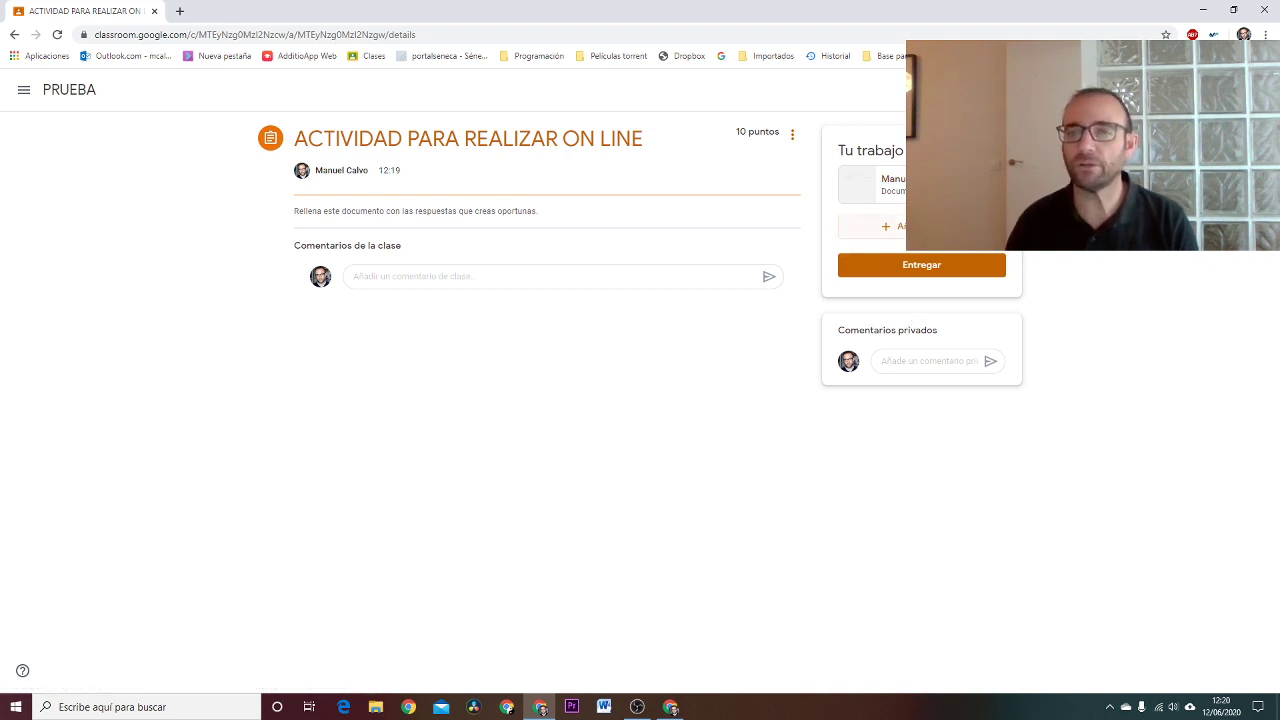
left_click(870, 183)
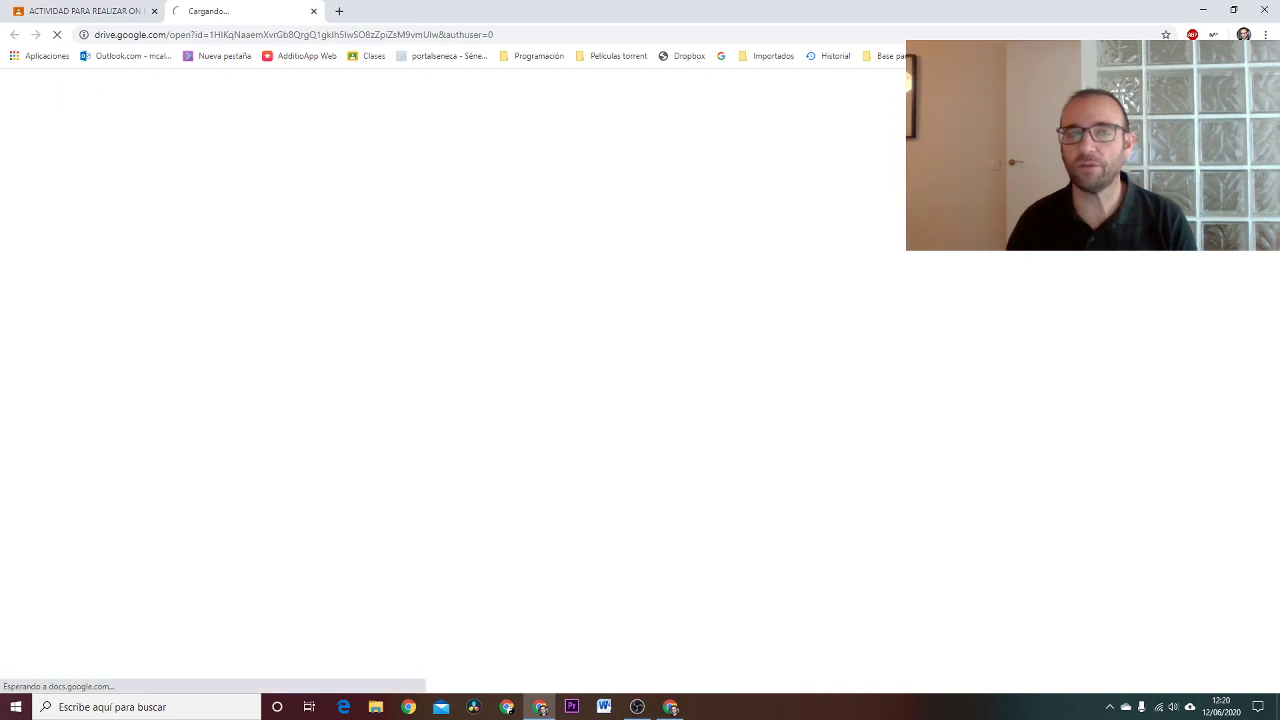
left_click(557, 199)
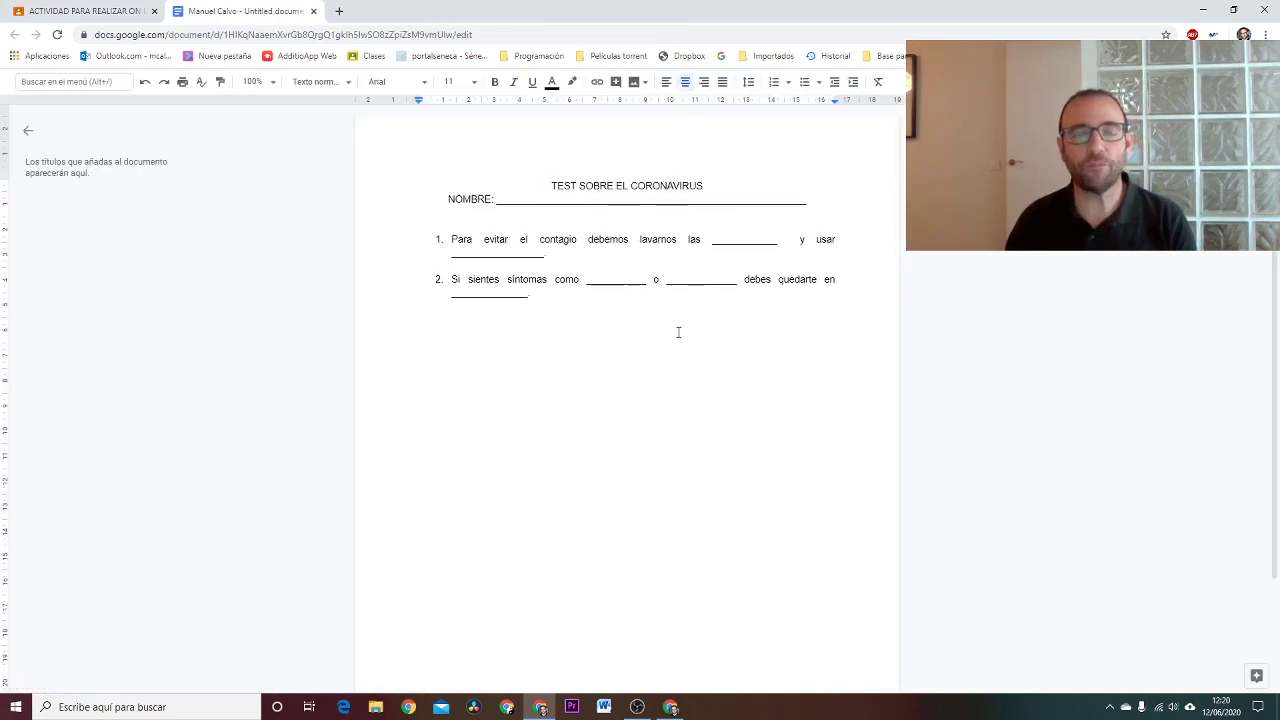
left_click_drag(500, 200, 811, 200)
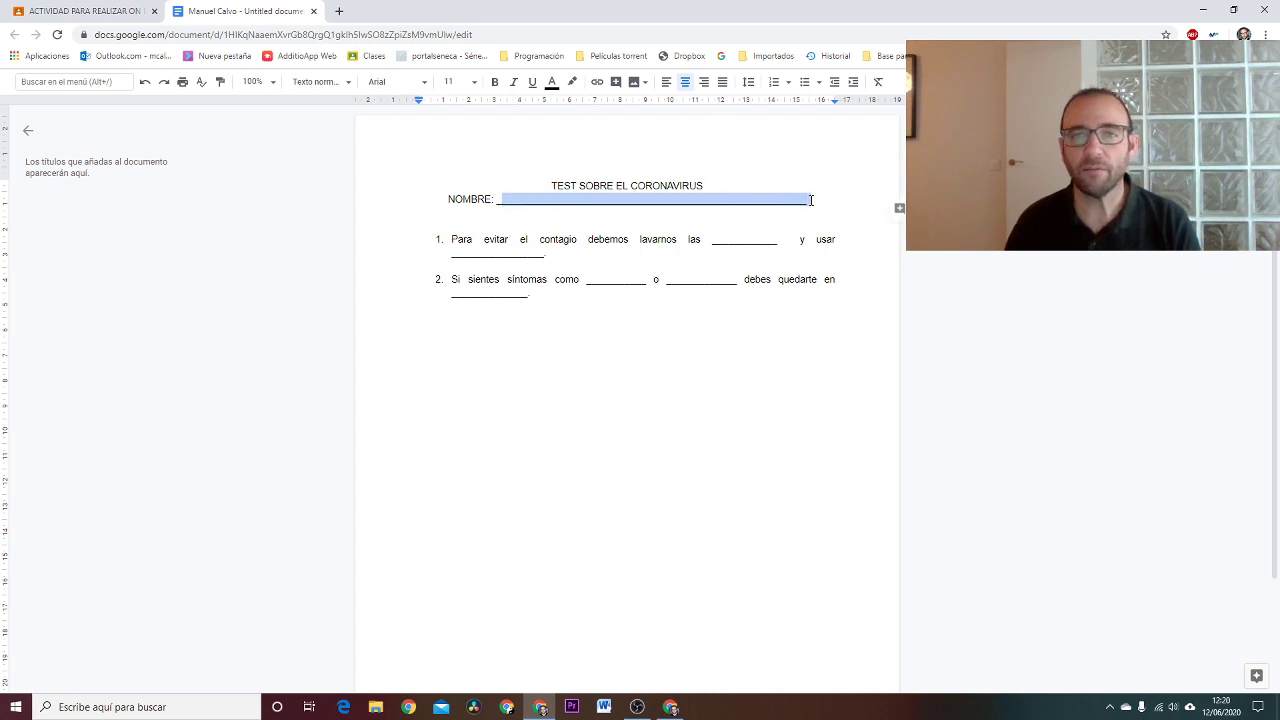
left_click_drag(716, 240, 796, 240)
double_click(825, 240)
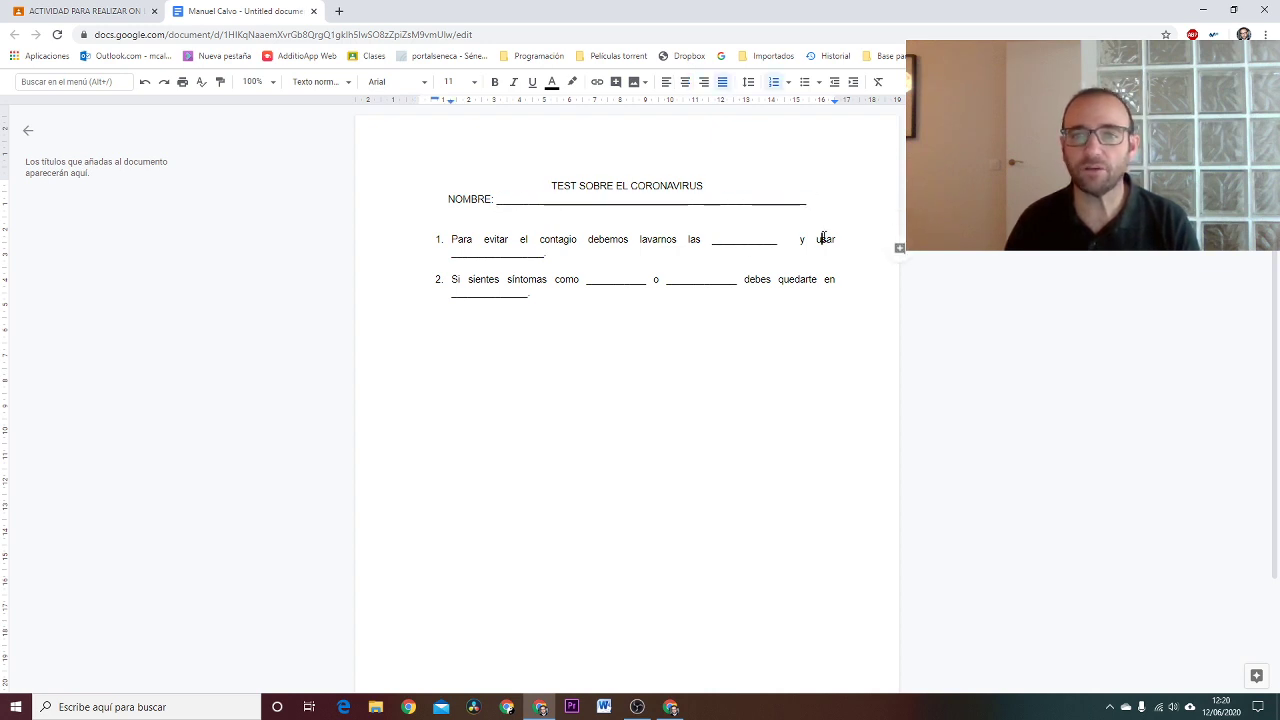
left_click(757, 326)
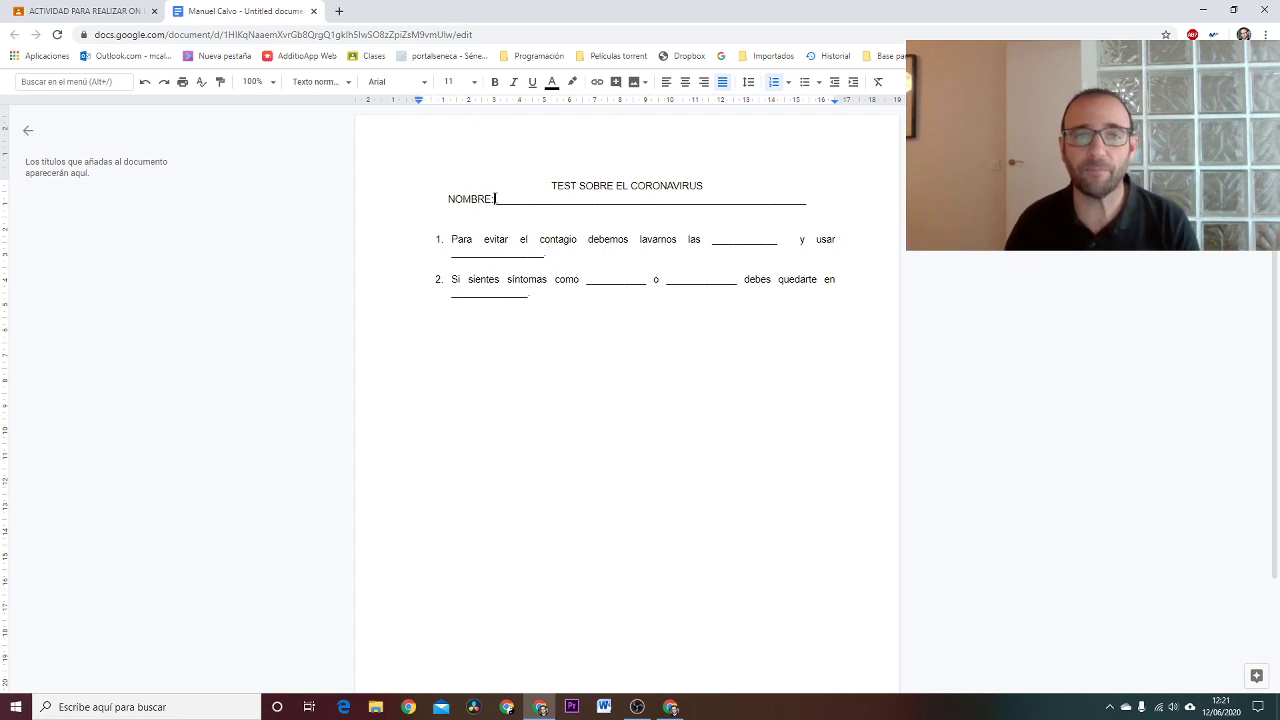
Step: Replace the blank after "NOMBRE:" with the student's full name in capital letters
left_click_drag(495, 200, 808, 201)
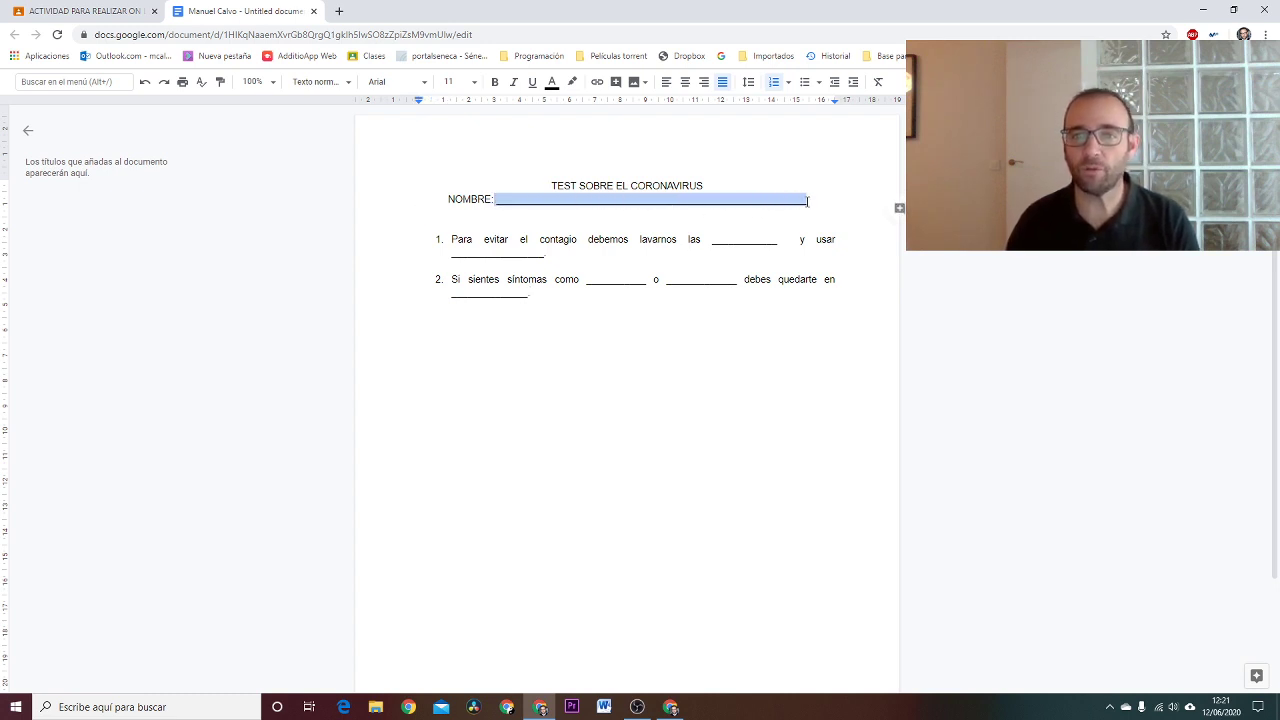
type("P")
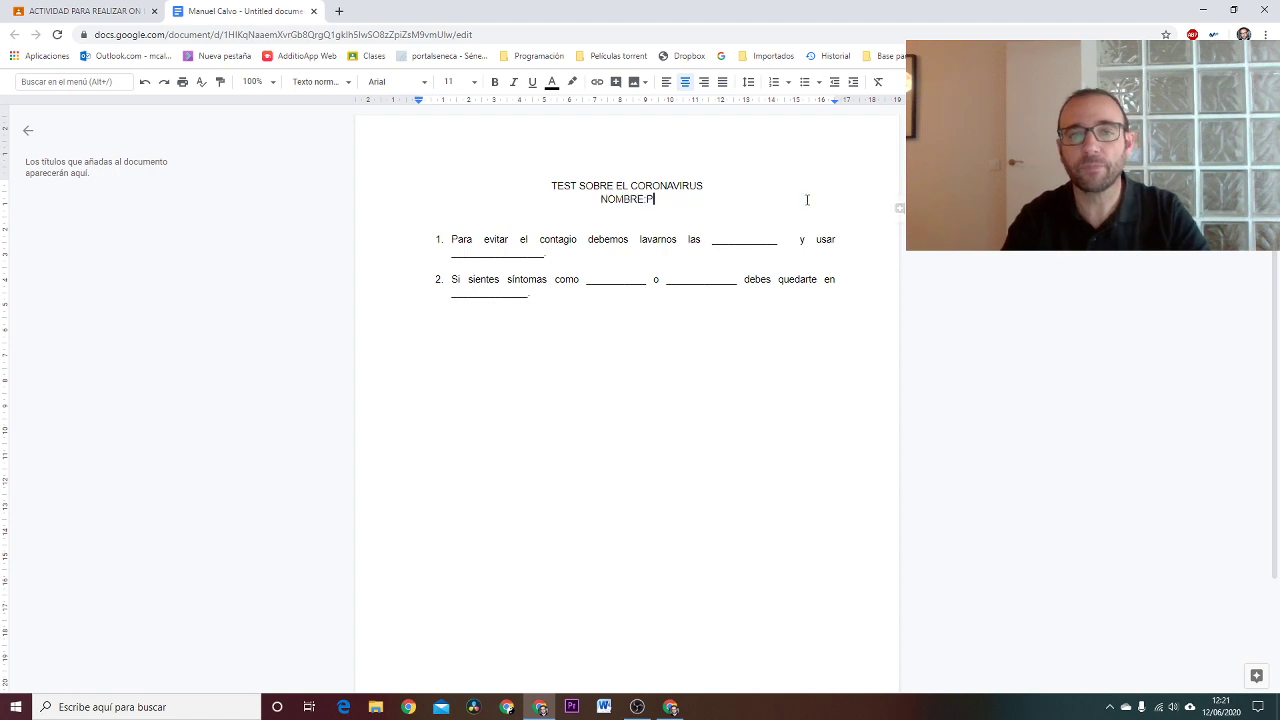
type("EPITO P")
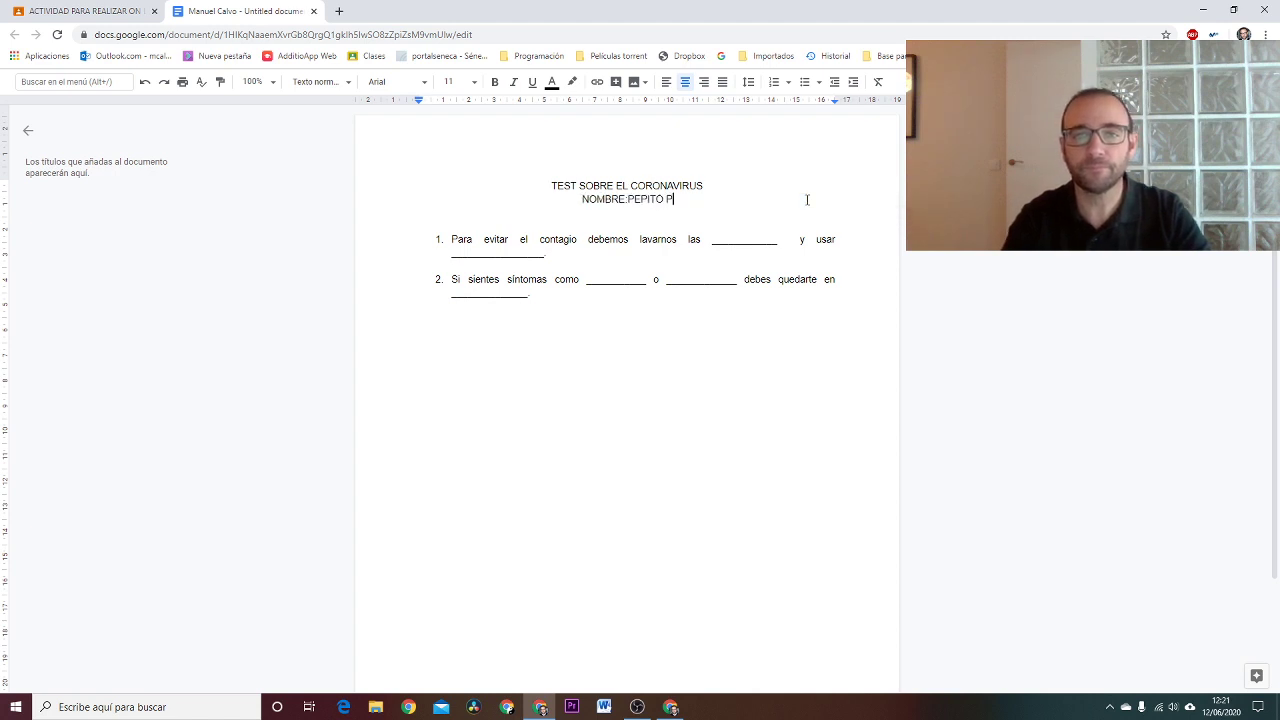
type("ÉREZ")
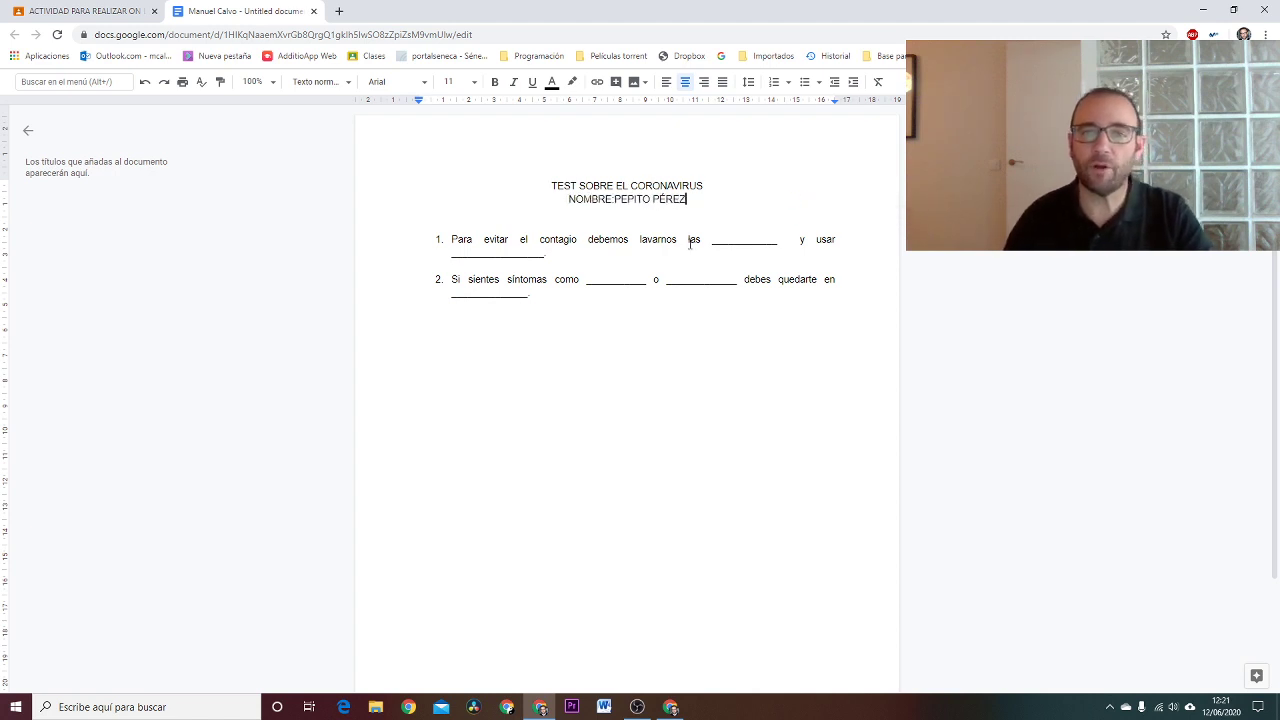
Step: Fill the two blanks of question 1 with "MANOS" and "PARAGUAS"
left_click_drag(713, 242, 778, 241)
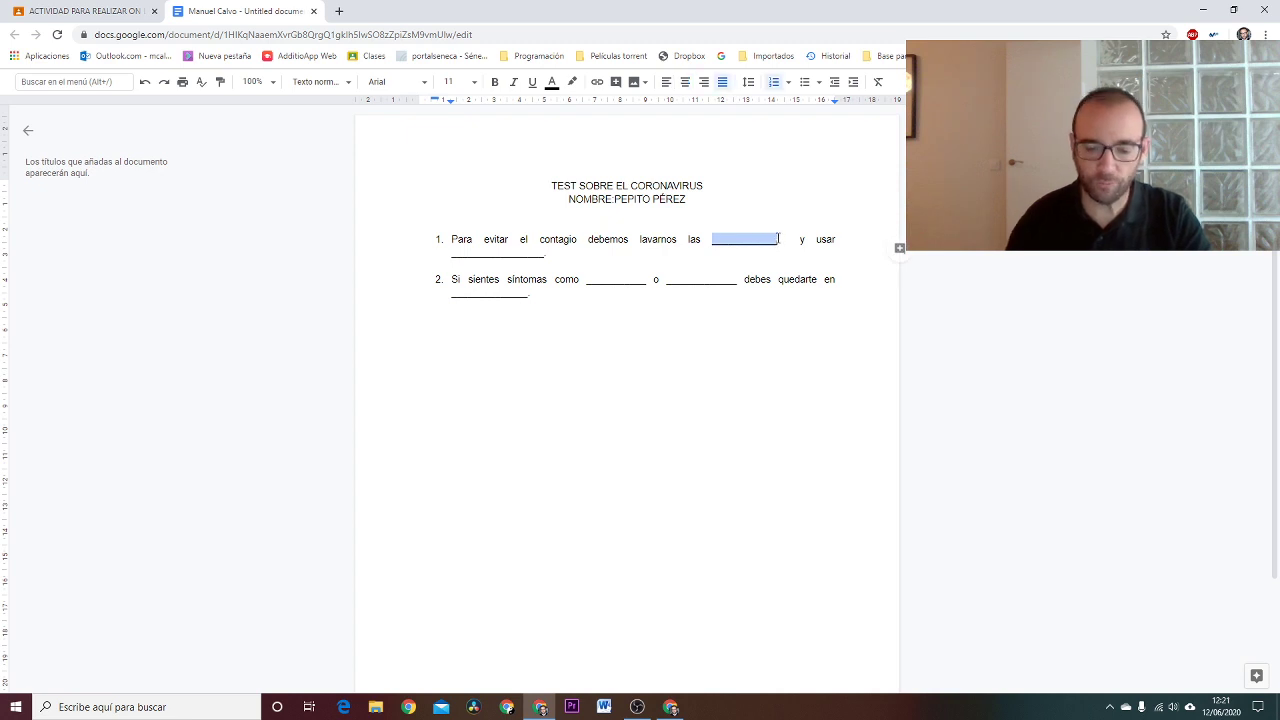
type("MANOS y usar")
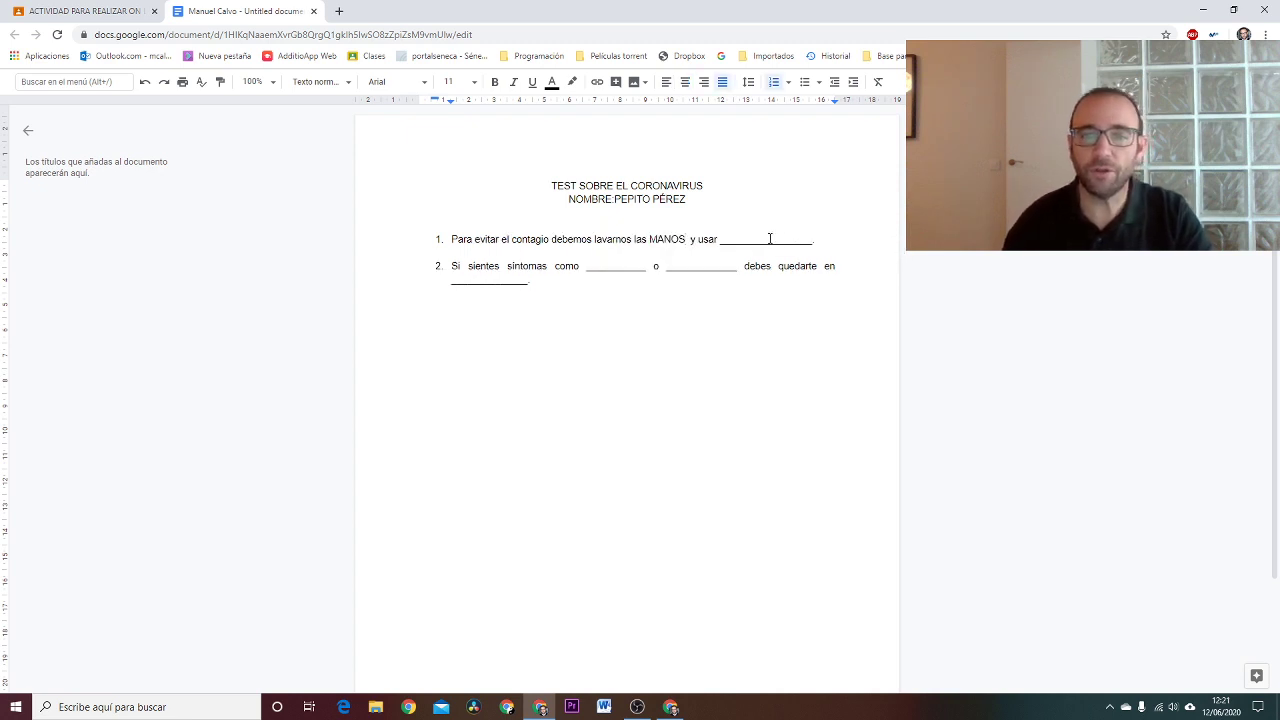
left_click_drag(726, 242, 811, 239)
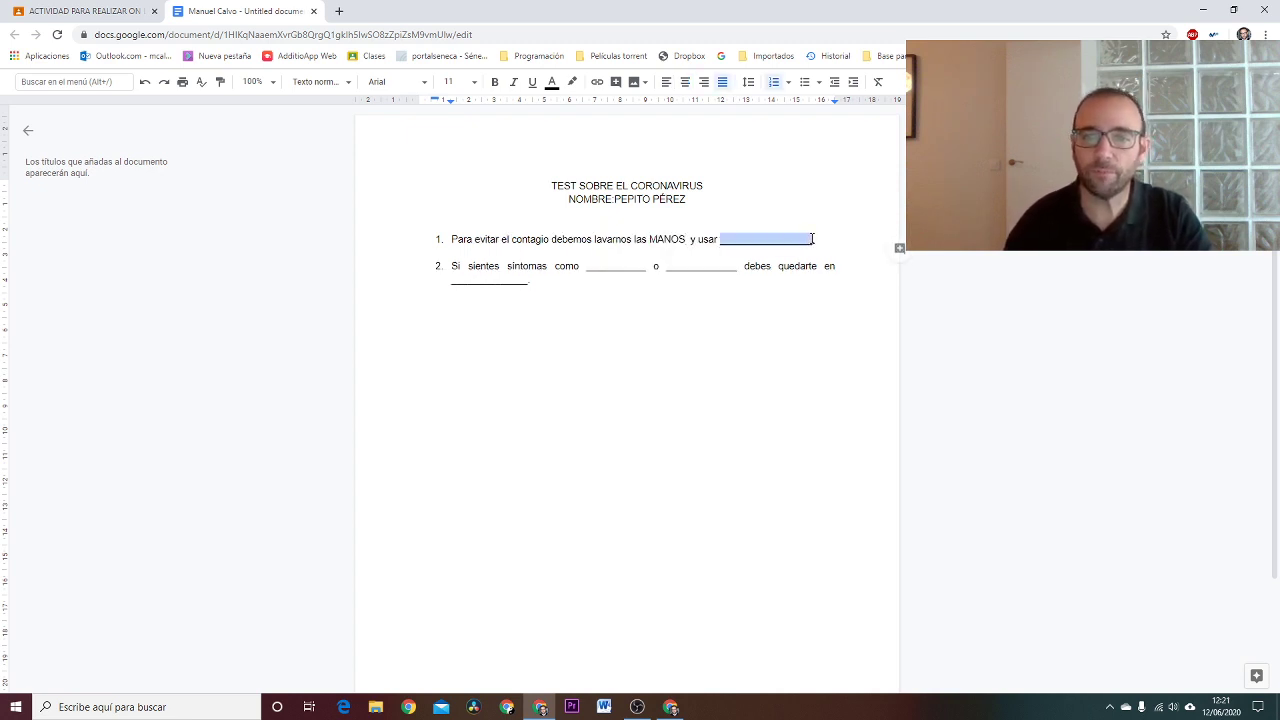
type("PARAGUAS")
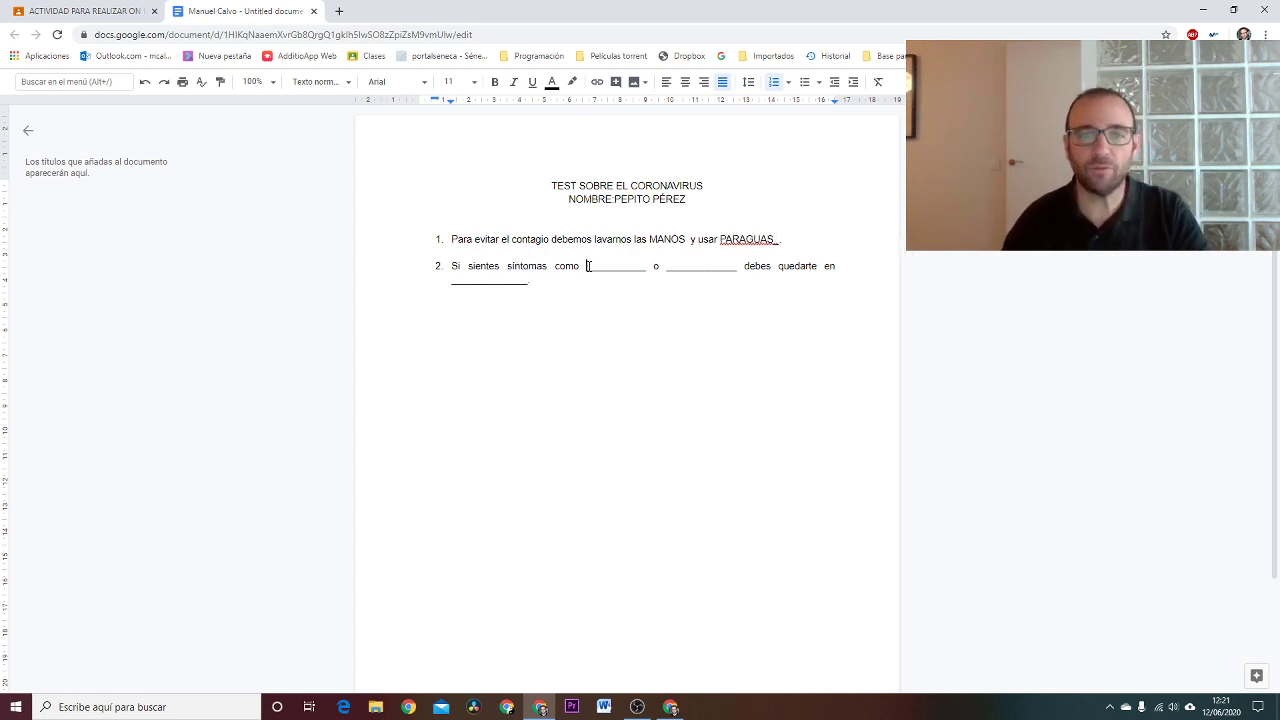
Step: Fill the three blanks of question 2 with "HAMBRE", "SED" and "EL BAR"
left_click_drag(586, 268, 647, 267)
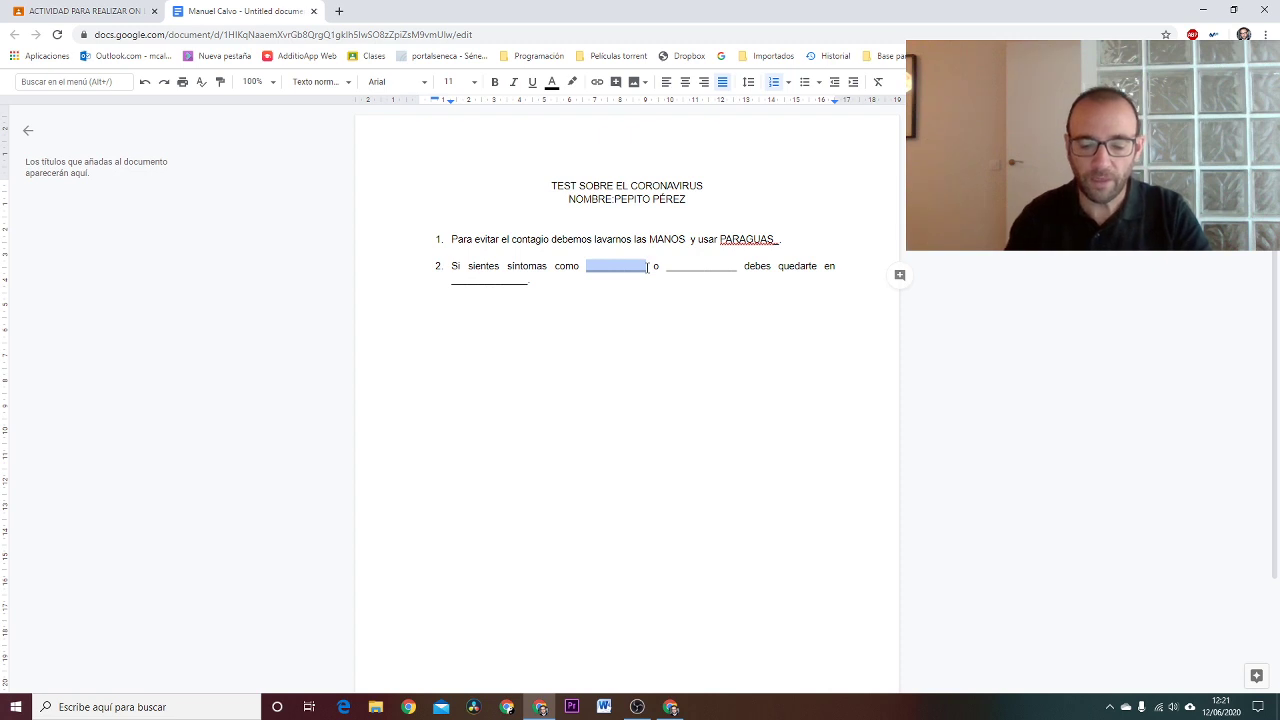
type("HAMBRE")
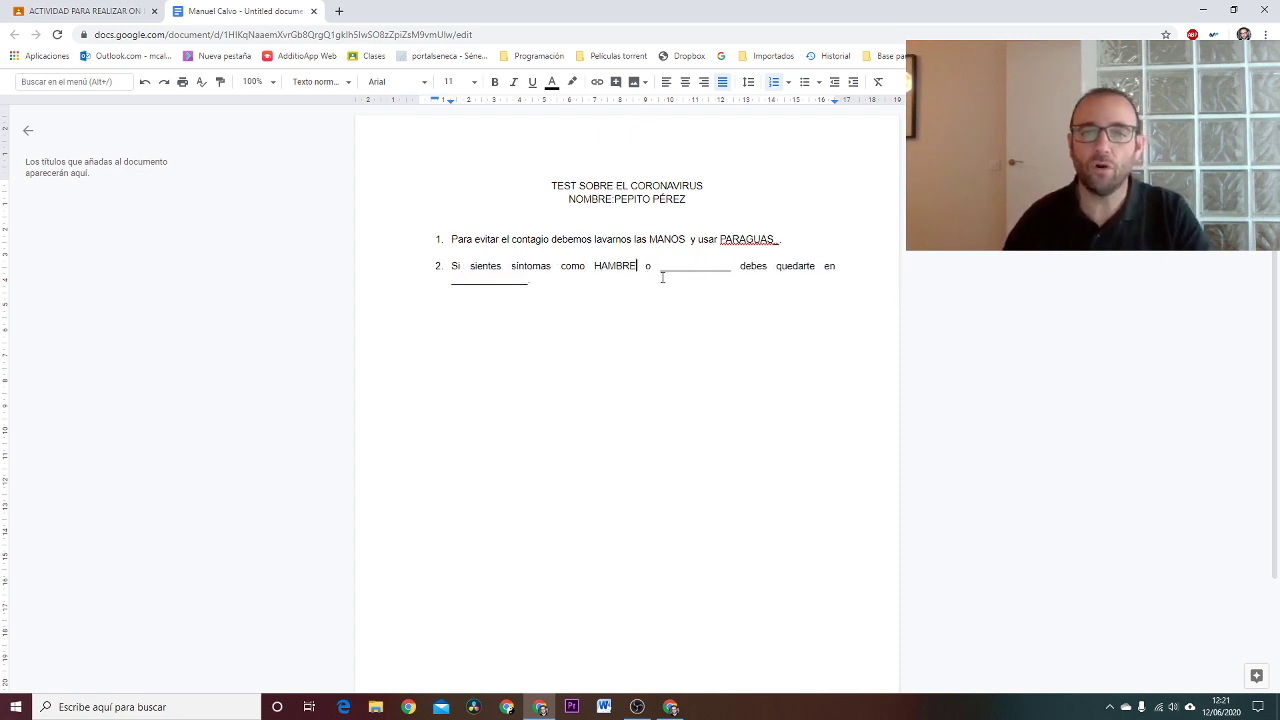
left_click_drag(661, 268, 799, 264)
type("SED")
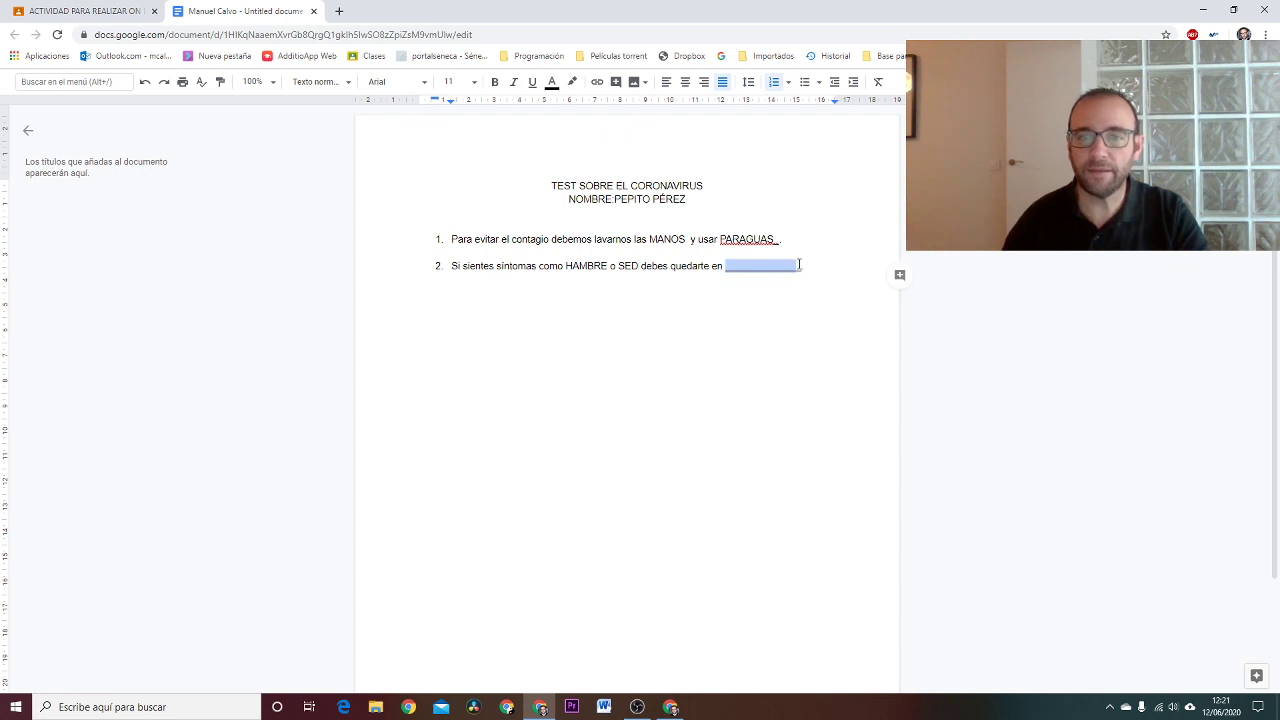
type("EL BAR")
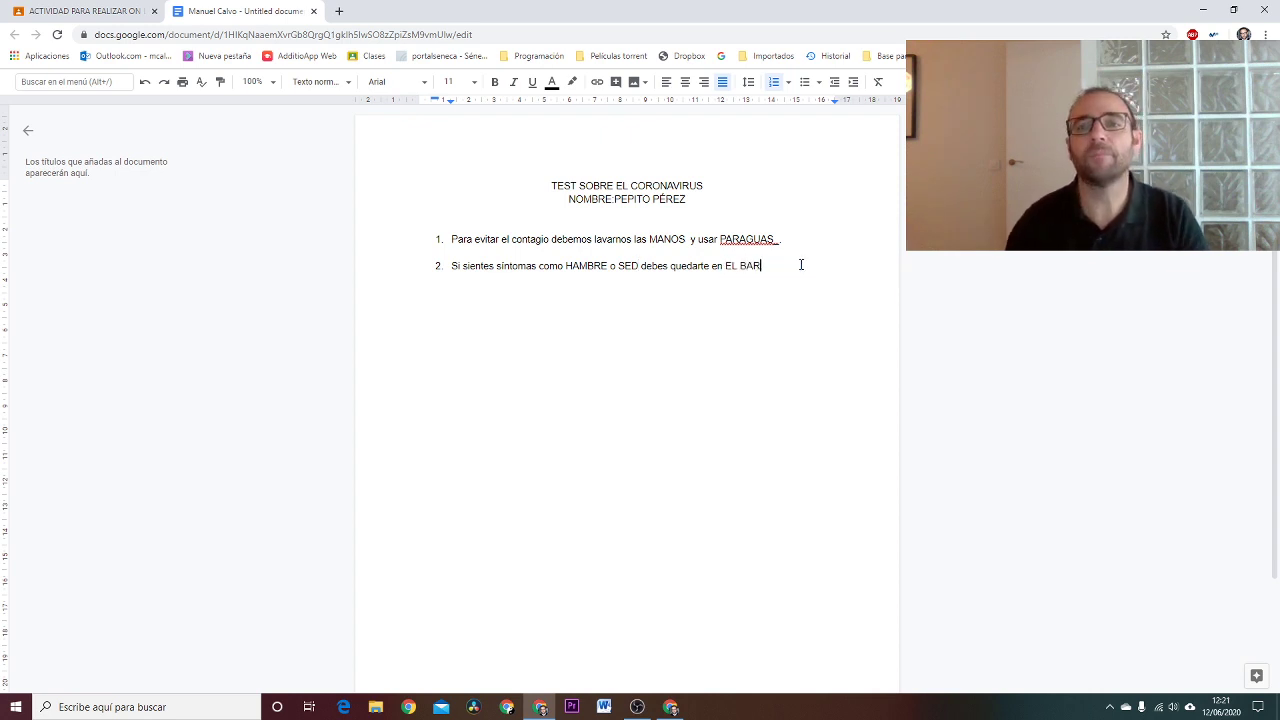
Step: Close the completed test document, then reopen it from the assignment to check the saved answers and close it again
left_click(314, 12)
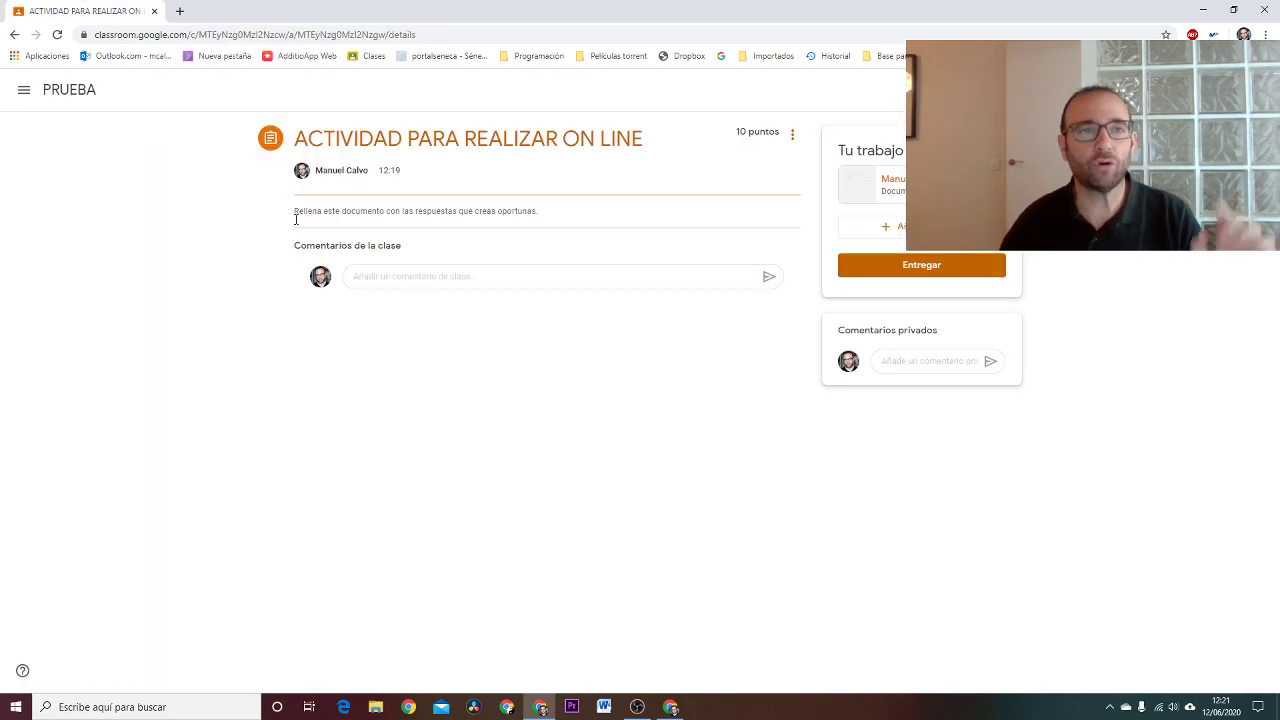
left_click(890, 184)
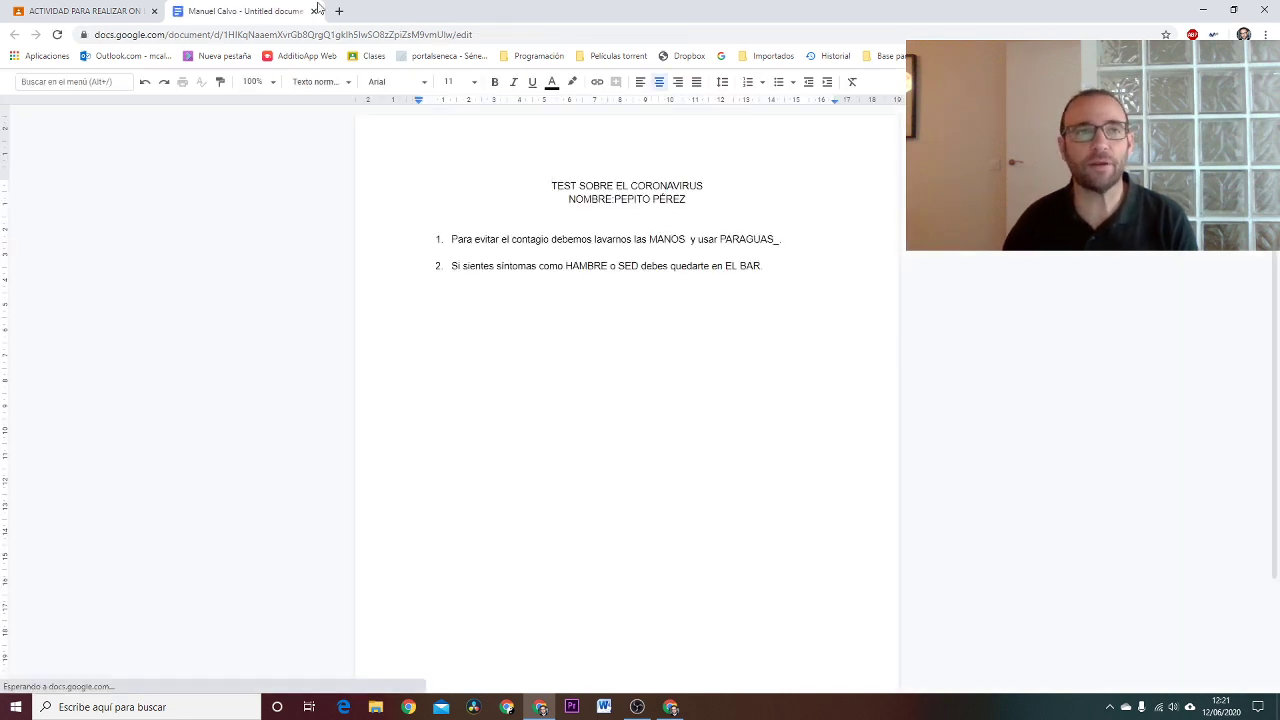
left_click(316, 10)
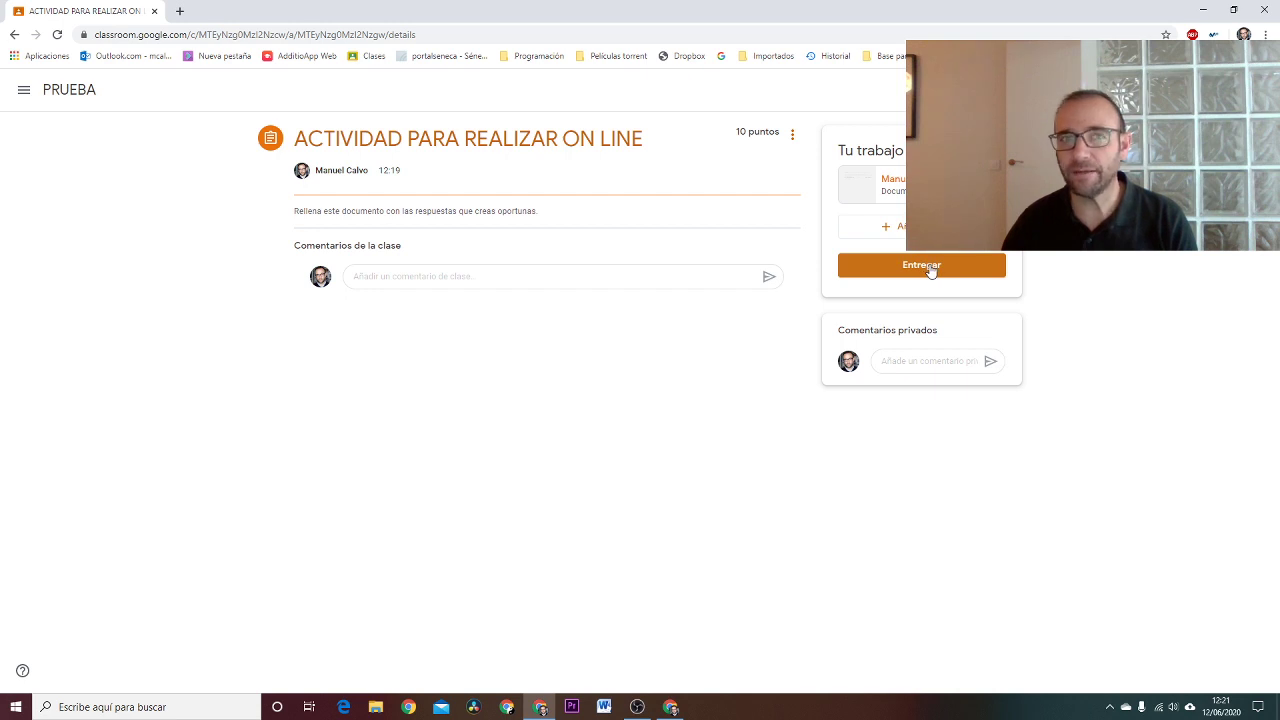
Step: Switch to the teacher's Classroom window and review the student's assigned, not yet submitted document for "ACTIVIDAD PARA REALIZAR ON LINE"
left_click(670, 707)
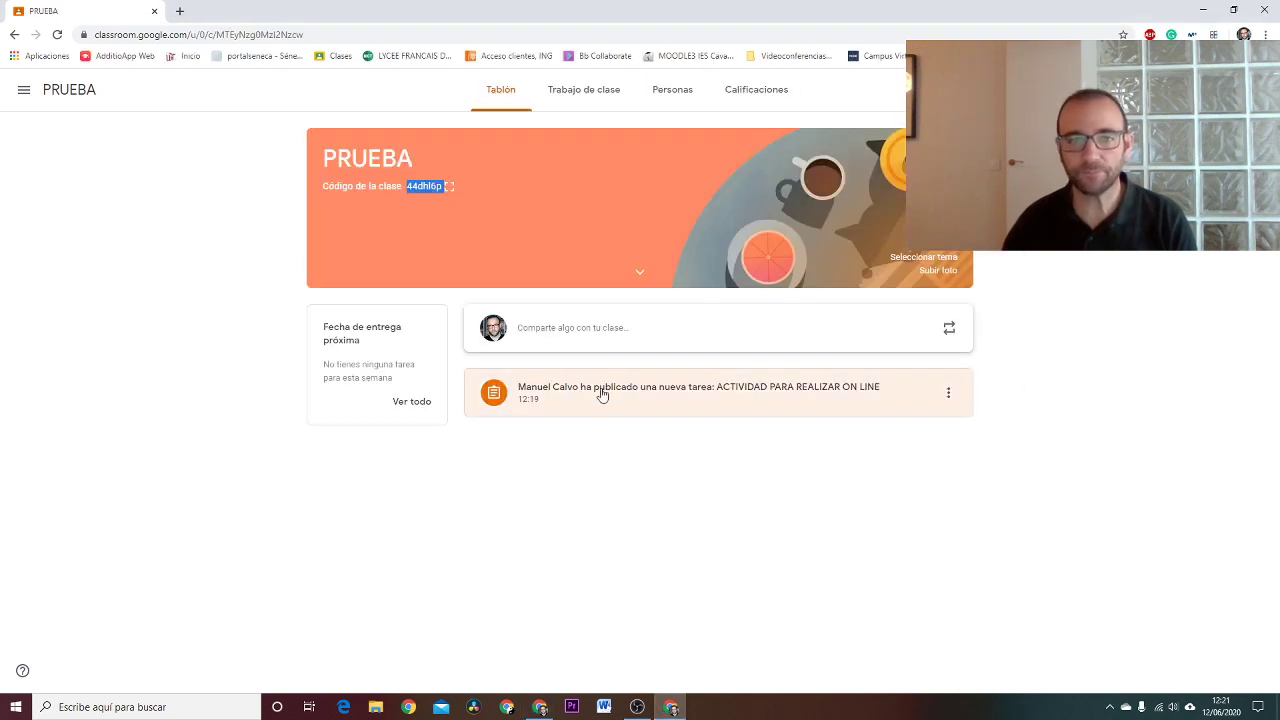
left_click(584, 92)
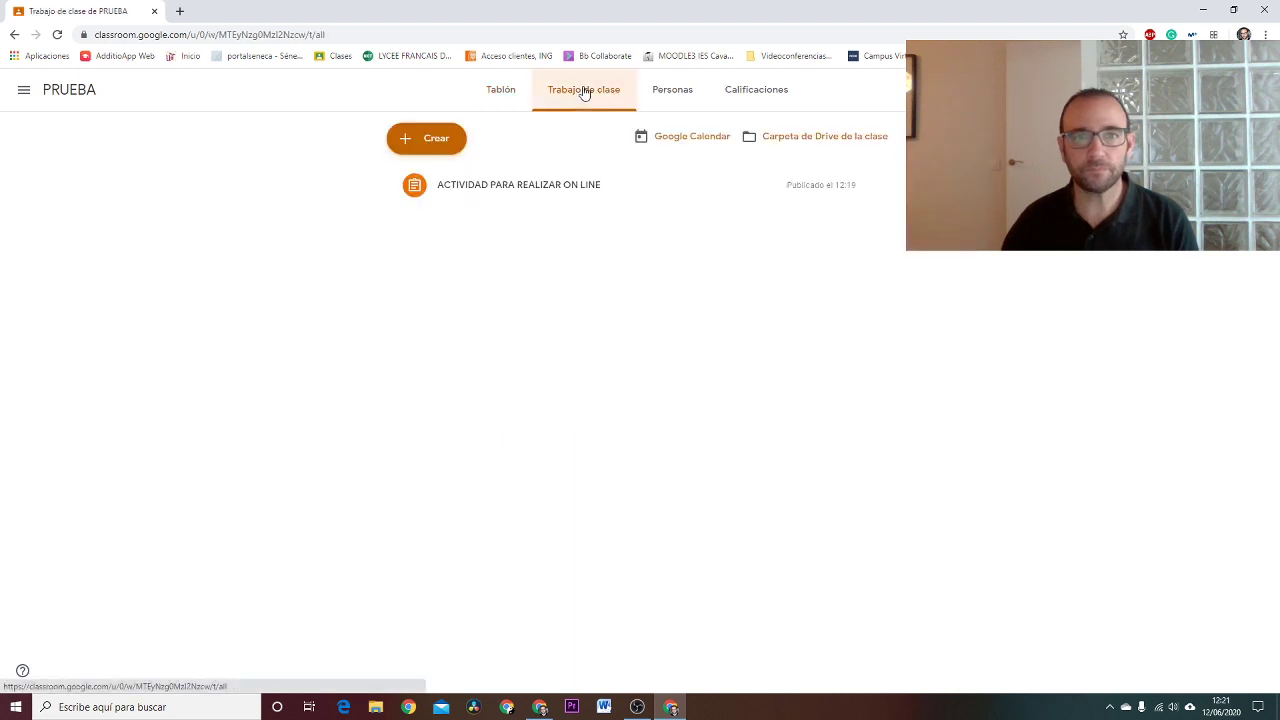
left_click(533, 194)
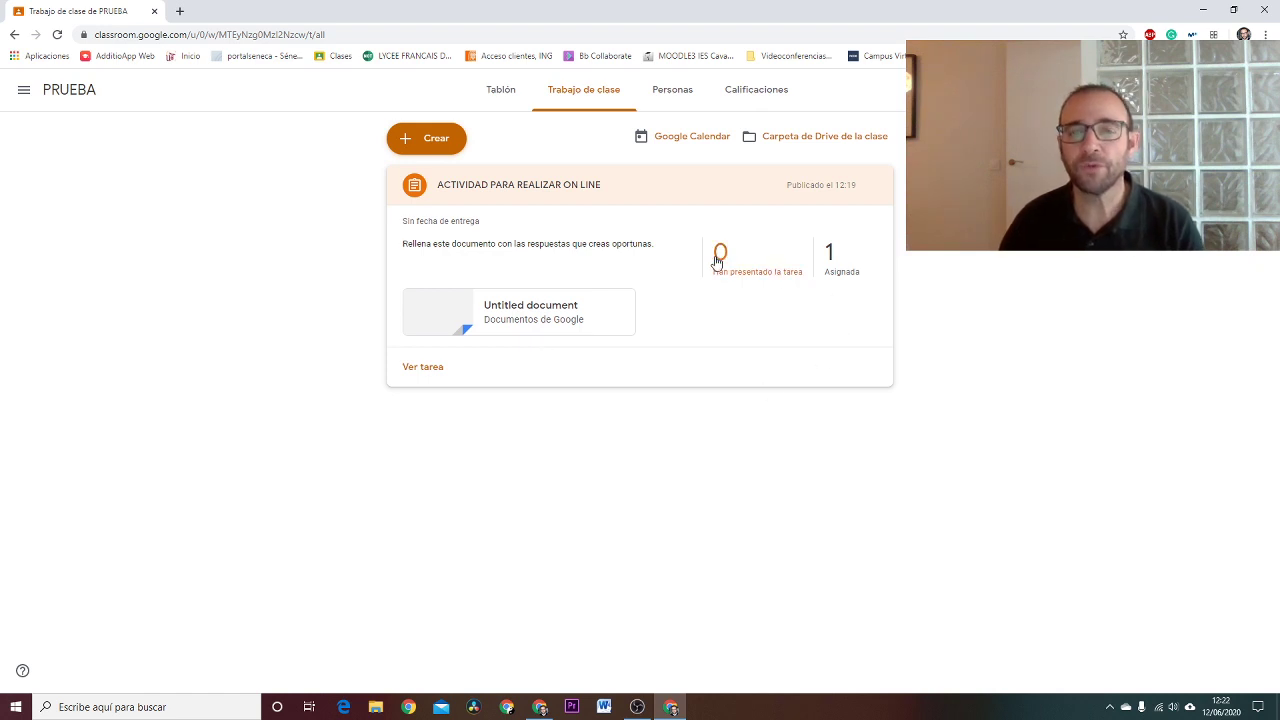
left_click(837, 277)
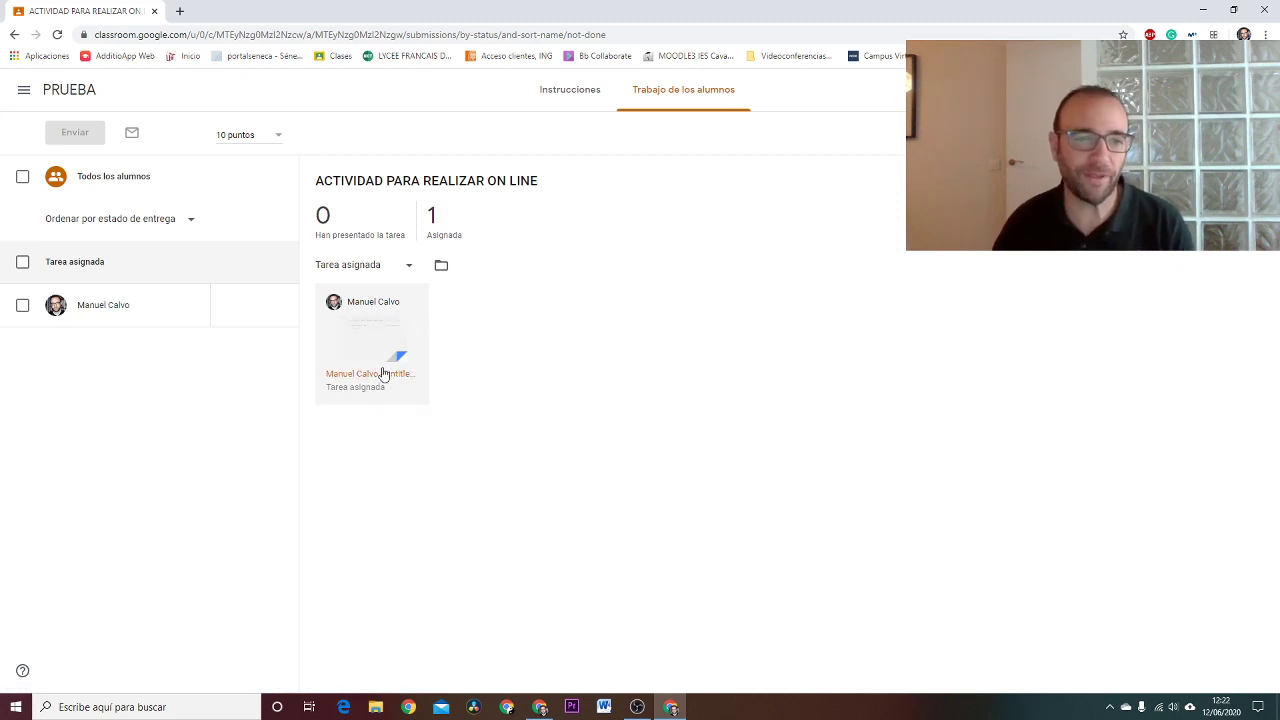
left_click(366, 347)
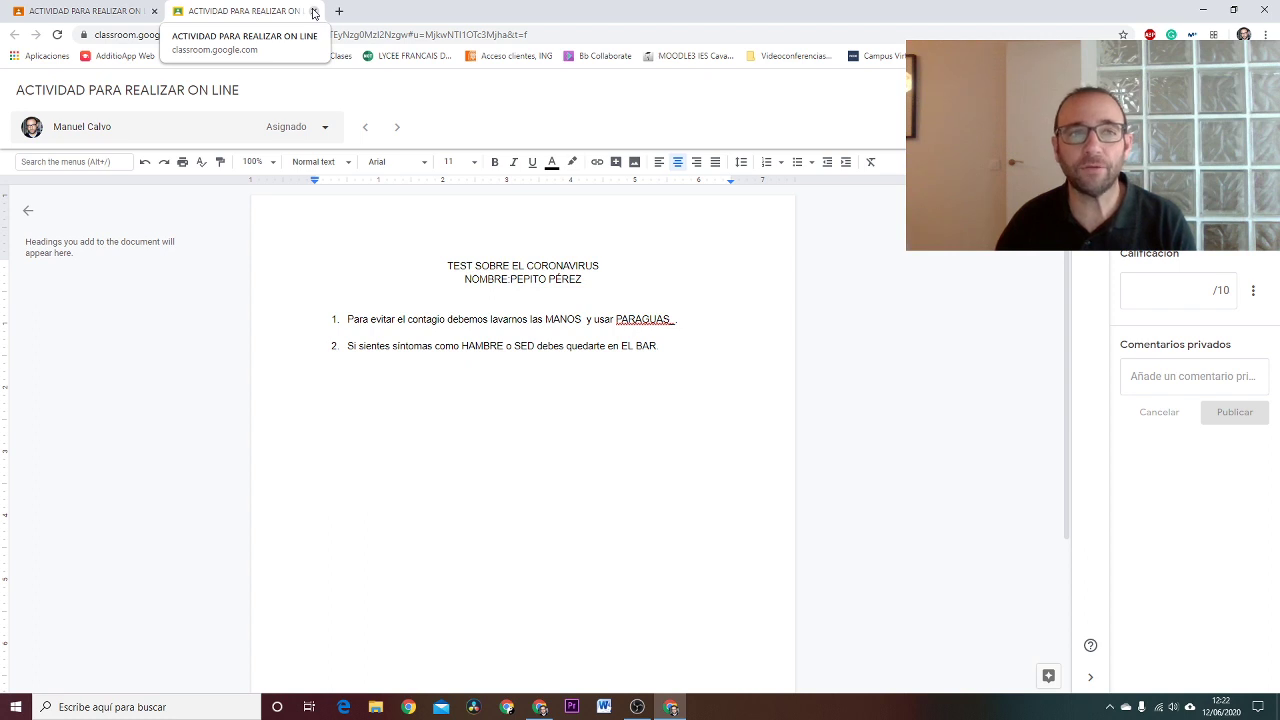
left_click(313, 11)
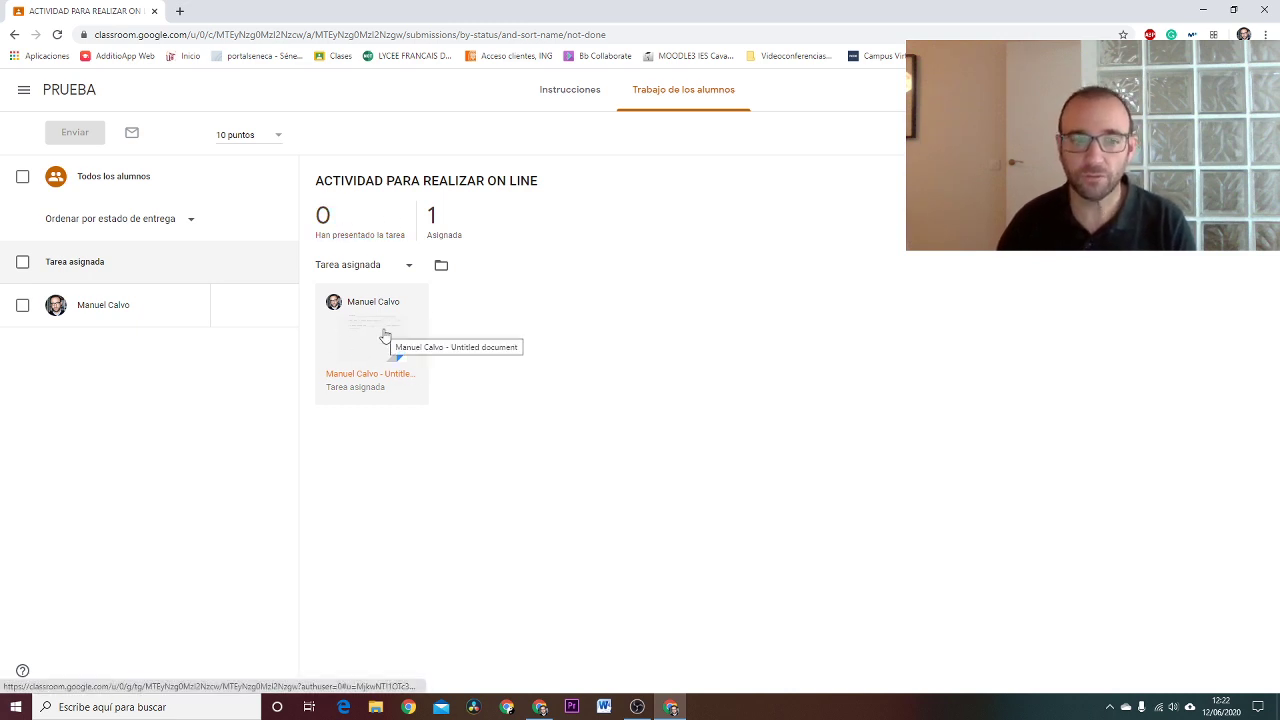
Step: Return to the student's Classroom window and turn in the work for "ACTIVIDAD PARA REALIZAR ON LINE", confirming the submission
left_click(540, 707)
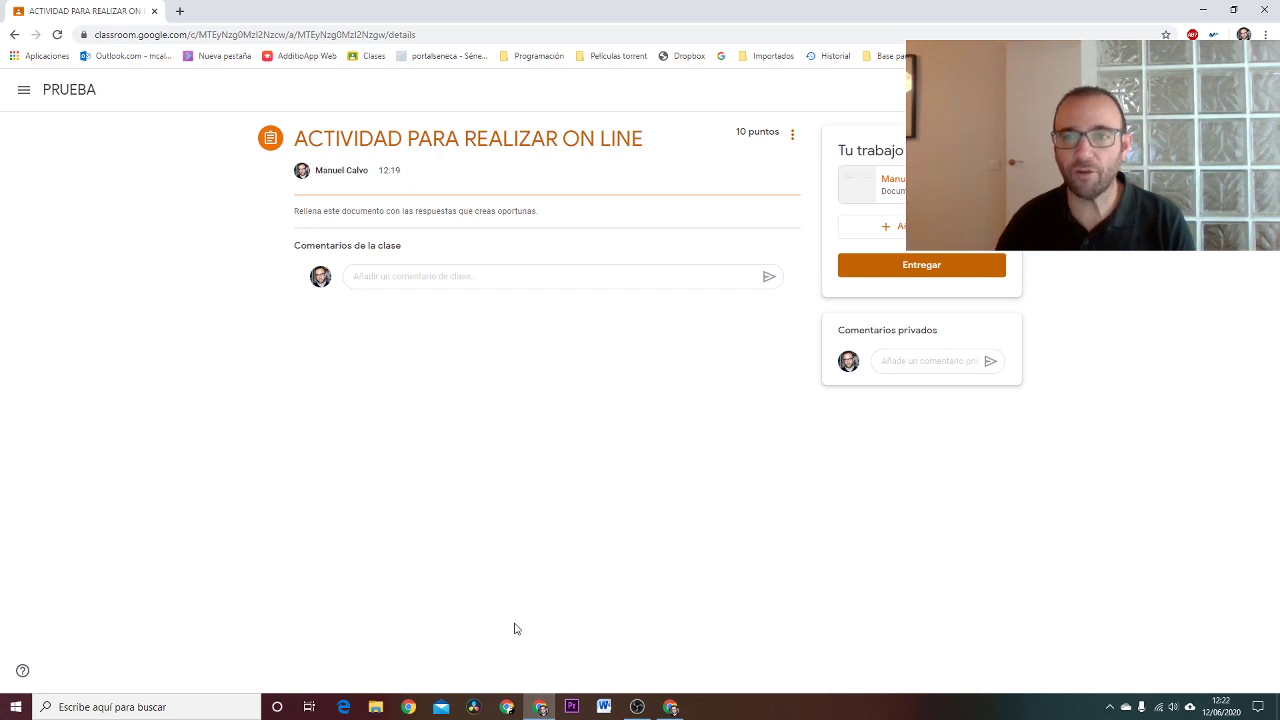
left_click(921, 270)
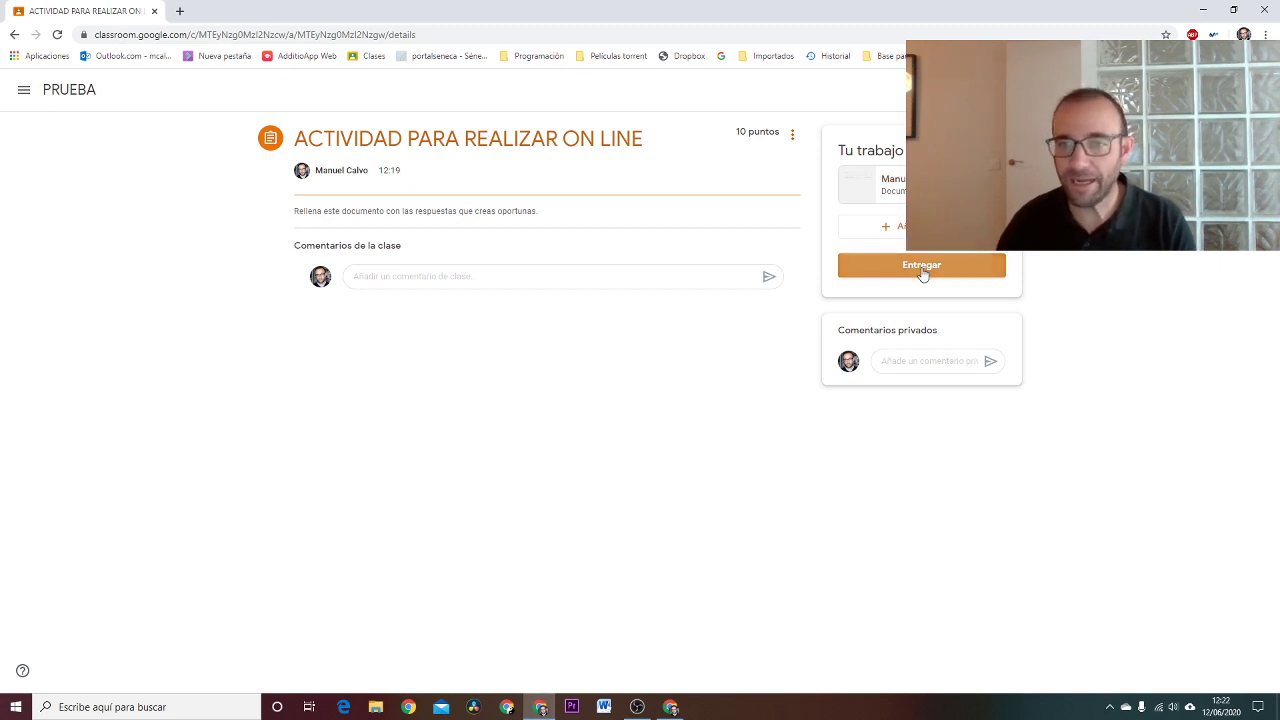
left_click(779, 431)
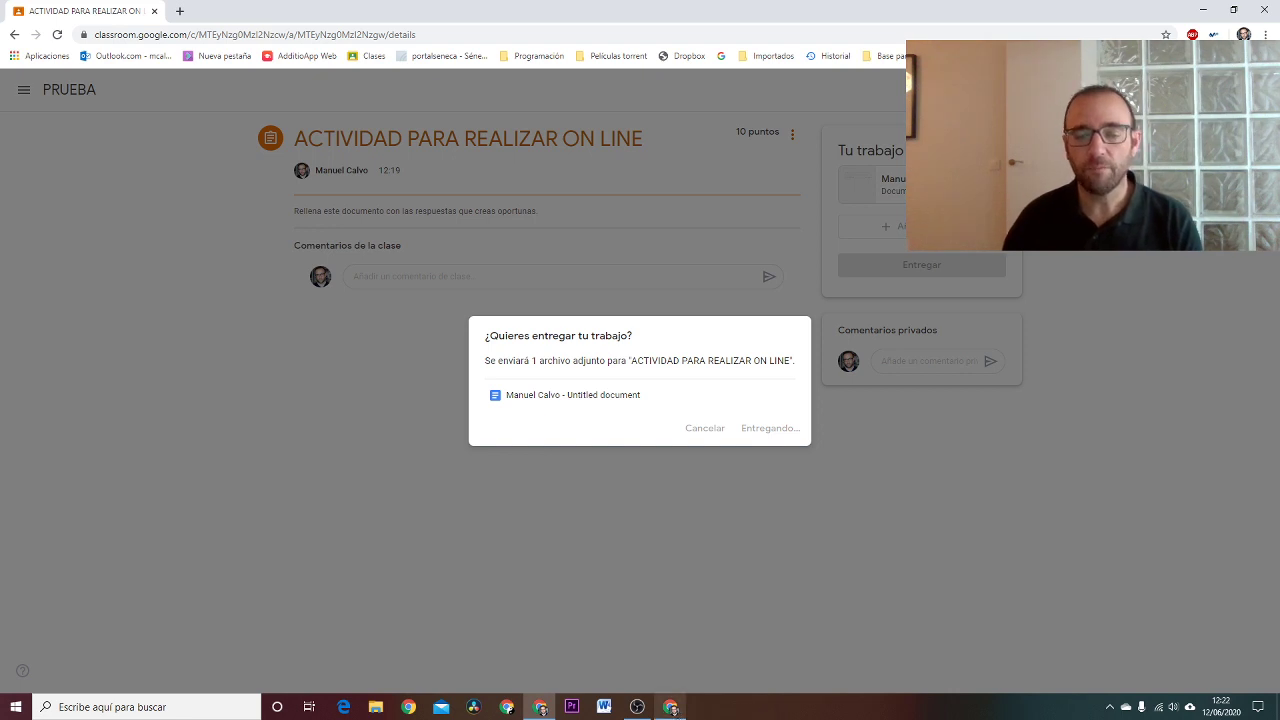
Step: In the teacher's Classroom window, reload the student work page and review the submitted test document
mouse_move(672, 708)
left_click(668, 620)
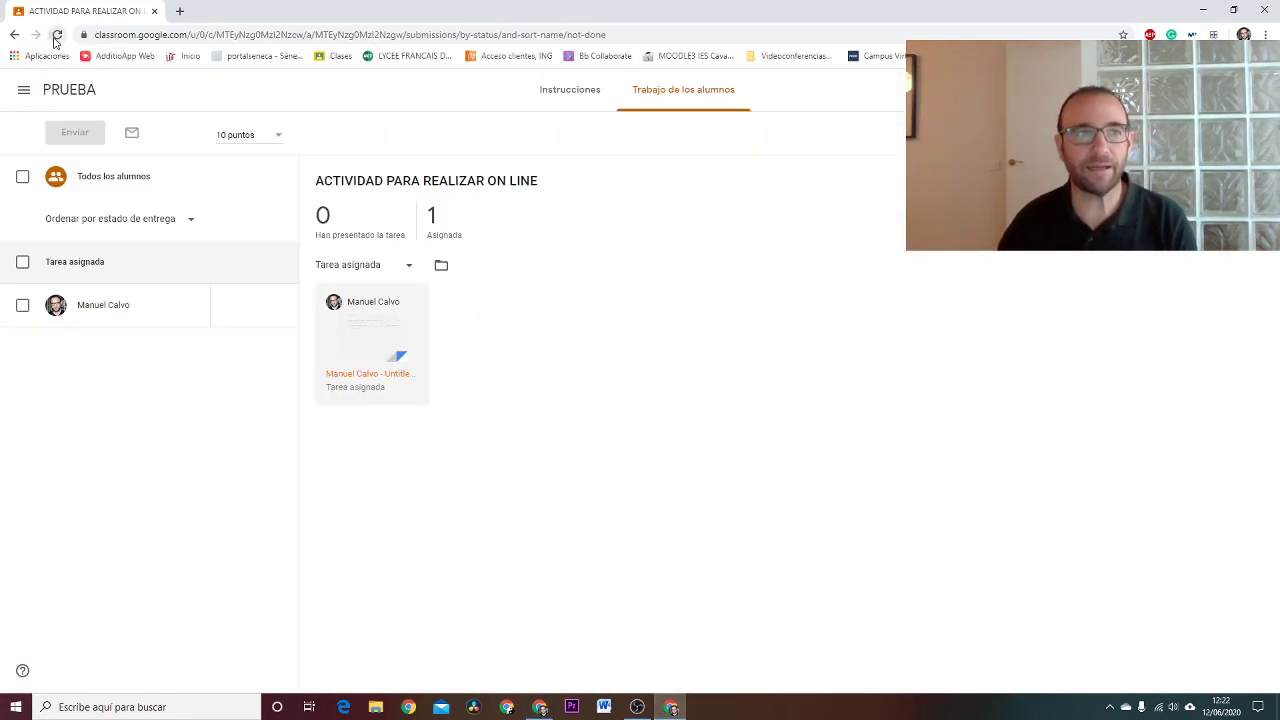
left_click(57, 36)
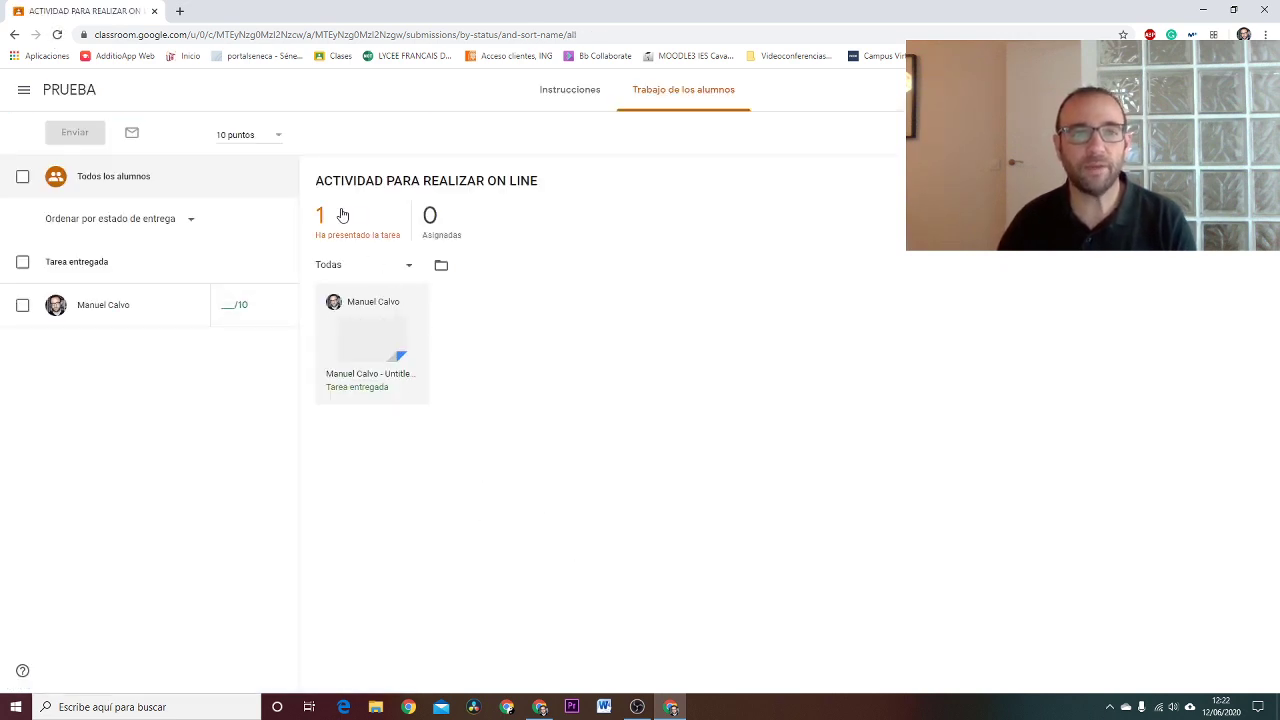
left_click(364, 339)
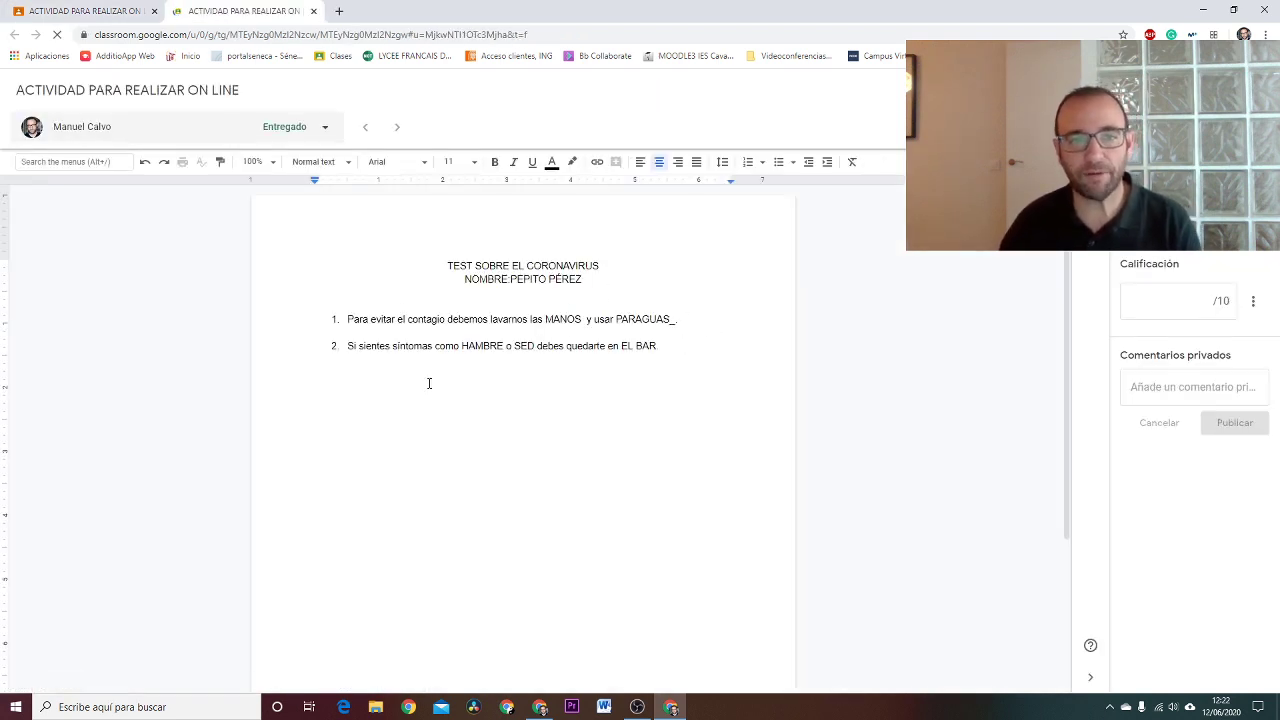
left_click(64, 11)
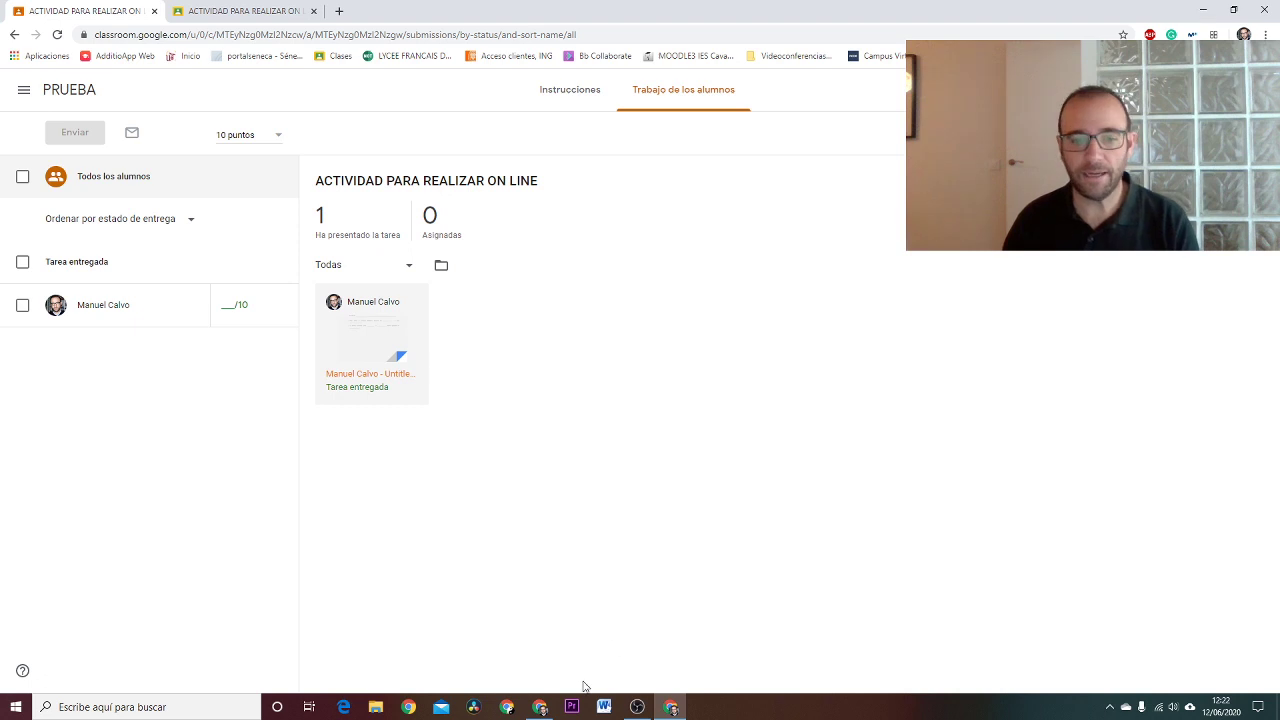
Step: As the student, withdraw the submitted work and reopen the attached test document
left_click(540, 707)
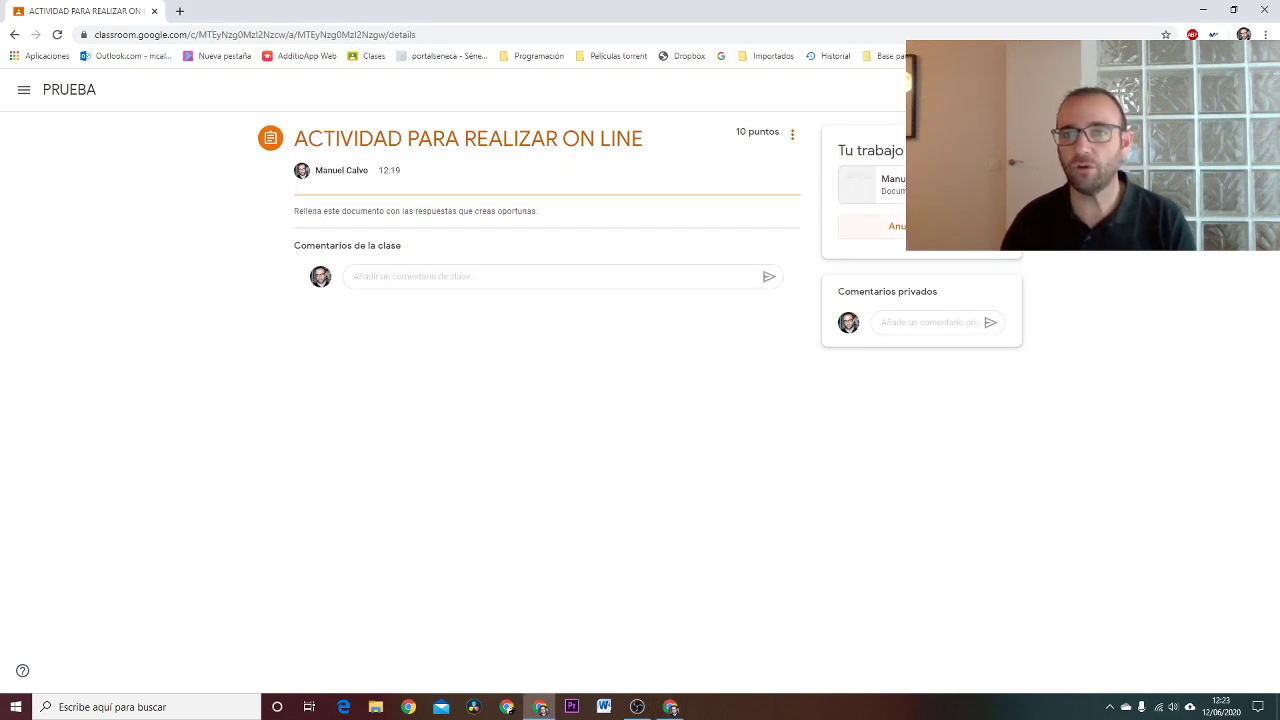
left_click(895, 226)
left_click(688, 432)
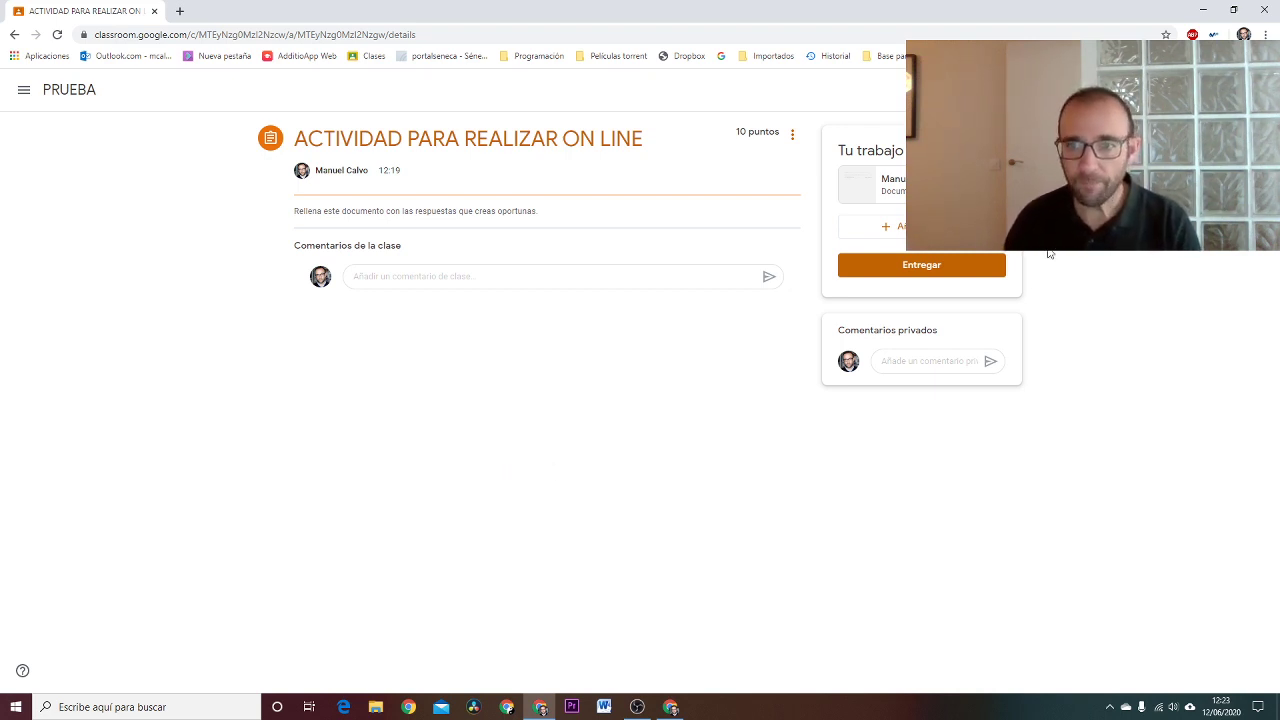
left_click(880, 184)
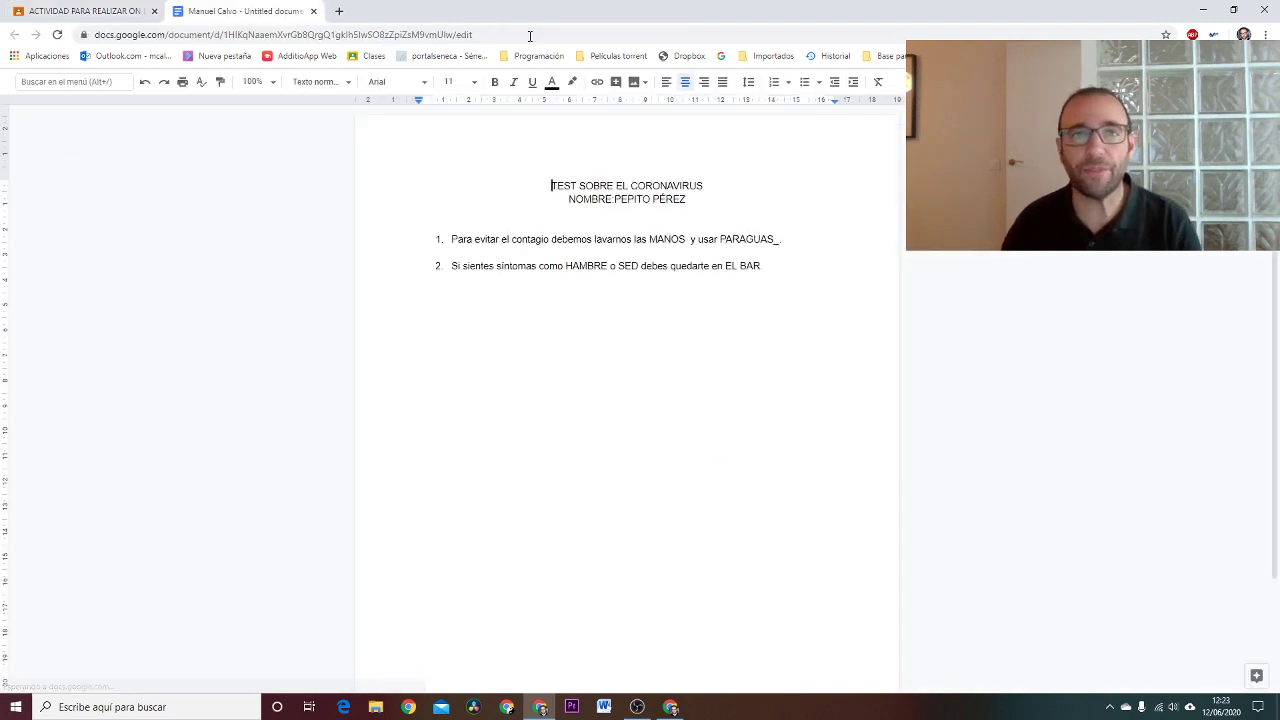
Step: Open Google Meet in a new browser tab from the list of Google apps
left_click(339, 11)
left_click(1214, 76)
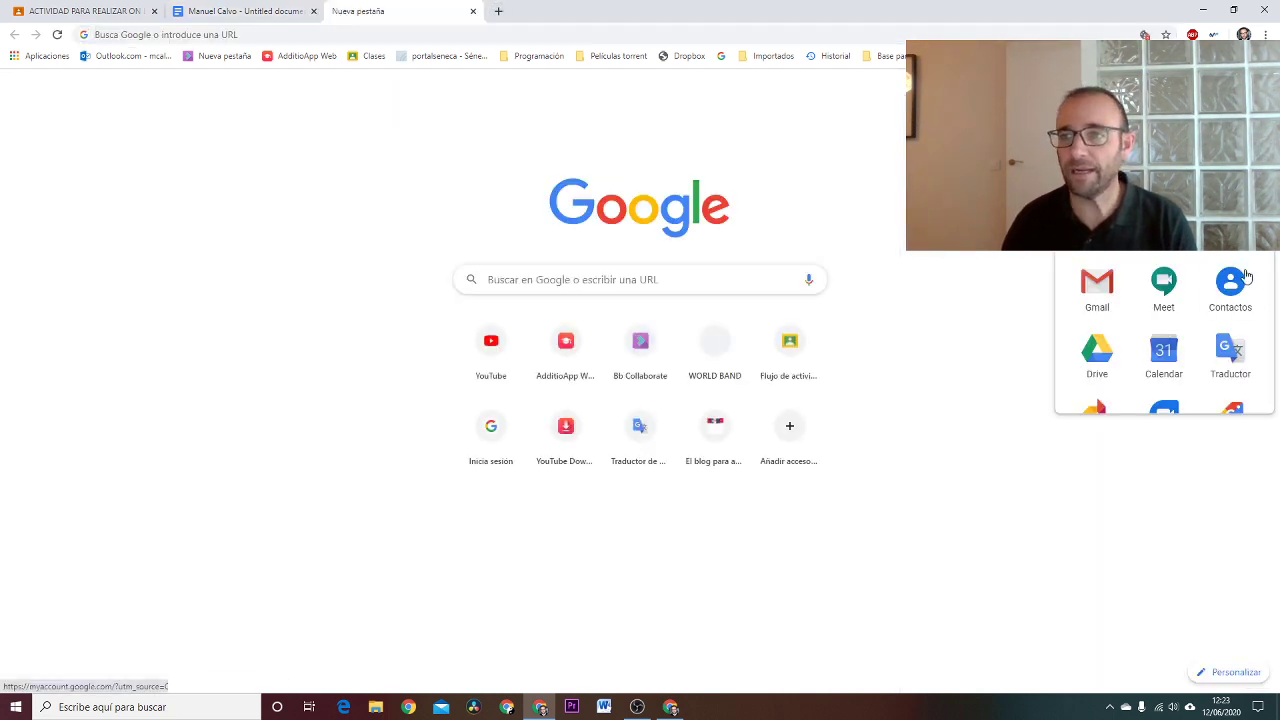
scroll(1210, 300, "down", 5)
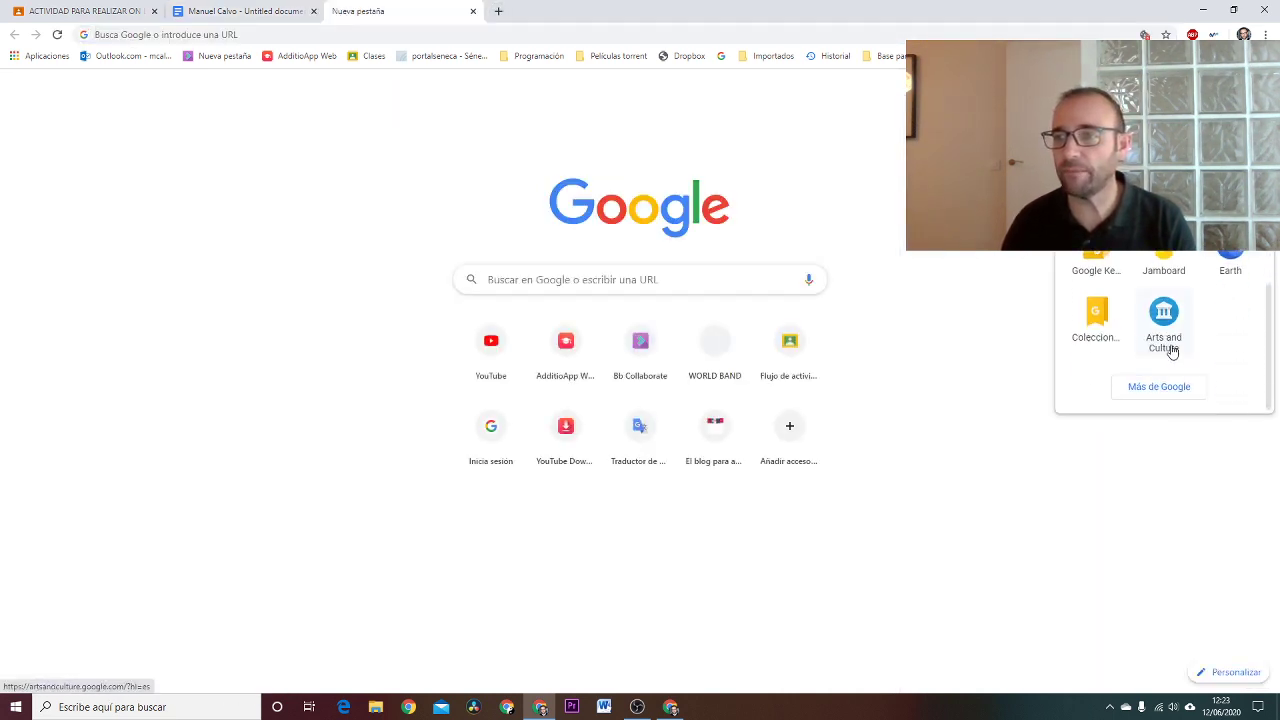
scroll(1119, 302, "up", 1)
scroll(1119, 302, "down", 2)
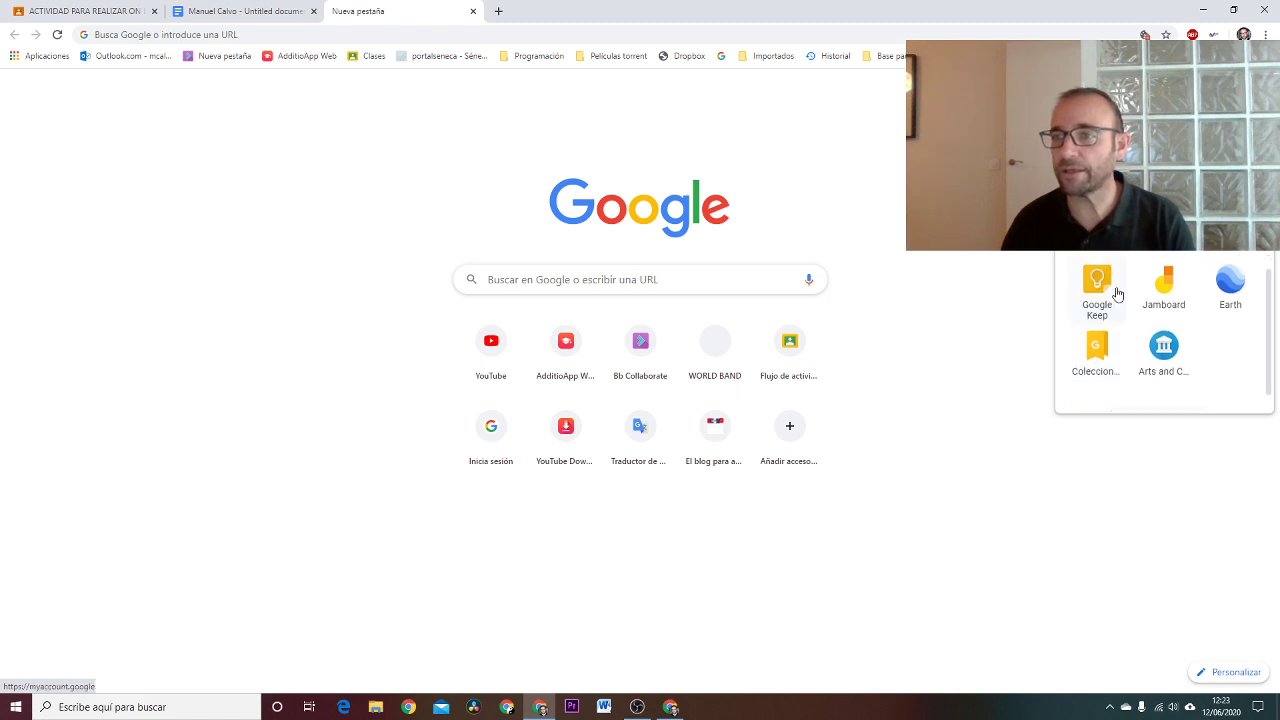
scroll(1119, 290, "up", 5)
scroll(1119, 287, "down", 1)
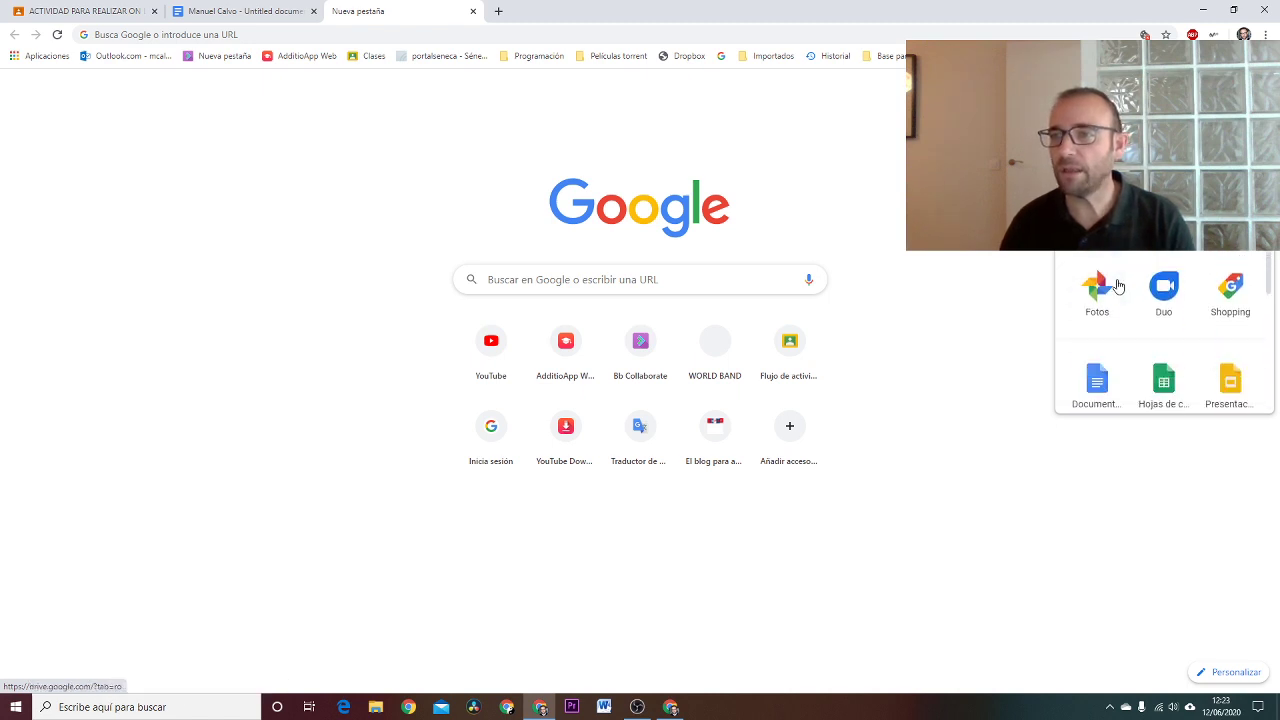
scroll(1119, 287, "up", 2)
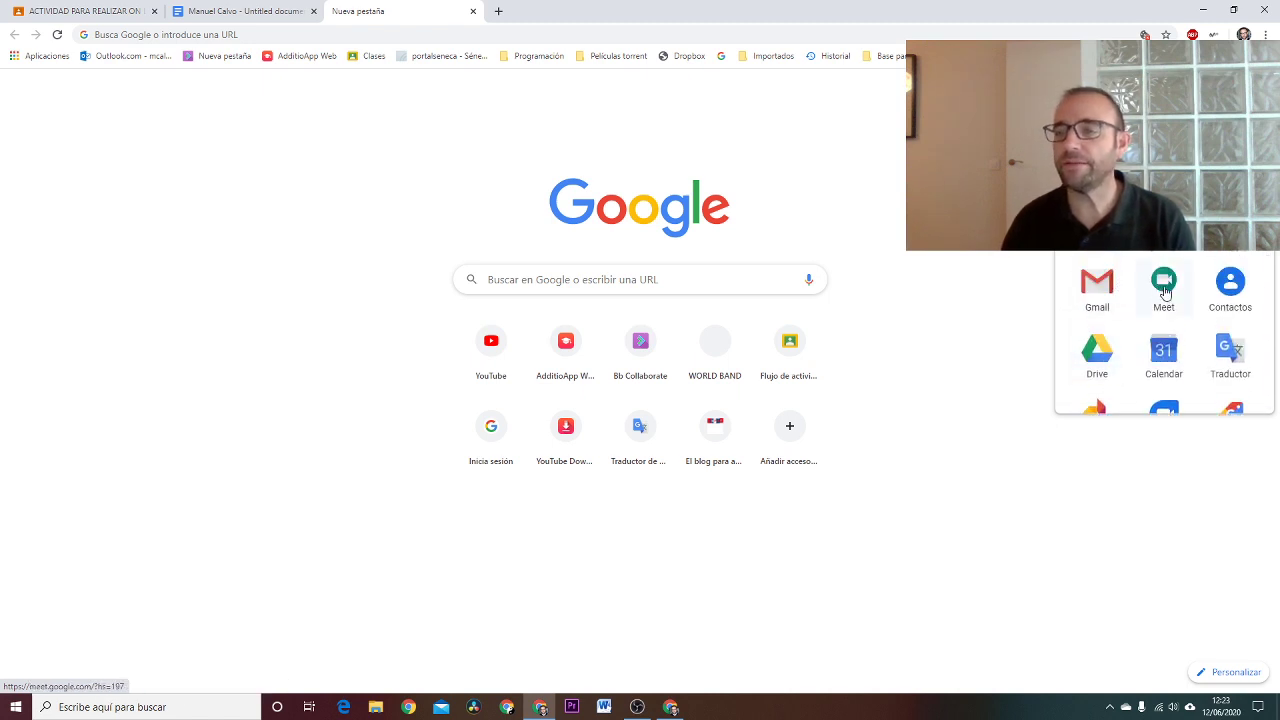
left_click(1164, 290)
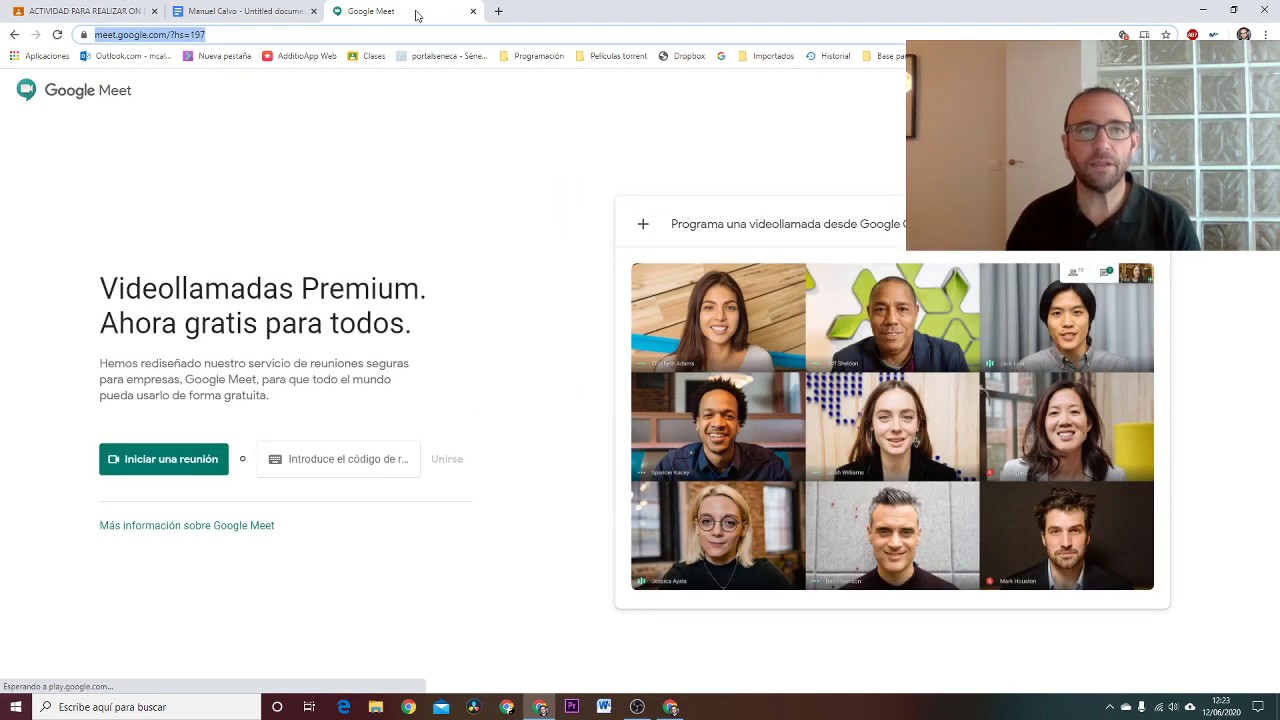
Step: Detach Google Meet into its own window and arrange it at full height beside the test document, each filling half the screen
left_click_drag(417, 15, 1279, 120)
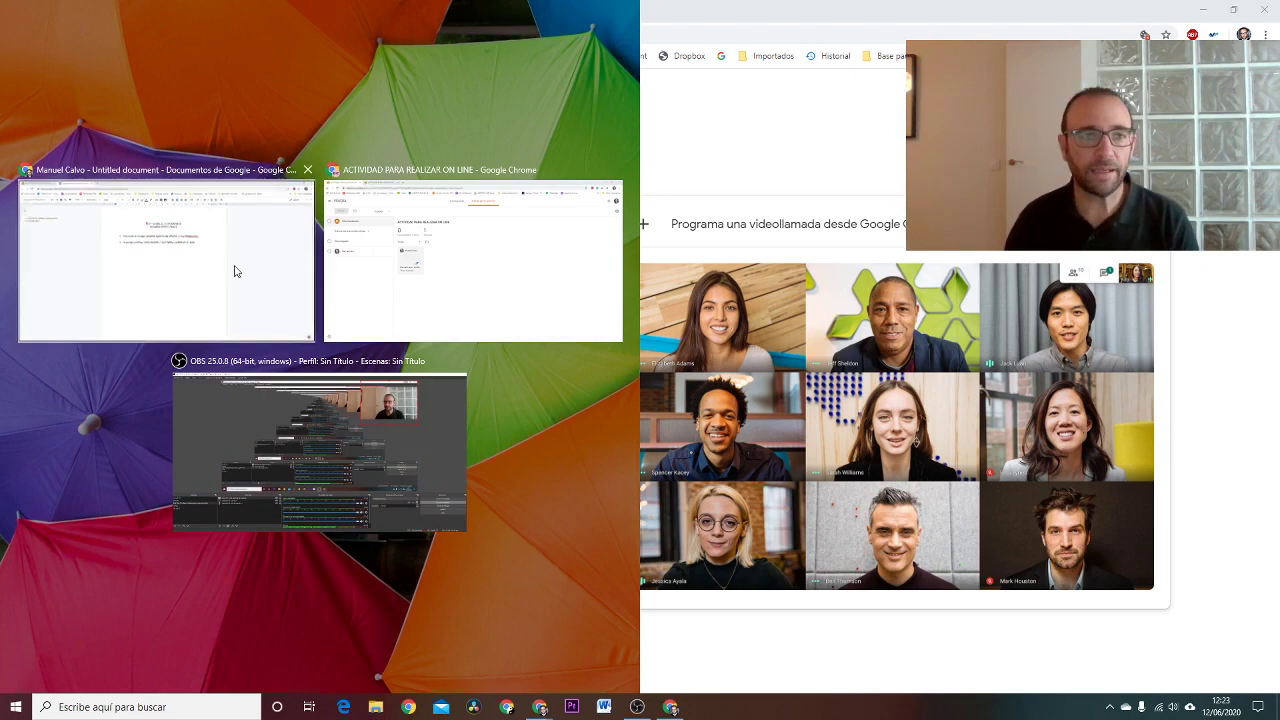
left_click(289, 268)
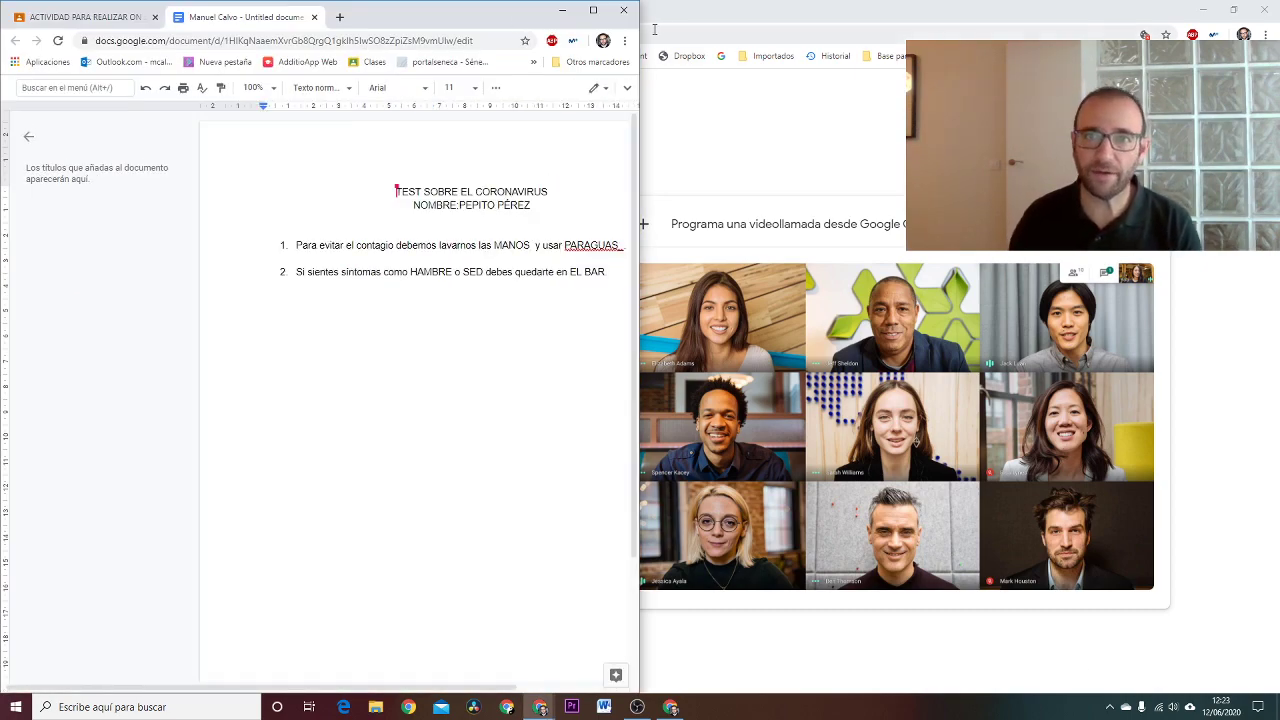
double_click(654, 30)
left_click_drag(609, 17, 1279, 2)
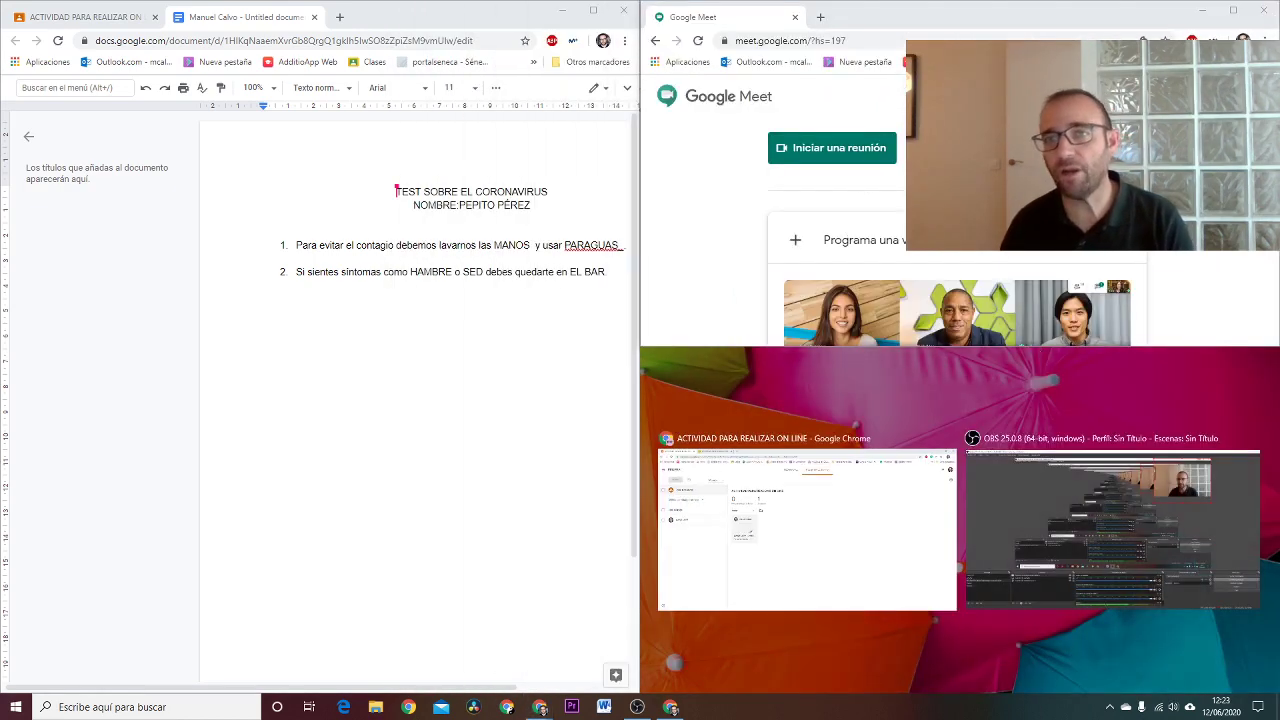
left_click(976, 346)
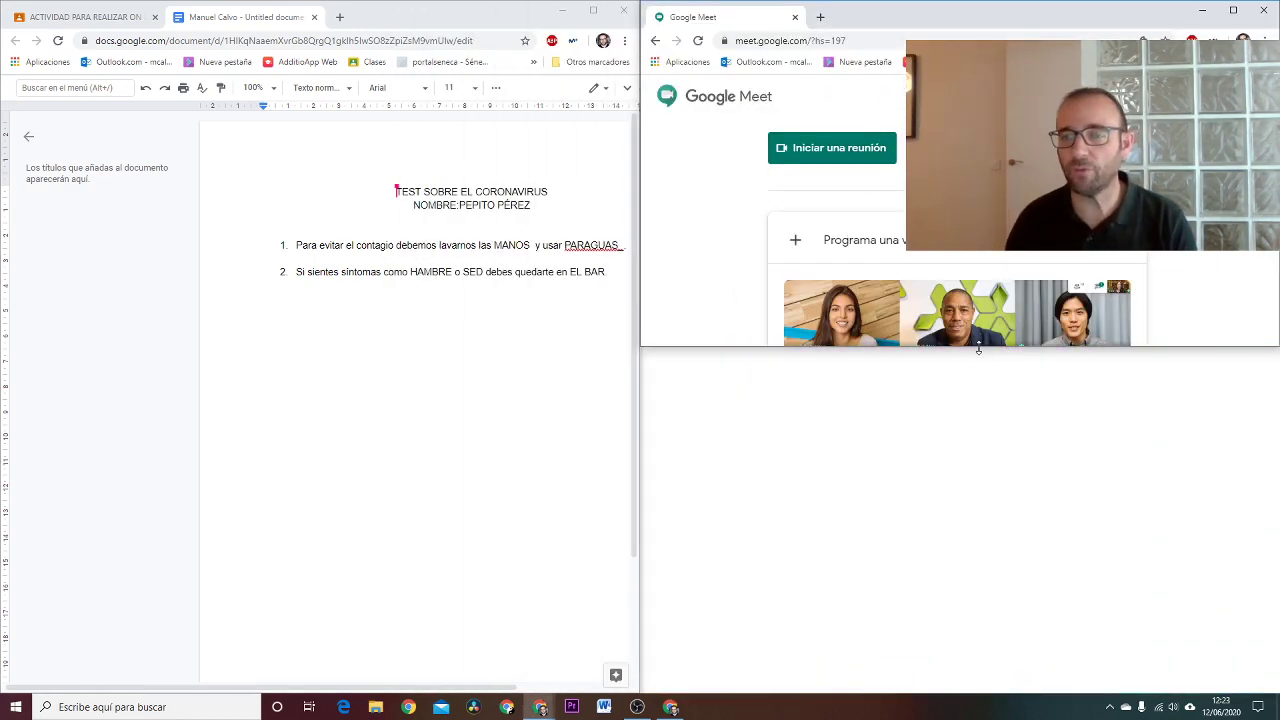
left_click_drag(976, 348, 986, 689)
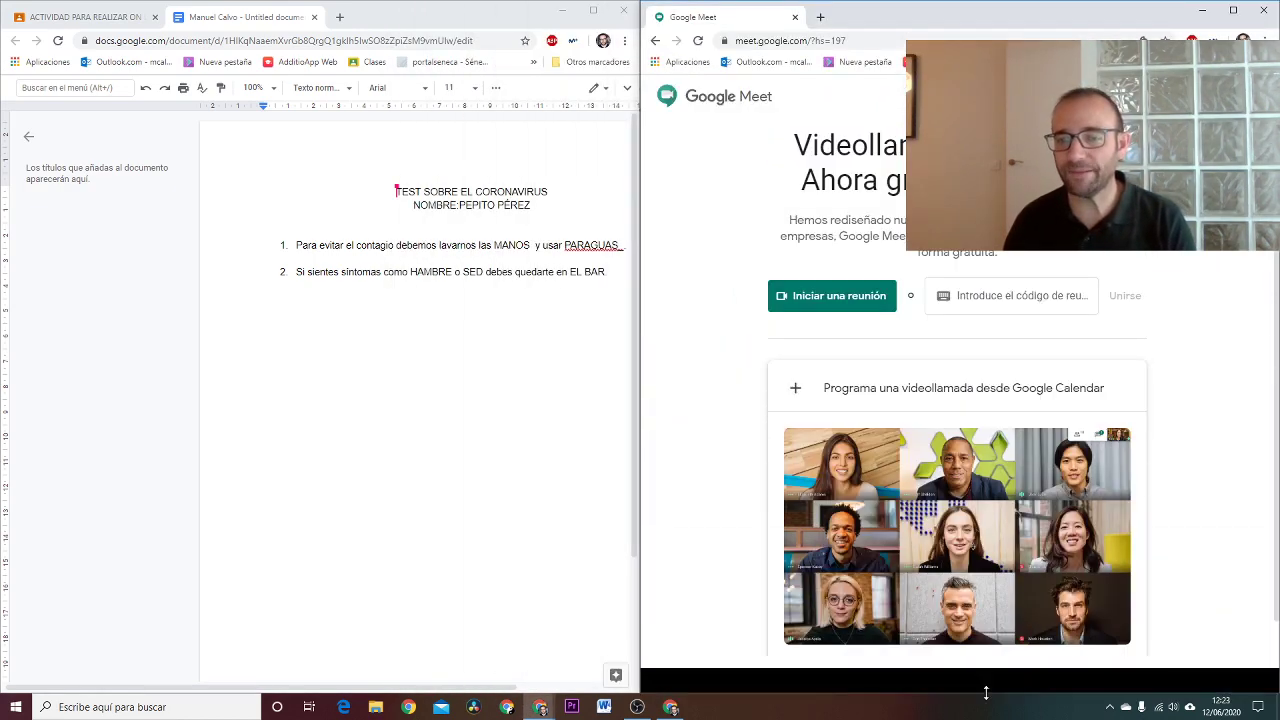
Step: Start and join a new Meet meeting with microphone, camera and notification access blocked, dismissing the invitation to add people
left_click(839, 313)
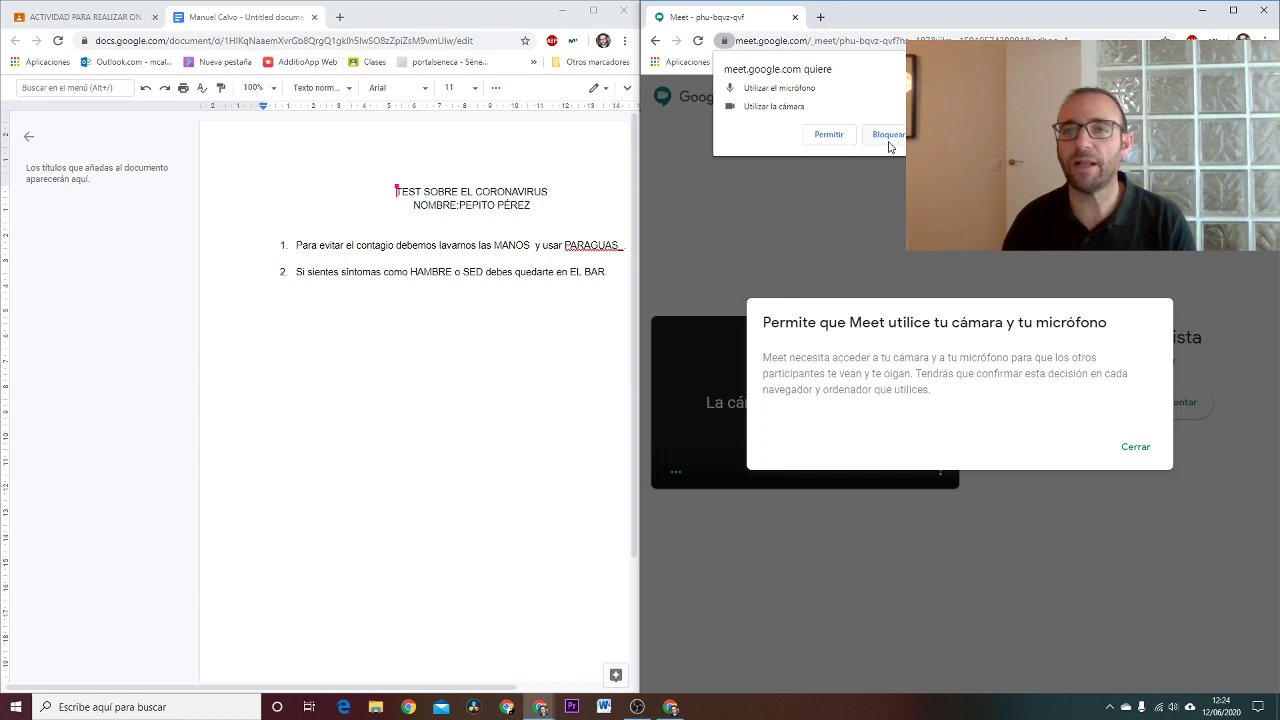
left_click(888, 135)
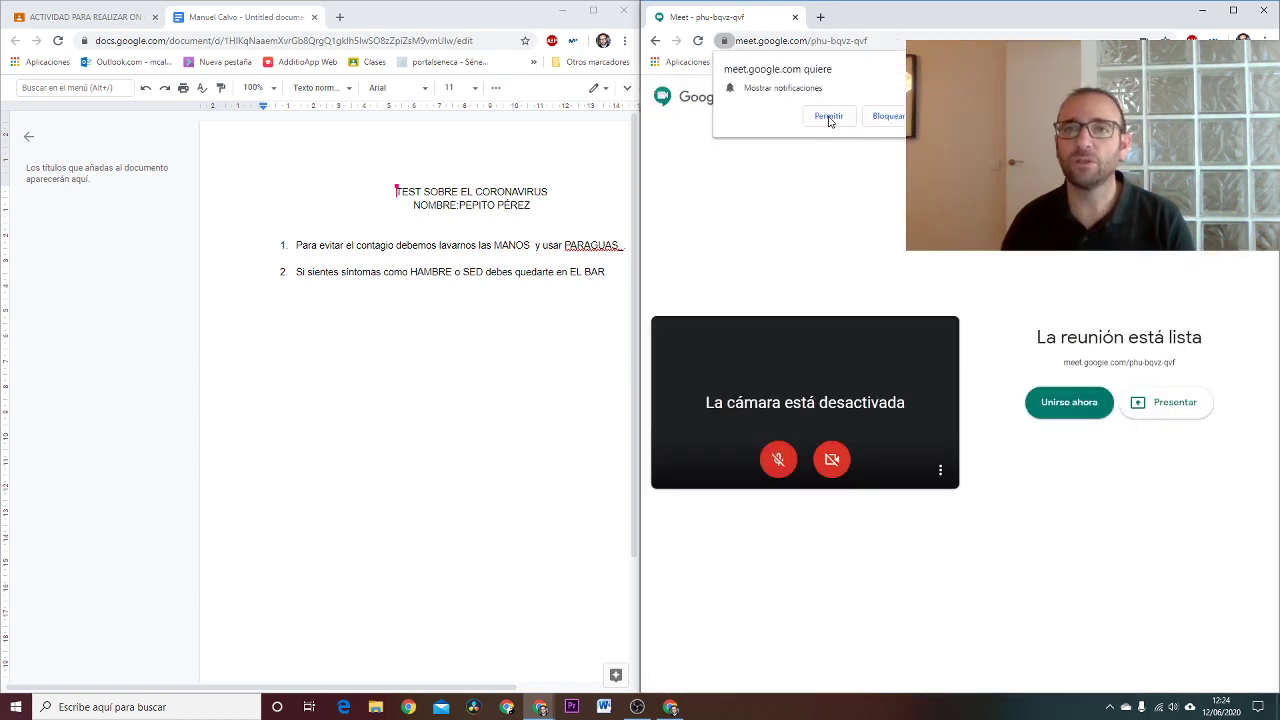
left_click(881, 118)
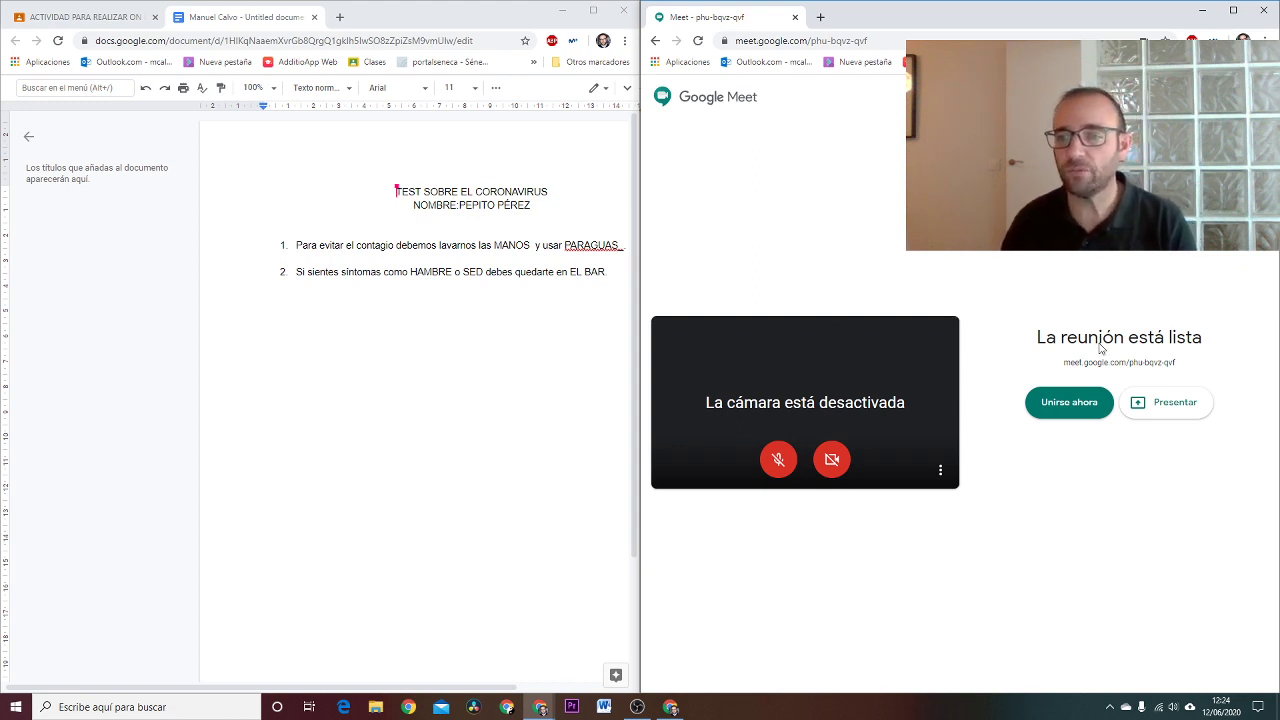
left_click(1066, 404)
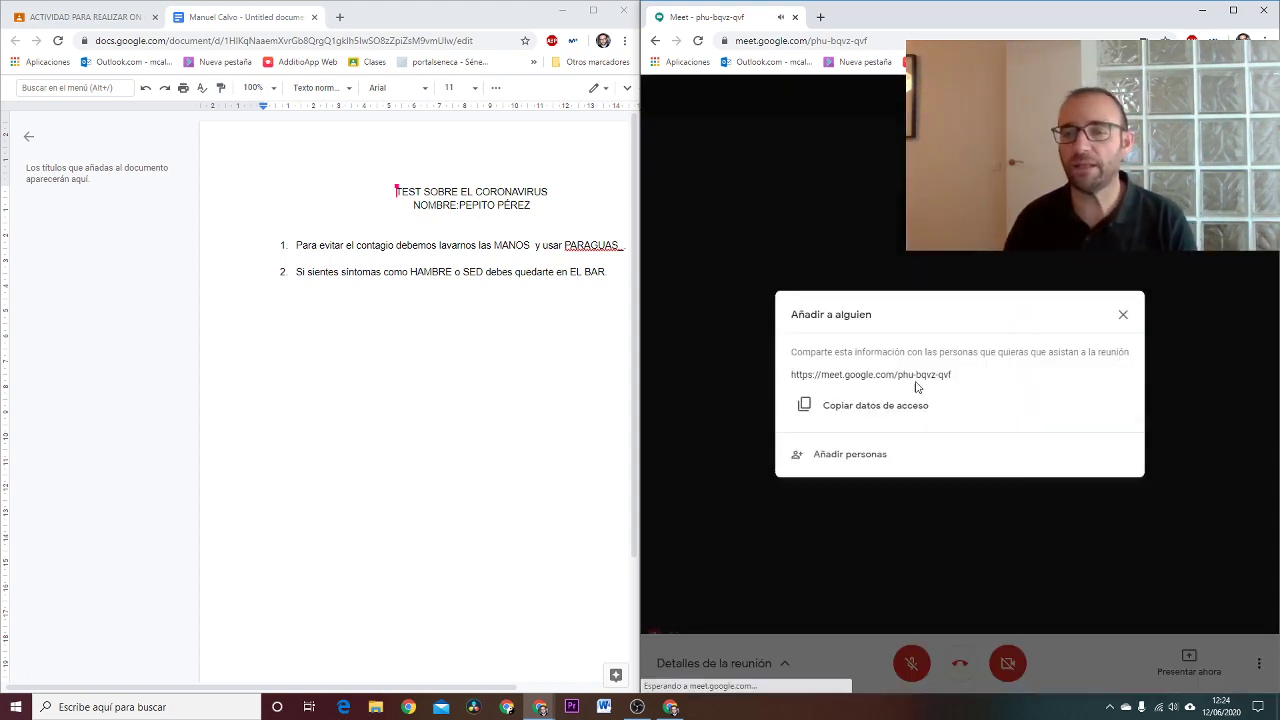
left_click(1122, 314)
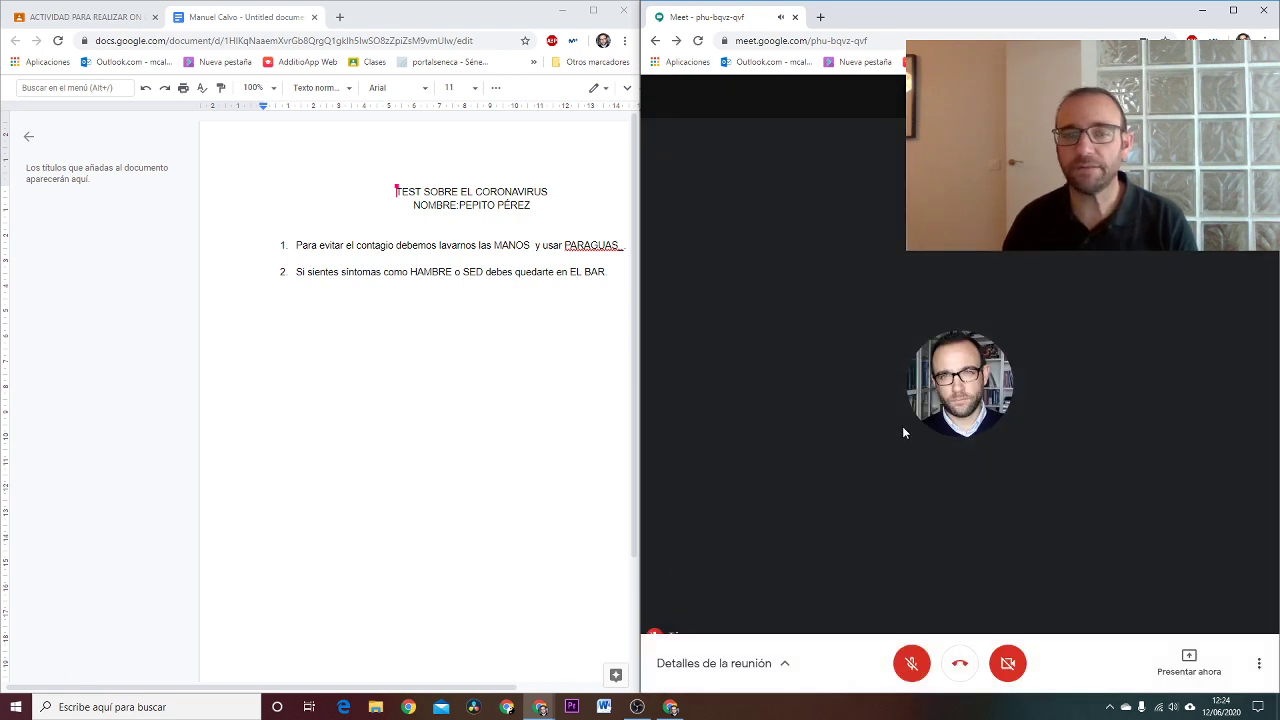
Step: Return to the test document, place the cursor at the end of the first question, and maximize the document window
left_click(286, 345)
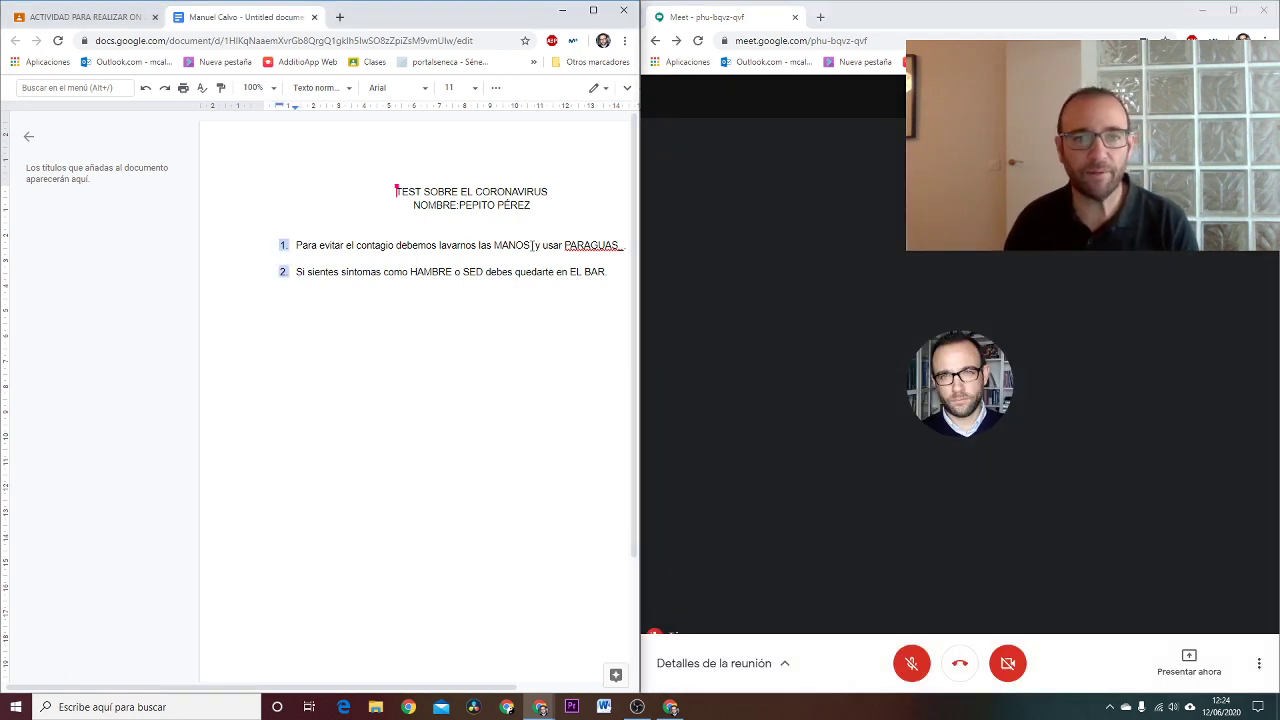
left_click_drag(568, 245, 612, 244)
left_click(556, 250)
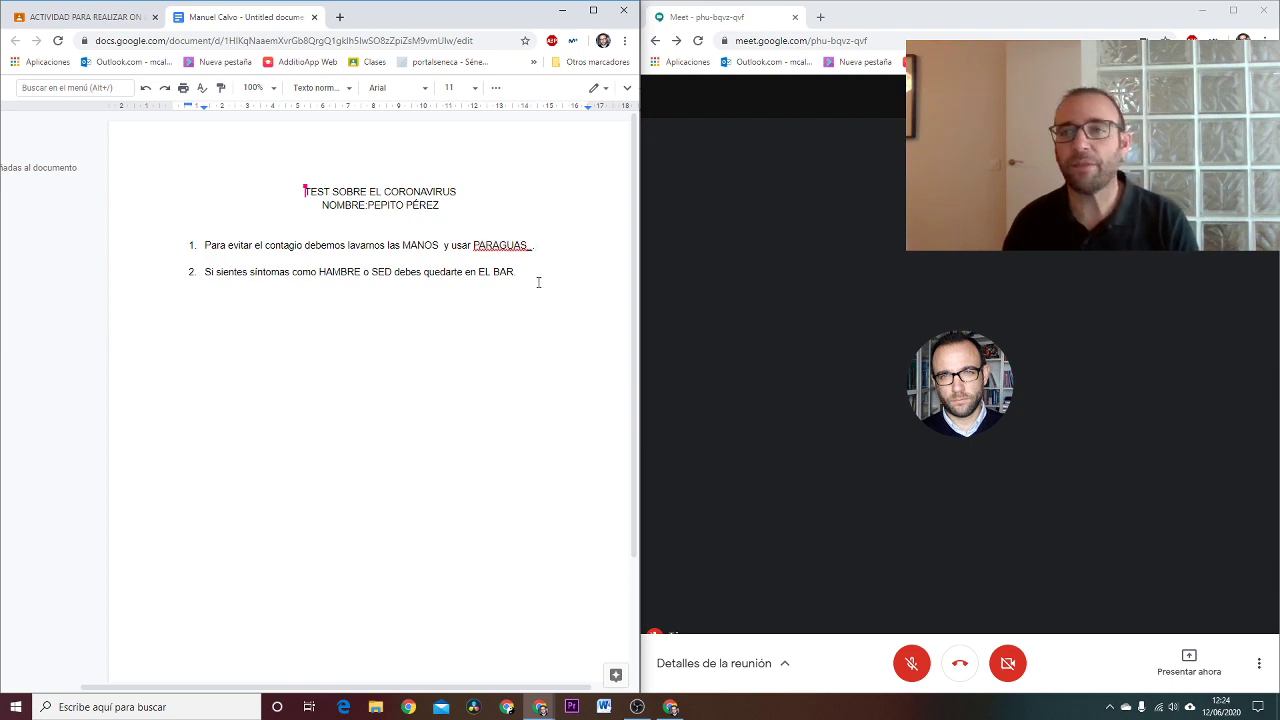
left_click(593, 9)
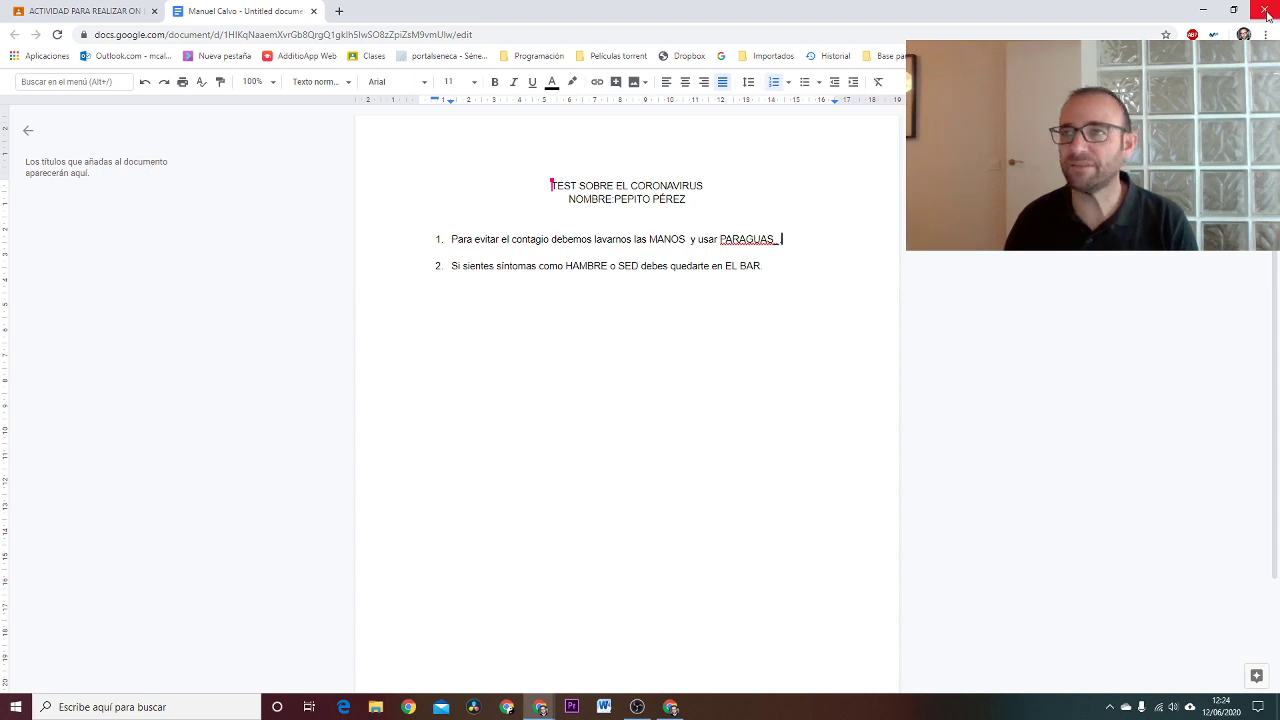
Step: Close the test document and, as the student, submit the attached work for ACTIVIDAD PARA REALIZAR ON LINE
left_click(314, 11)
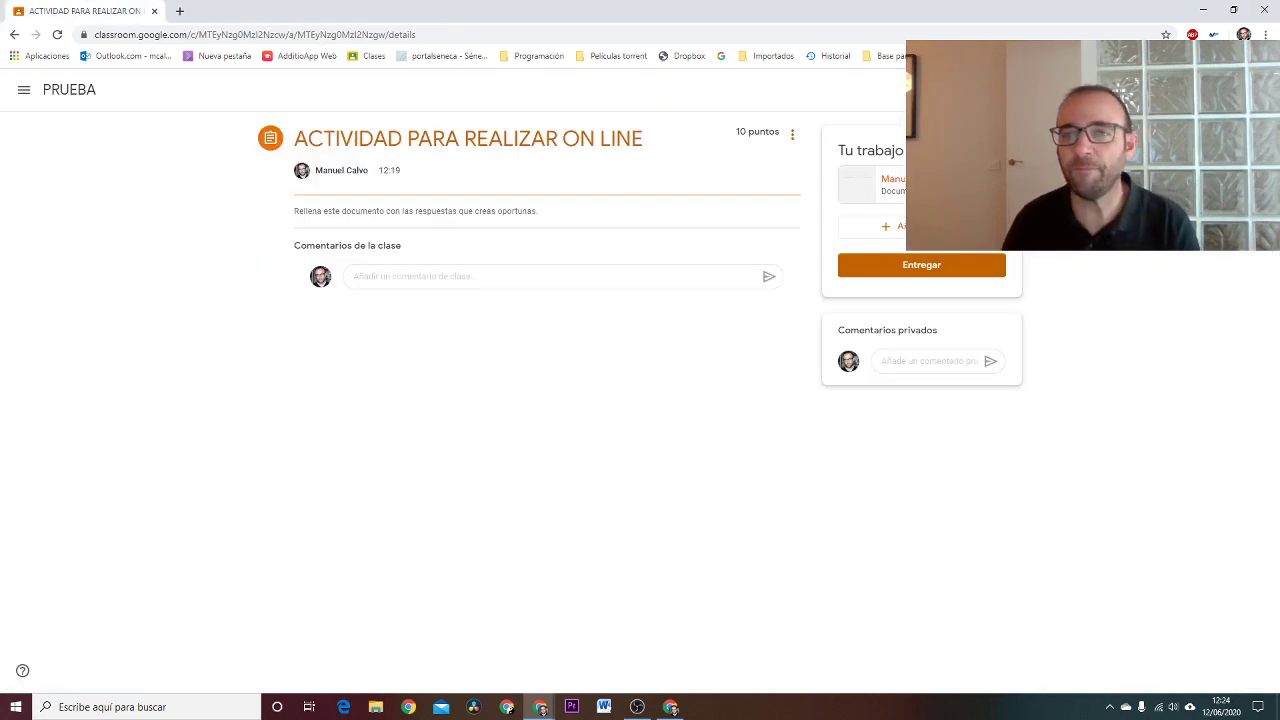
left_click(914, 264)
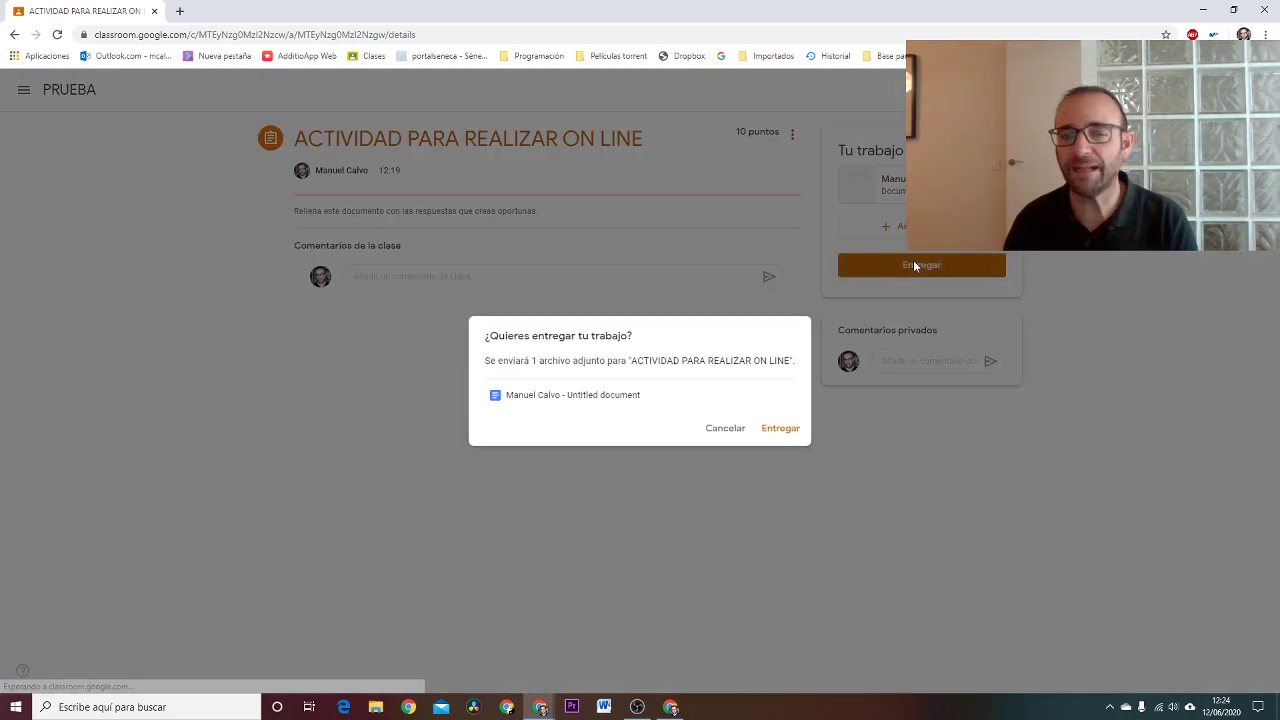
left_click(778, 429)
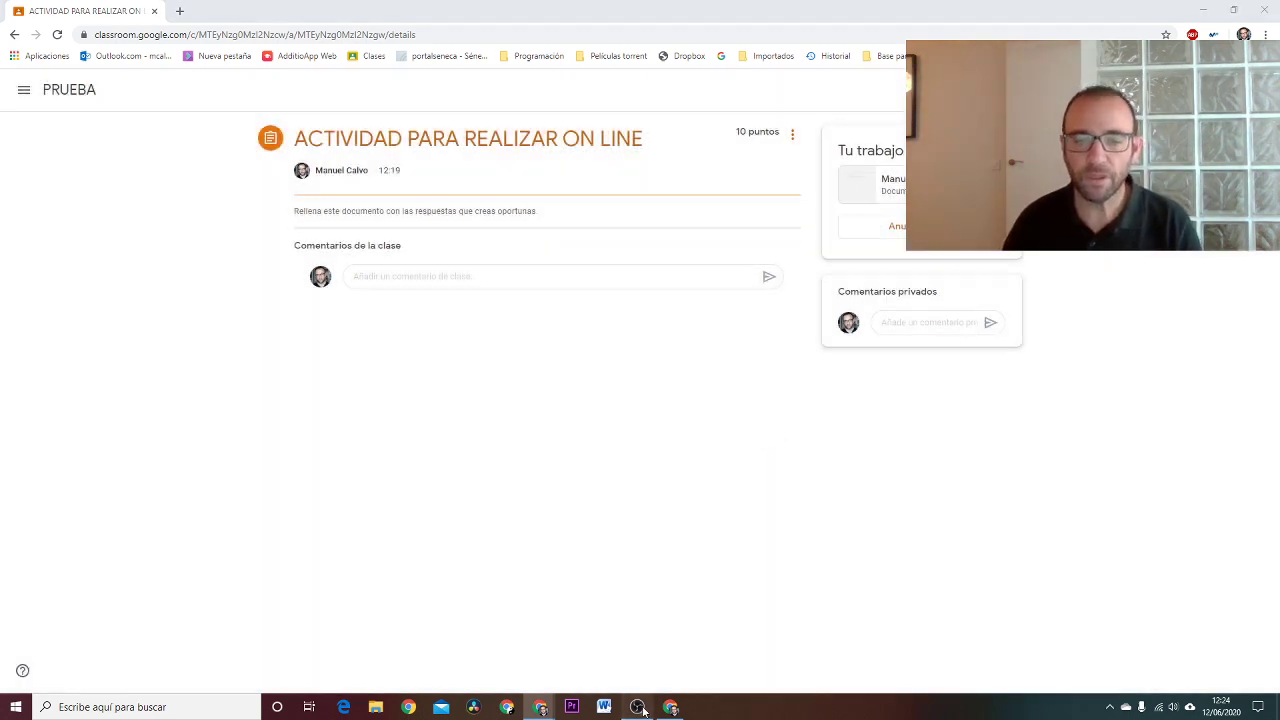
left_click(639, 708)
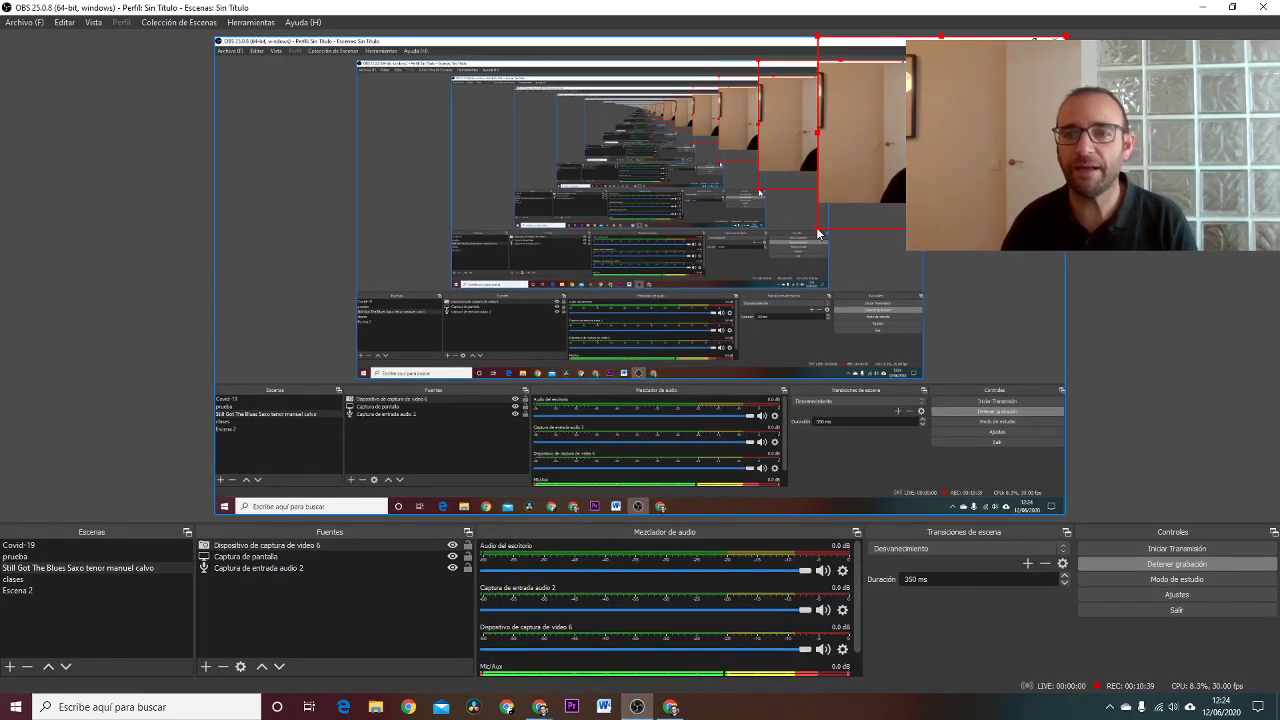